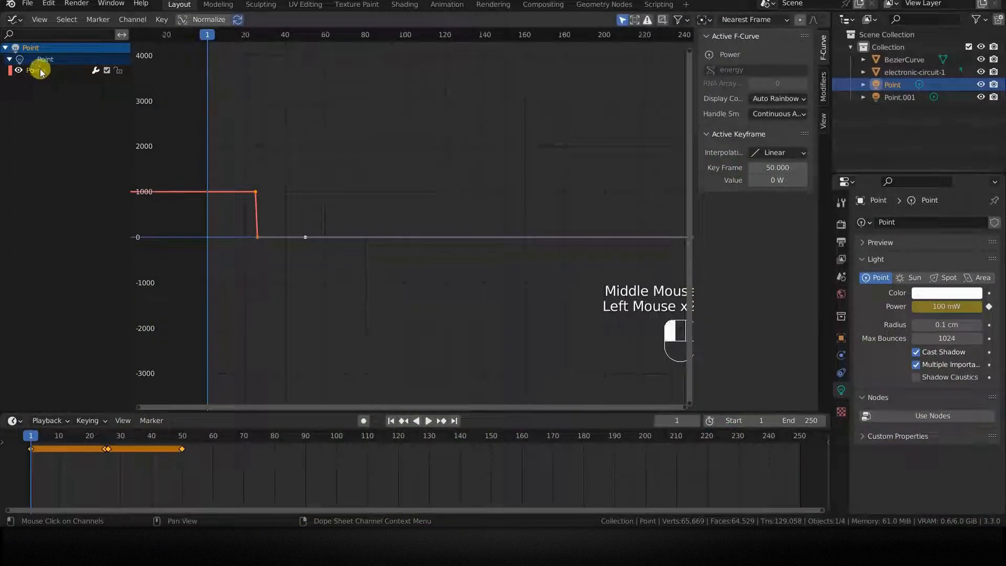
# Examine the Point light's Power curve and the properties of its keyframe at frame 50.
pyautogui.keyDown('ctrl'); pyautogui.moveTo(292, 227); pyautogui.dragTo(431, 252, button='middle'); pyautogui.keyUp('ctrl')
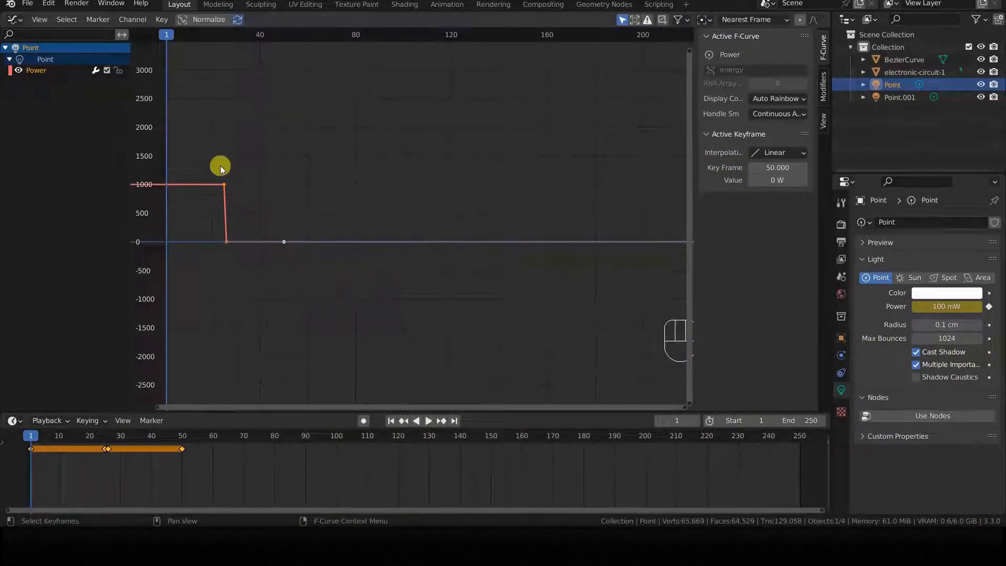
pyautogui.click(61, 72)
pyautogui.click(320, 199)
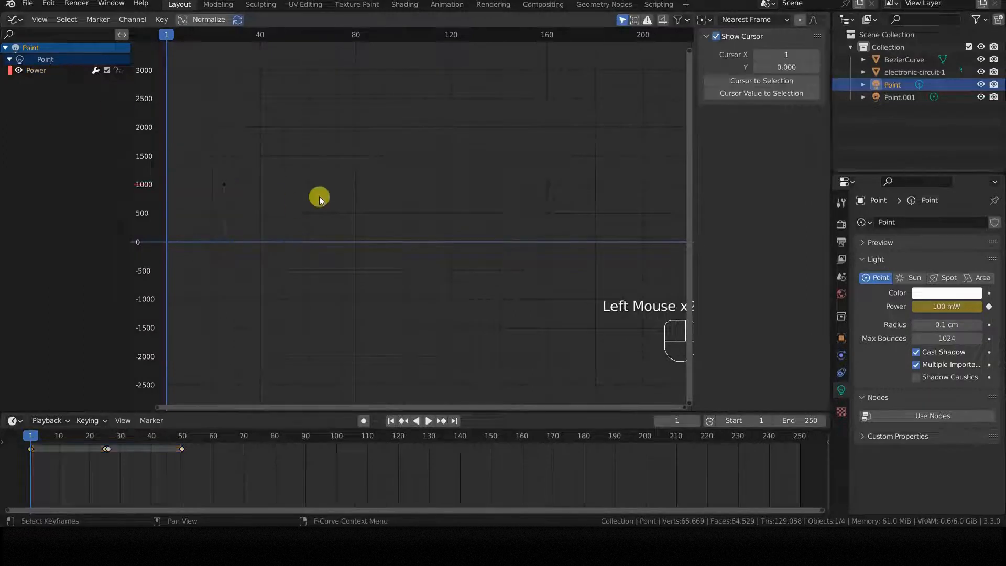
pyautogui.click(283, 241)
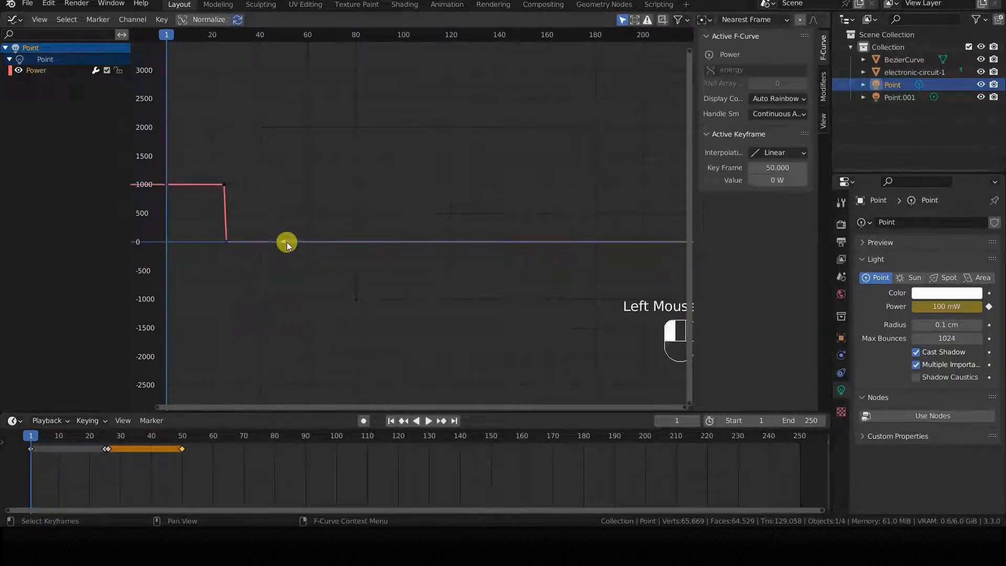
pyautogui.press('n')
pyautogui.press('n')
pyautogui.press('n')
pyautogui.press('n')
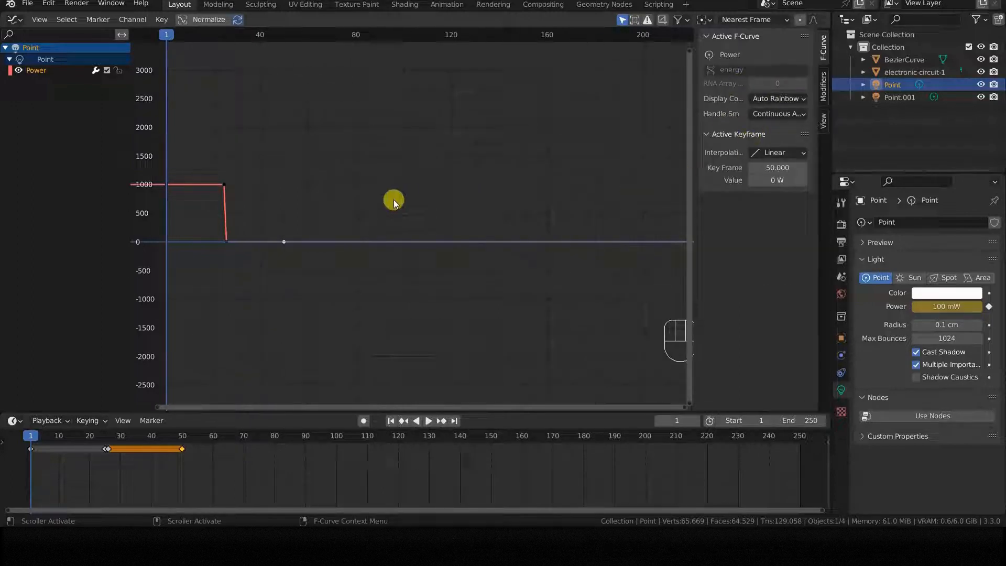
# Select the keyframes of the Point light's Power curve and add a Cycles modifier to the curve.
pyautogui.moveTo(326, 144); pyautogui.dragTo(142, 283)
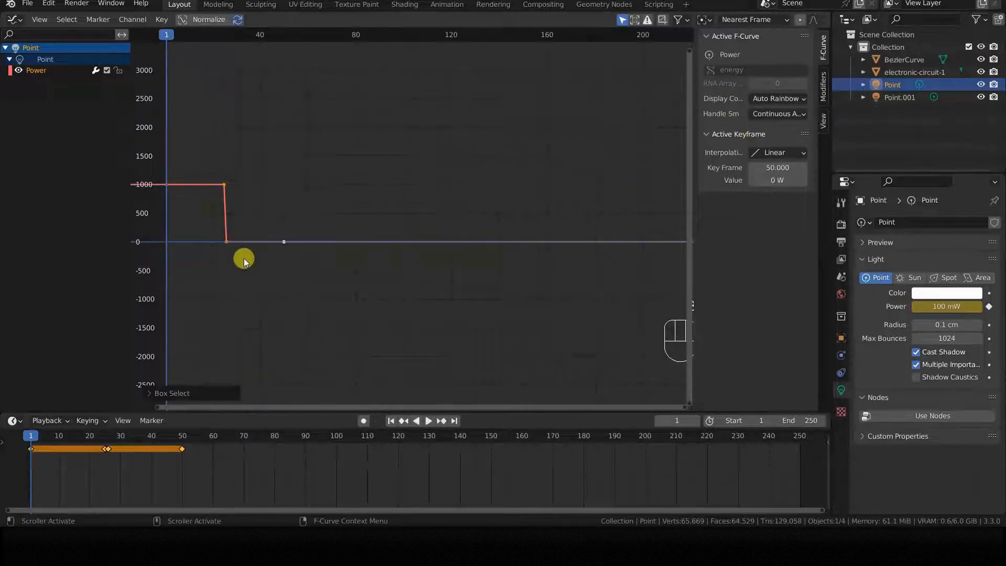
pyautogui.keyDown('ctrl'); pyautogui.moveTo(397, 309); pyautogui.dragTo(391, 307, button='middle'); pyautogui.keyUp('ctrl')
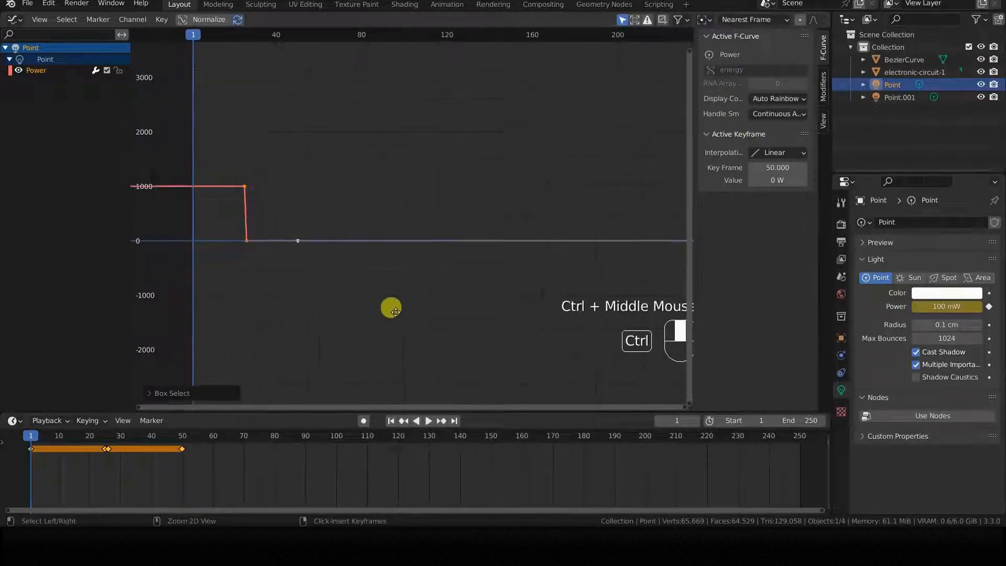
pyautogui.click(824, 92)
pyautogui.press('n')
pyautogui.press('n')
pyautogui.click(776, 38)
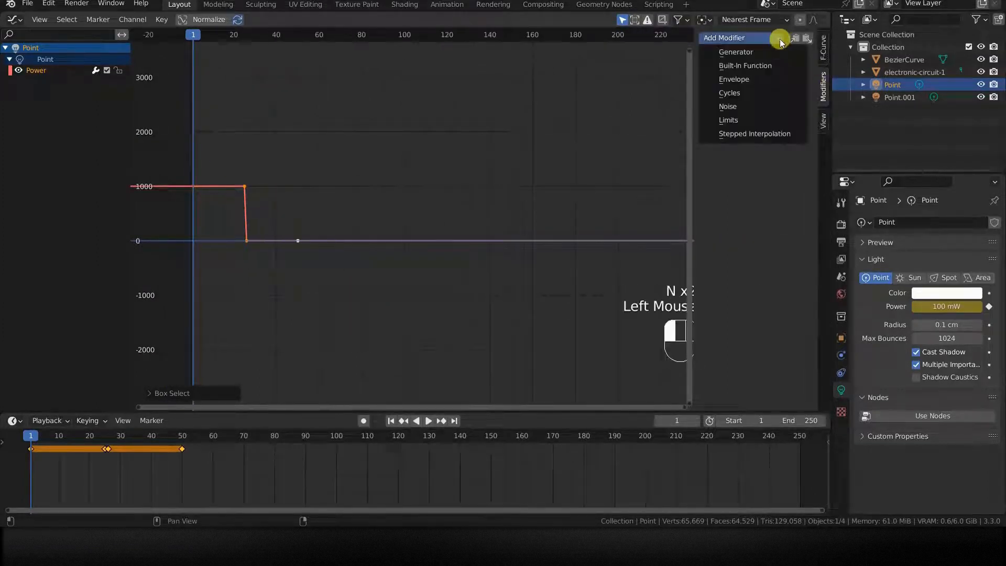
pyautogui.click(734, 90)
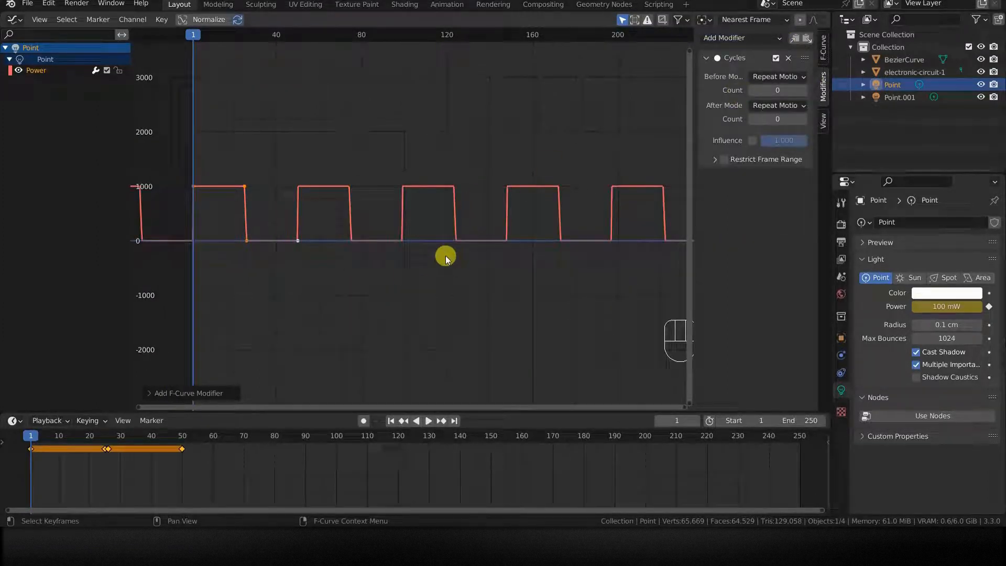
# Select the Point.001 light and add a Cycles modifier to its Power curve.
pyautogui.click(899, 97)
pyautogui.click(332, 288)
pyautogui.click(17, 66)
pyautogui.click(760, 37)
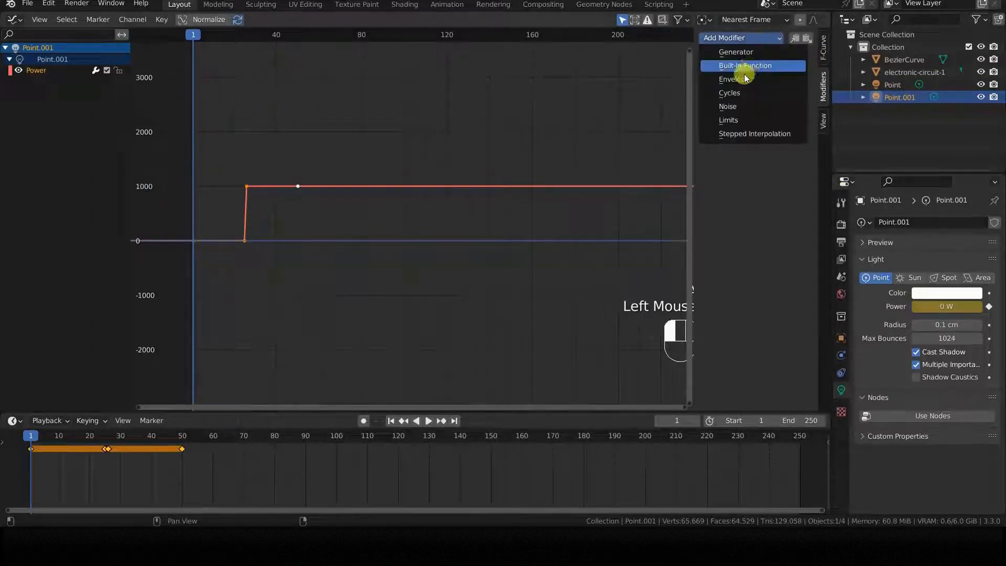
pyautogui.click(734, 91)
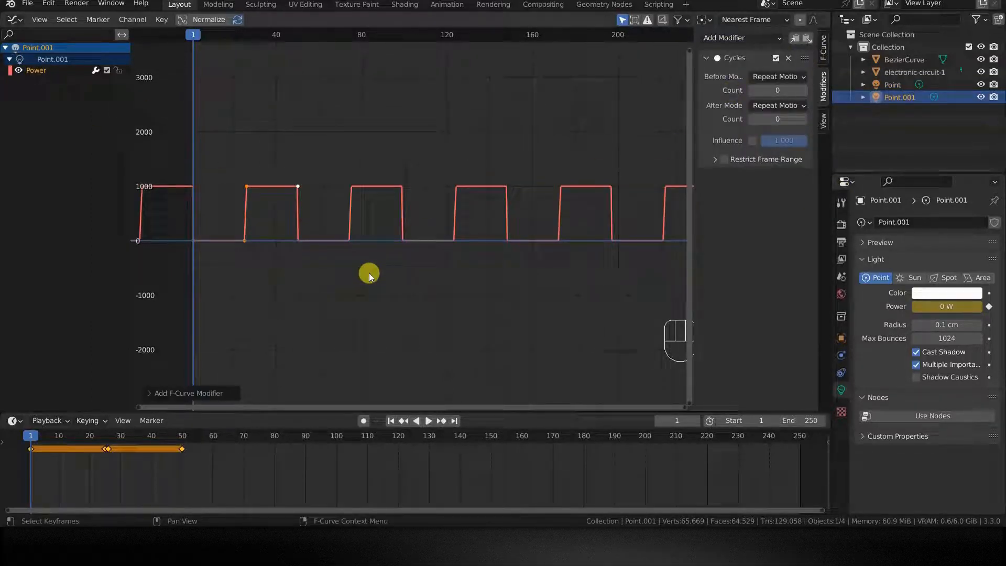
# Try restricting the Cycles modifier's frame range with an end frame of 150, then turn the restriction off.
pyautogui.click(714, 161)
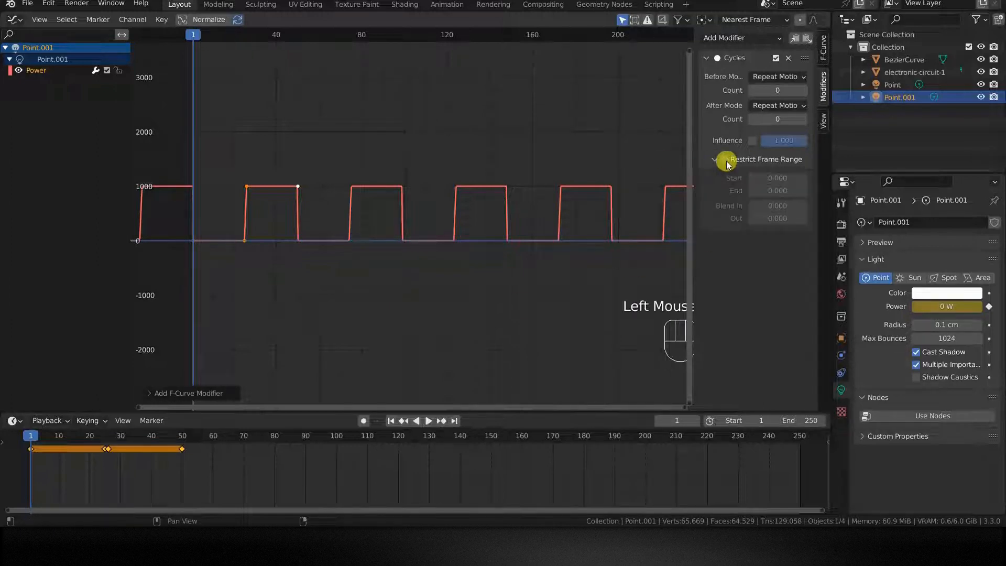
pyautogui.click(725, 160)
pyautogui.click(772, 191)
pyautogui.write('150')
pyautogui.press('Return')
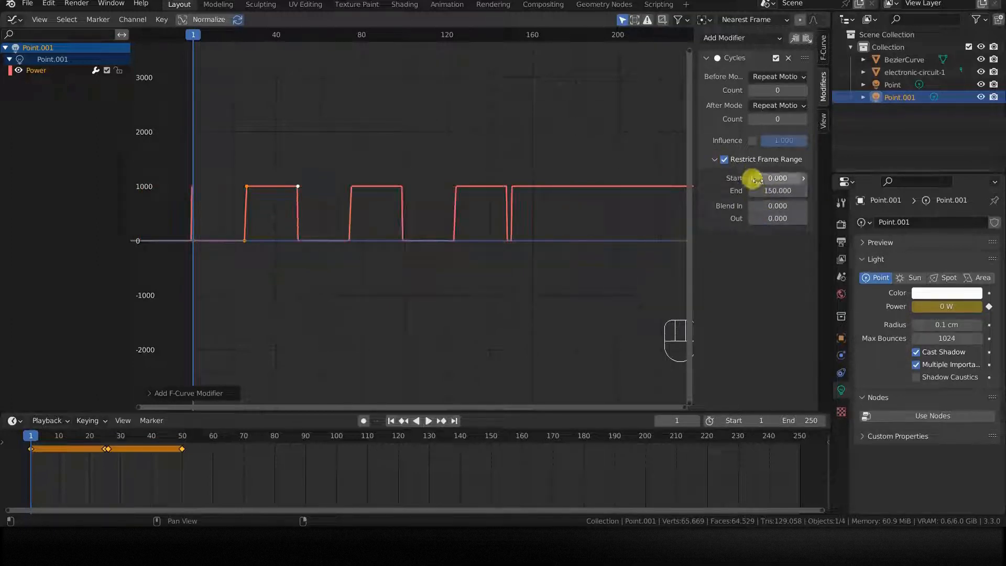
pyautogui.moveTo(771, 191); pyautogui.dragTo(817, 191)
pyautogui.click(725, 159)
# Show the 3D Viewport in place of the Graph Editor, change its shading and play the LED animation.
pyautogui.press('n')
pyautogui.click(16, 20)
pyautogui.click(35, 52)
pyautogui.press('z')
pyautogui.click(386, 272)
pyautogui.click(429, 421)
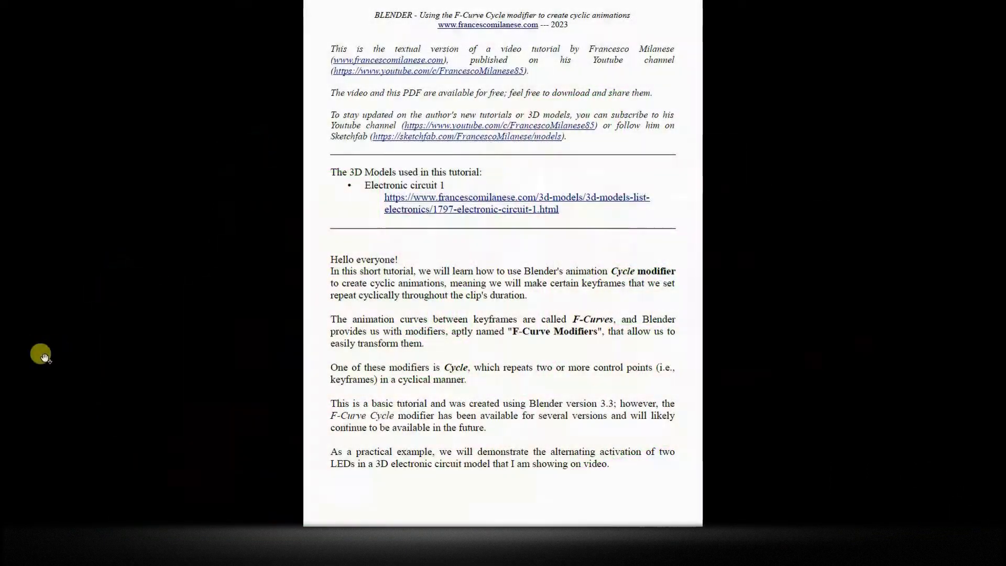
# Page through the PDF version of the tutorial on the F-Curve Cycle modifier.
pyautogui.press('pagedown')
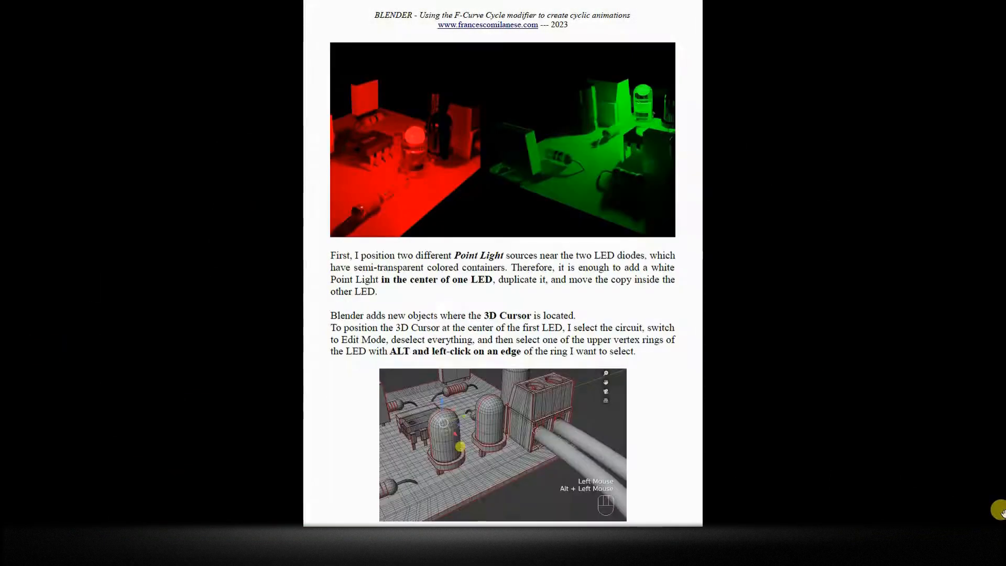
pyautogui.press('pagedown')
pyautogui.press('pagedown')
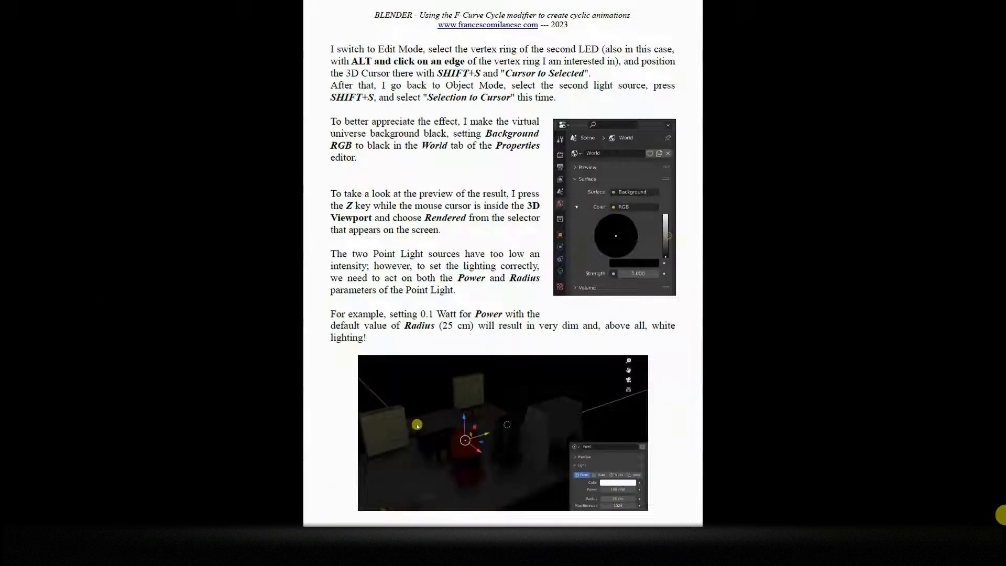
pyautogui.press('pagedown')
pyautogui.press('pagedown')
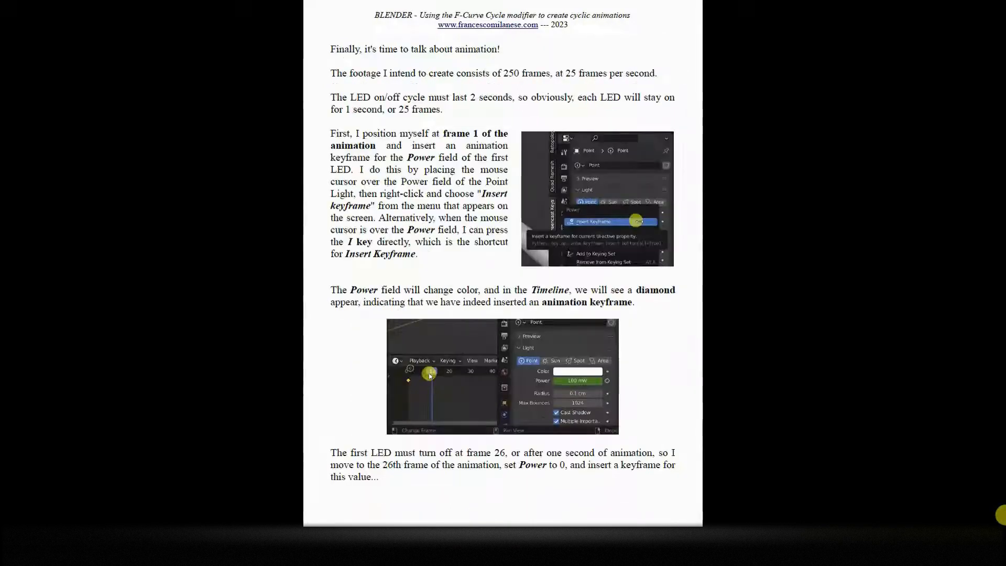
pyautogui.press('pagedown')
pyautogui.press('pagedown')
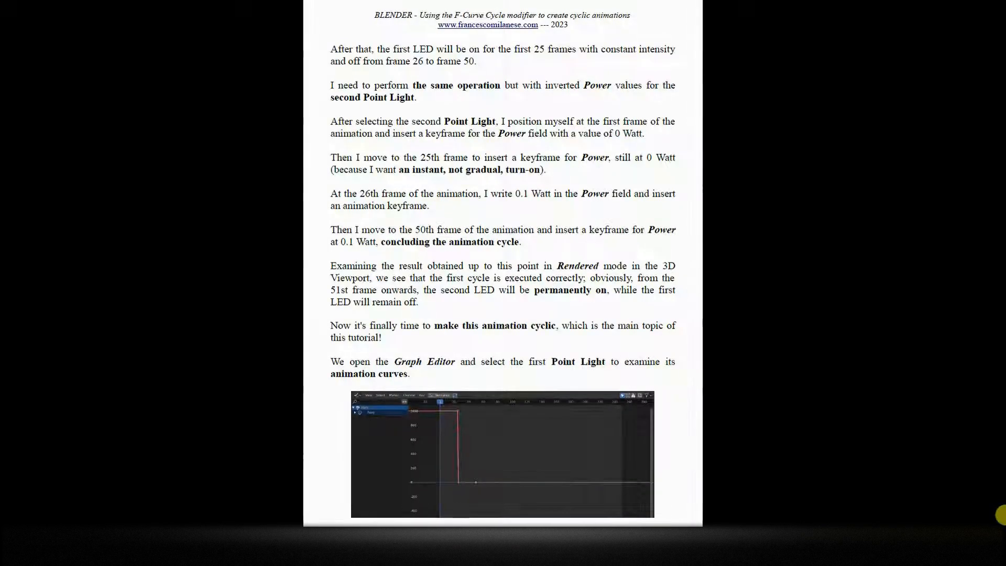
pyautogui.press('pagedown')
pyautogui.press('pagedown')
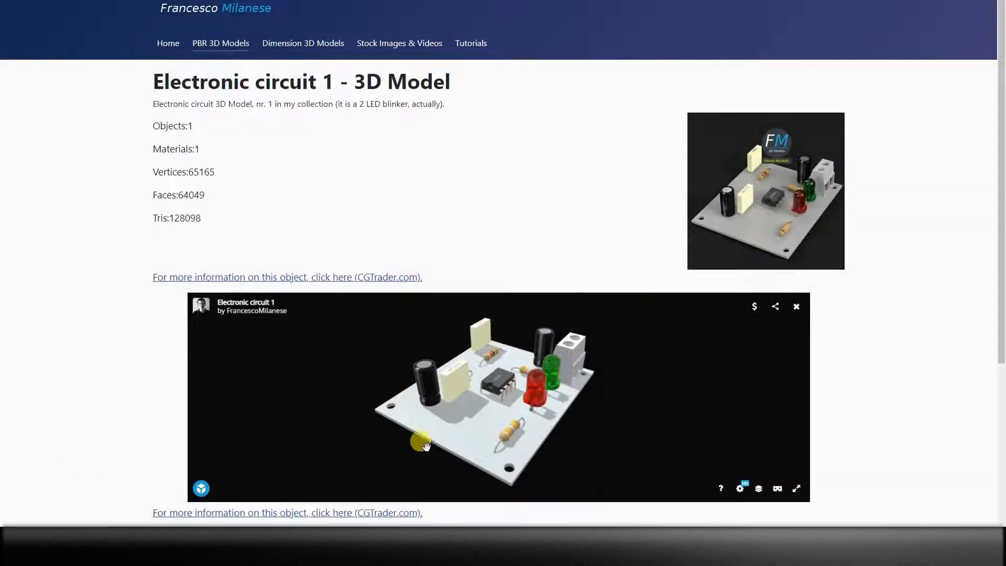
# Inspect the Electronic circuit 1 model from several angles and close up in the web page's 3D viewer.
pyautogui.moveTo(426, 446); pyautogui.dragTo(471, 430)
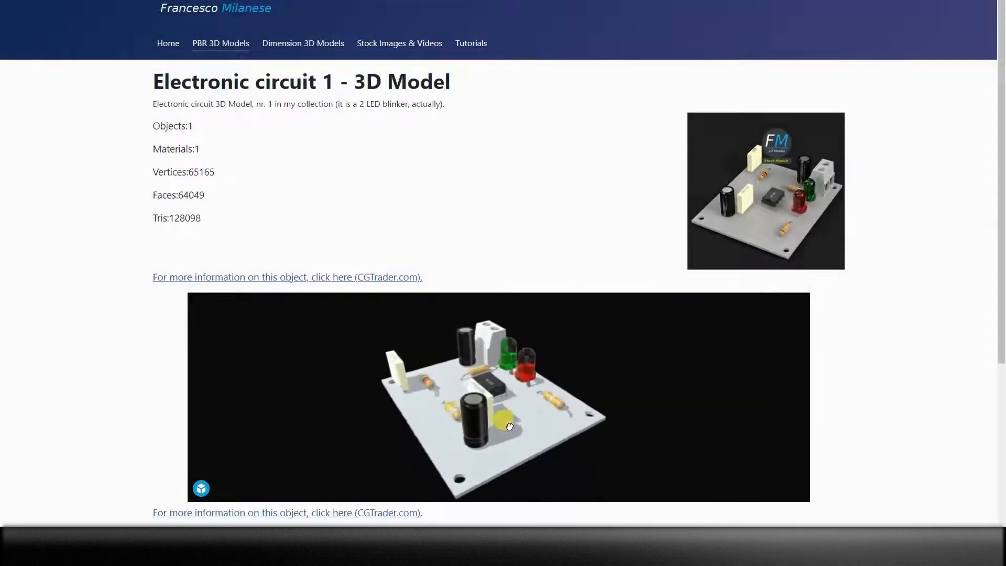
pyautogui.moveTo(551, 418); pyautogui.dragTo(570, 414)
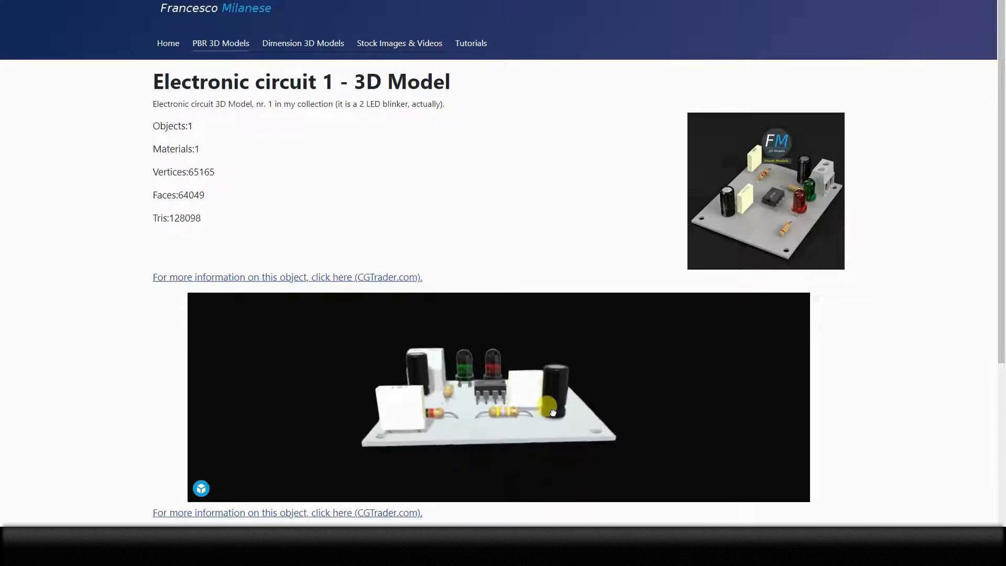
pyautogui.moveTo(506, 418); pyautogui.dragTo(485, 419)
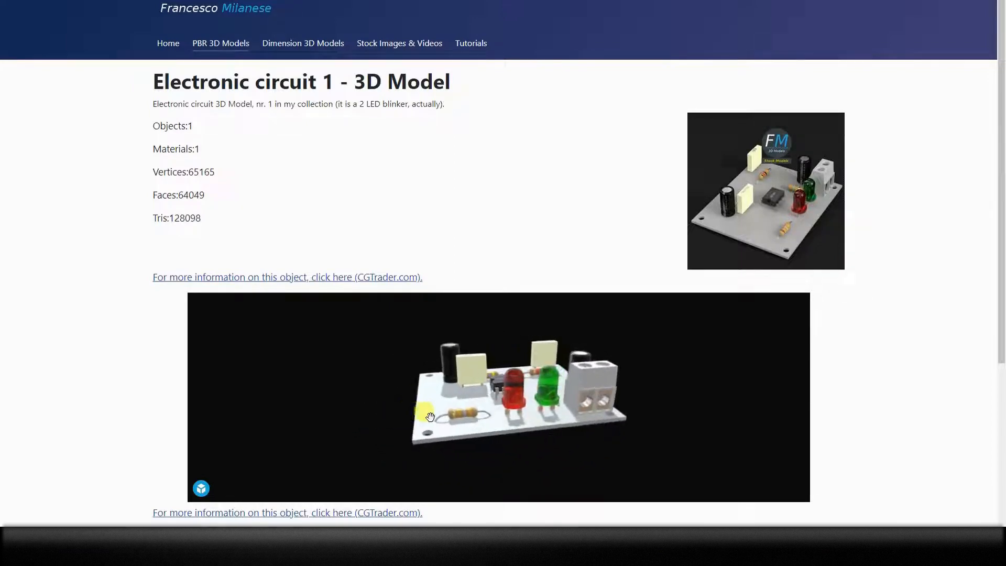
pyautogui.scroll(3, 434, 418)
pyautogui.moveTo(460, 423)
pyautogui.mouseDown()
pyautogui.moveTo(475, 379)
pyautogui.moveTo(455, 470)
pyautogui.mouseUp()
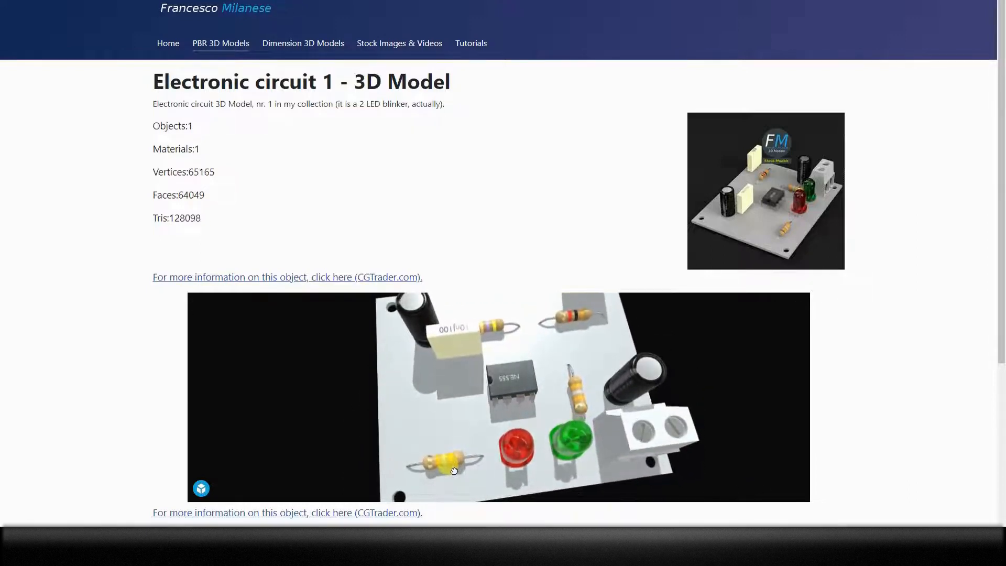
pyautogui.moveTo(479, 401)
pyautogui.mouseDown()
pyautogui.moveTo(381, 386)
pyautogui.moveTo(420, 389)
pyautogui.moveTo(395, 400)
pyautogui.moveTo(330, 396)
pyautogui.moveTo(254, 419)
pyautogui.moveTo(294, 419)
pyautogui.mouseUp()
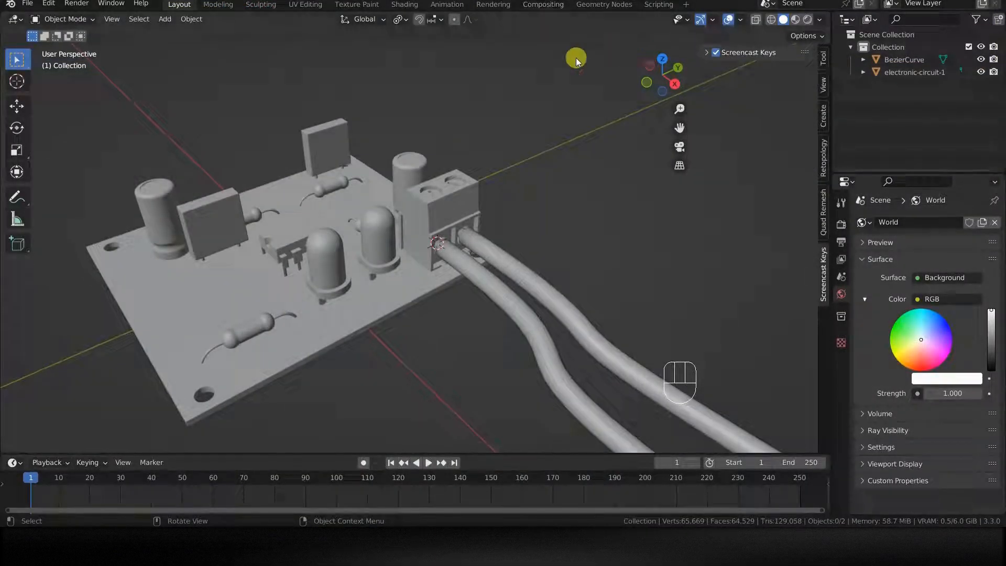
# Select the electronic-circuit-1 object, preview it in Rendered shading and return to Solid shading.
pyautogui.click(321, 262)
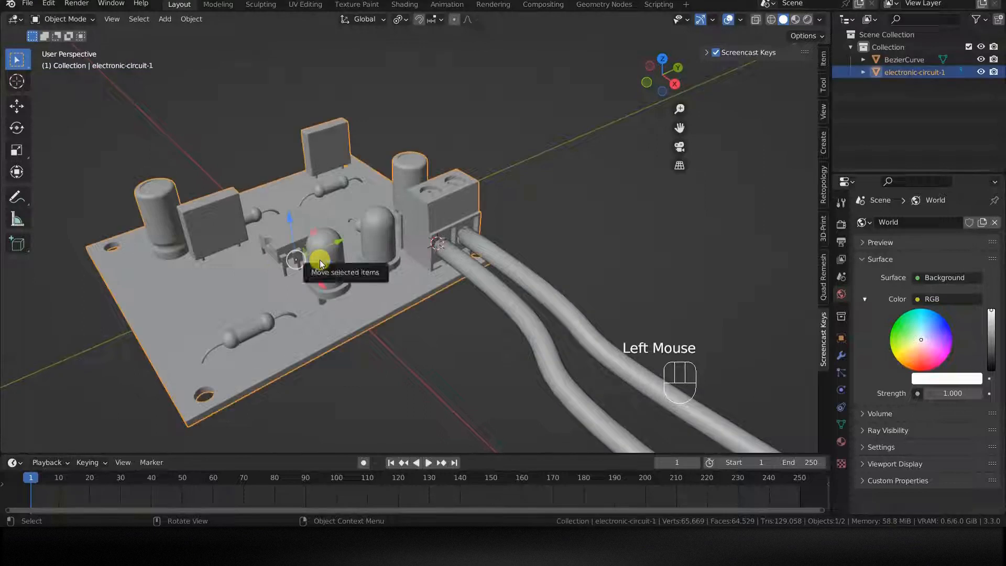
pyautogui.keyDown('shift'); pyautogui.moveTo(337, 288); pyautogui.dragTo(400, 288, button='middle'); pyautogui.keyUp('shift')
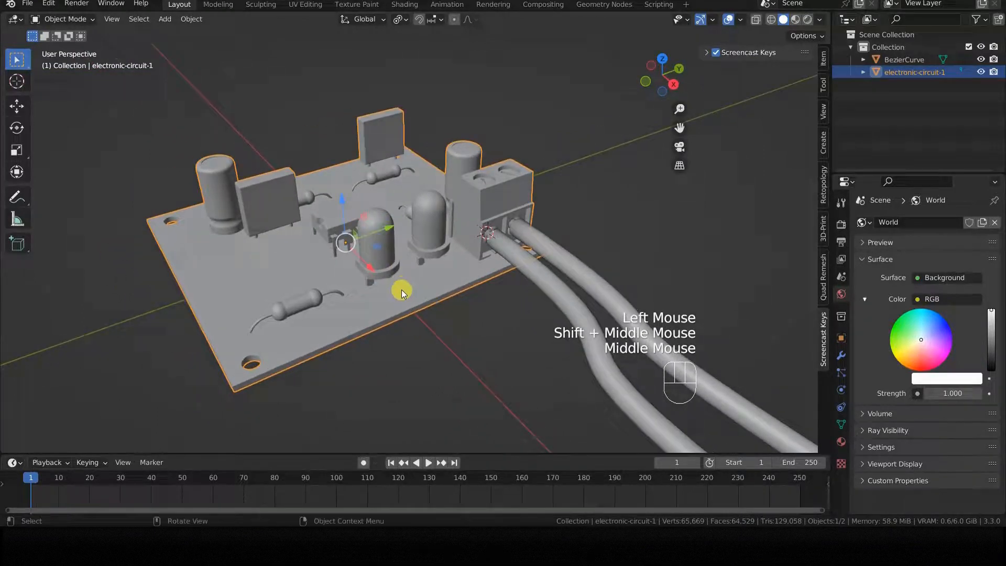
pyautogui.scroll(1, 401, 295)
pyautogui.press('z')
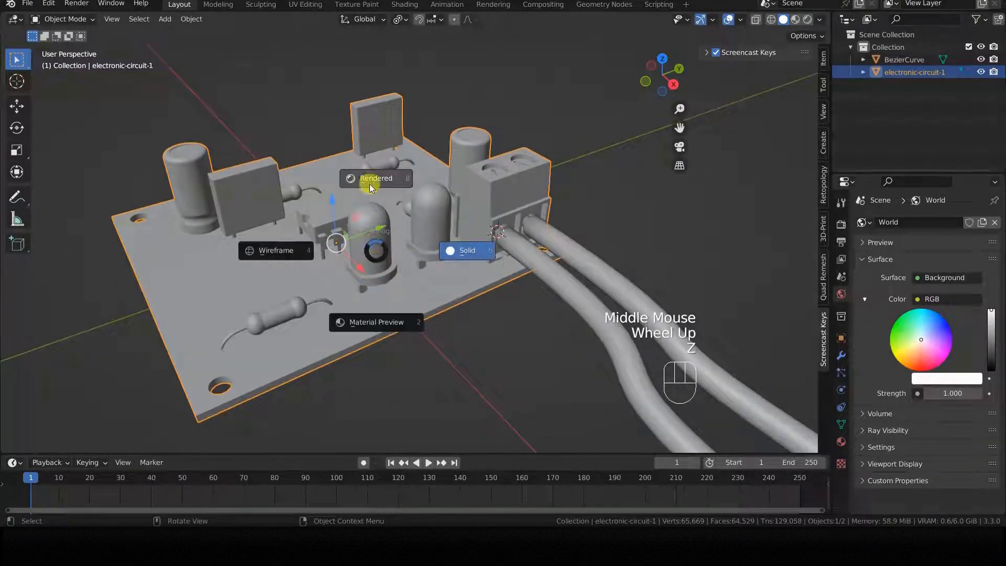
pyautogui.click(372, 181)
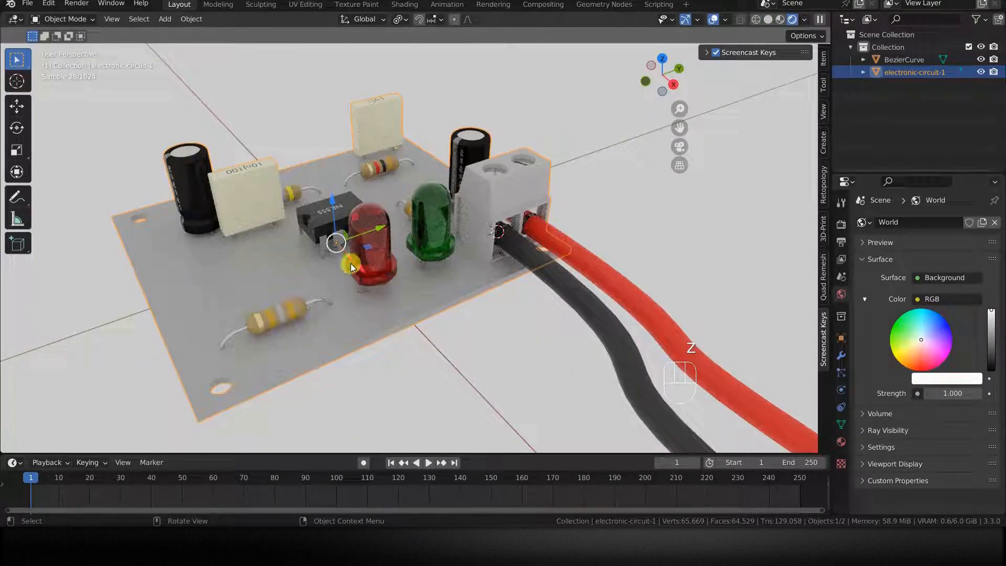
pyautogui.press('z')
pyautogui.click(452, 269)
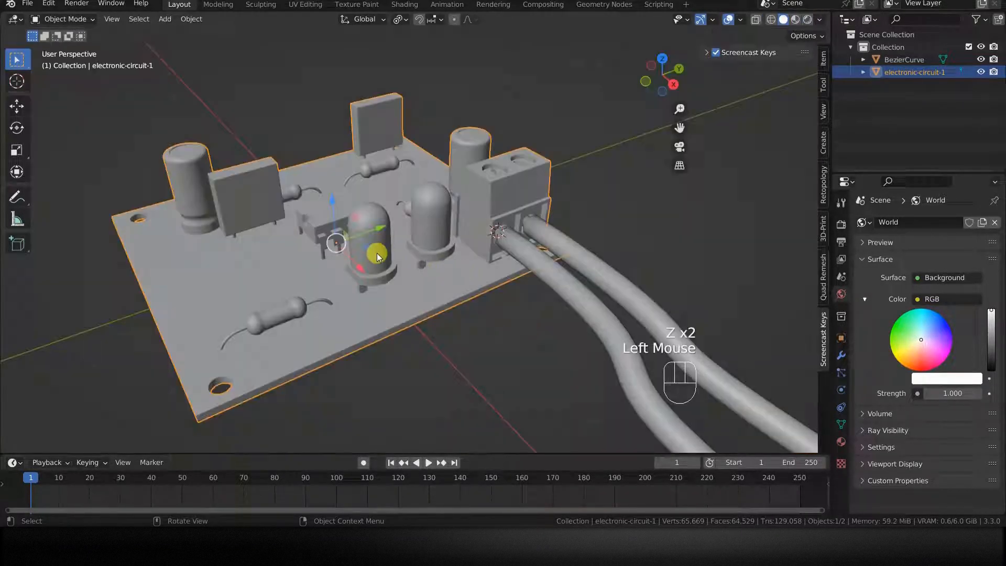
# Enter Edit Mode on the circuit, switch to edge selection and select the front LED's upper edge ring.
pyautogui.press('Tab')
pyautogui.scroll(3, 379, 254)
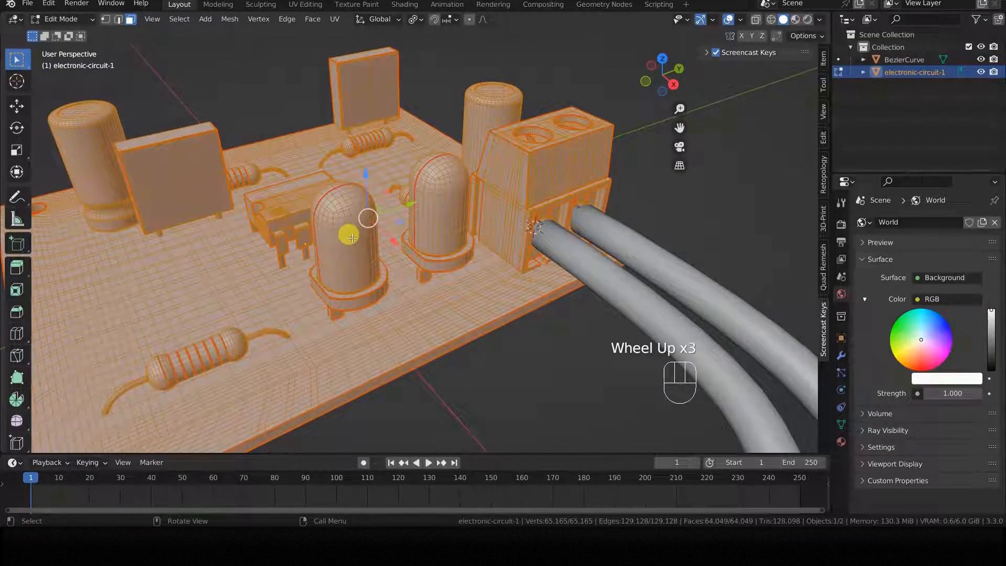
pyautogui.keyDown('alt'); pyautogui.click(368, 272); pyautogui.keyUp('alt')
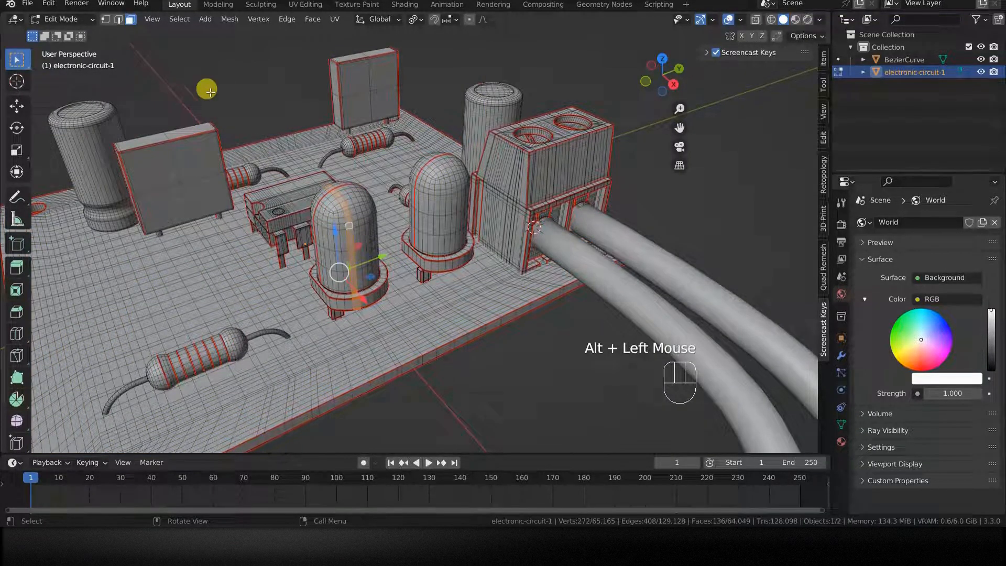
pyautogui.click(113, 22)
pyautogui.keyDown('alt'); pyautogui.click(341, 216); pyautogui.keyUp('alt')
pyautogui.keyDown('shift'); pyautogui.moveTo(386, 263); pyautogui.dragTo(451, 286, button='middle'); pyautogui.keyUp('shift')
pyautogui.scroll(3, 452, 286)
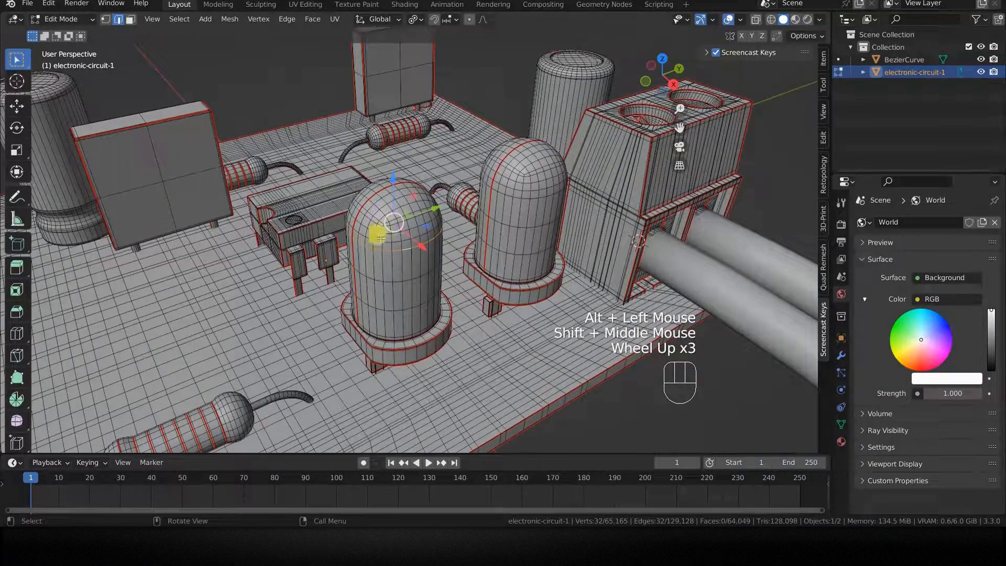
# Clear the selection, reselect the front LED's upper edge ring and snap the 3D cursor to it.
pyautogui.hotkey('alt', 'a')
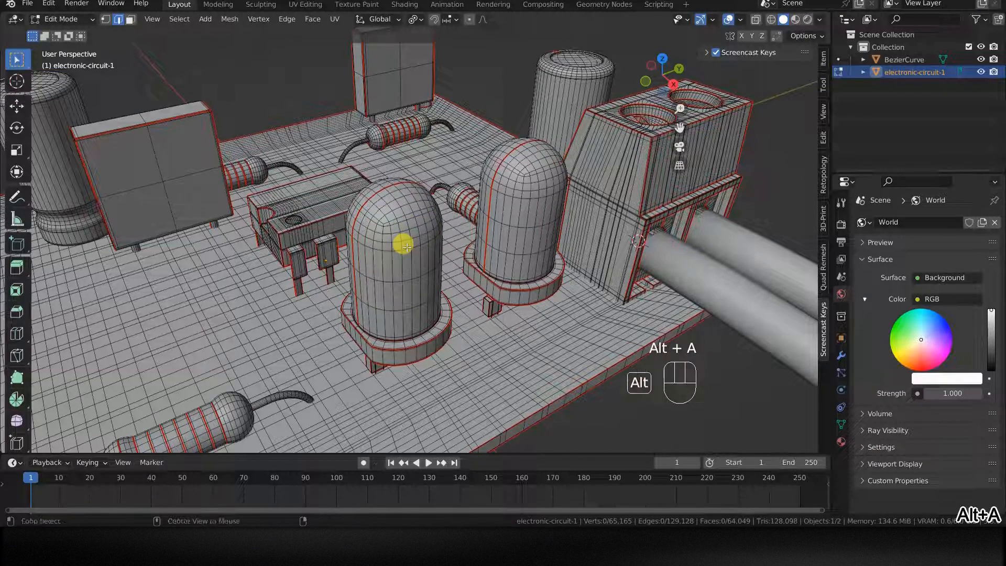
pyautogui.keyDown('alt'); pyautogui.click(407, 247); pyautogui.keyUp('alt')
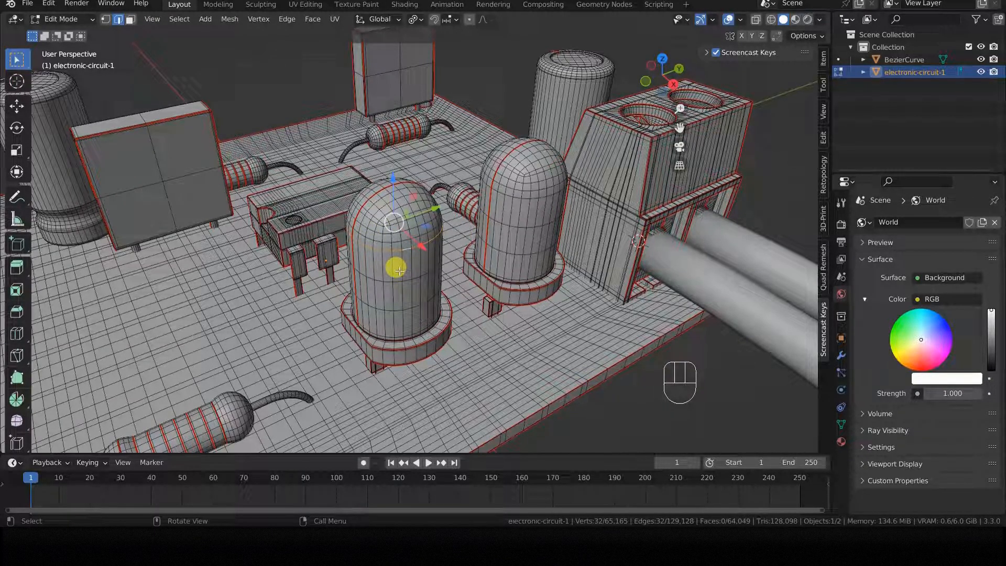
pyautogui.hotkey('shift', 's')
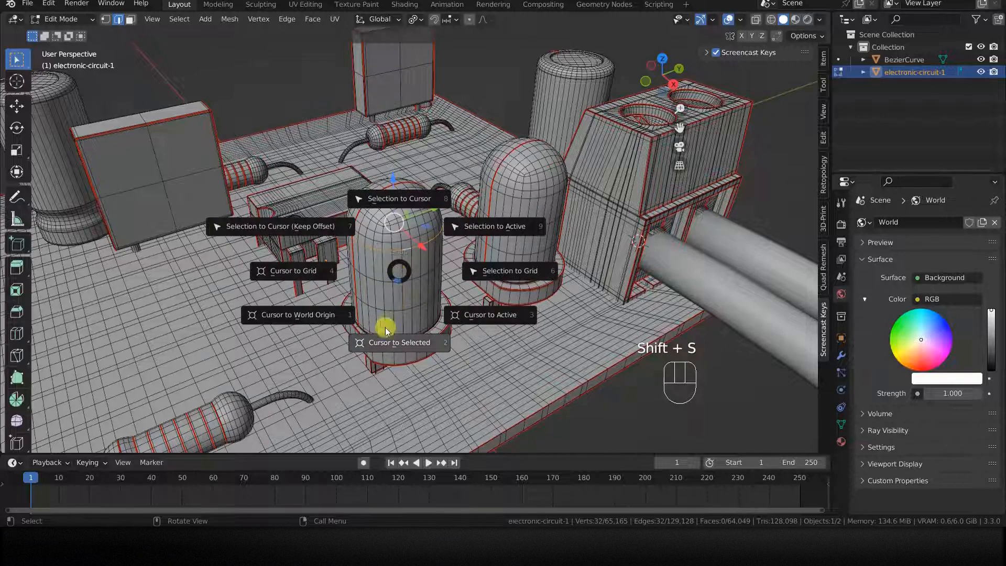
pyautogui.click(388, 349)
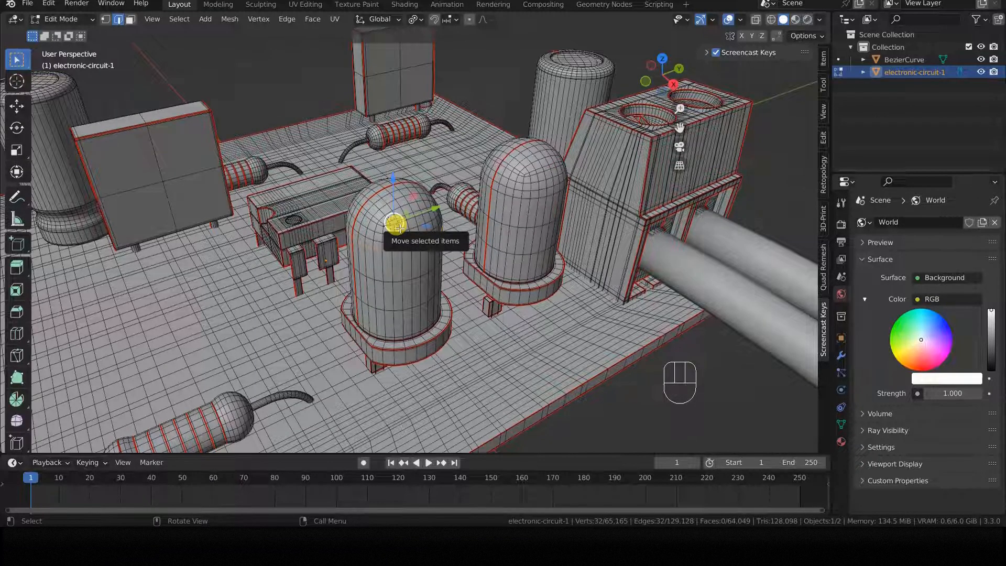
# Leave Edit Mode and add a point light at the 3D cursor inside the front LED.
pyautogui.press('Tab')
pyautogui.scroll(-1, 440, 301)
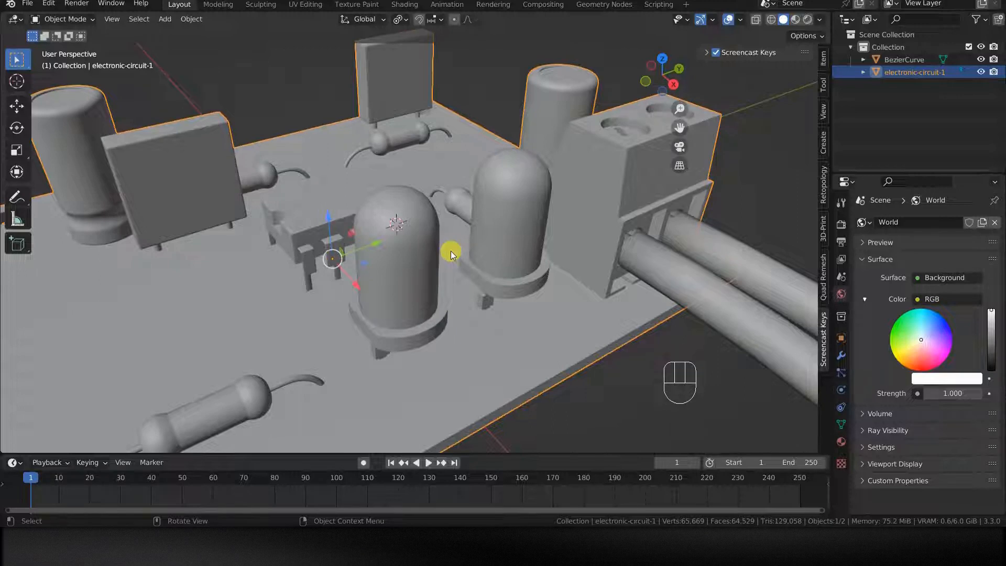
pyautogui.hotkey('shift', 'a')
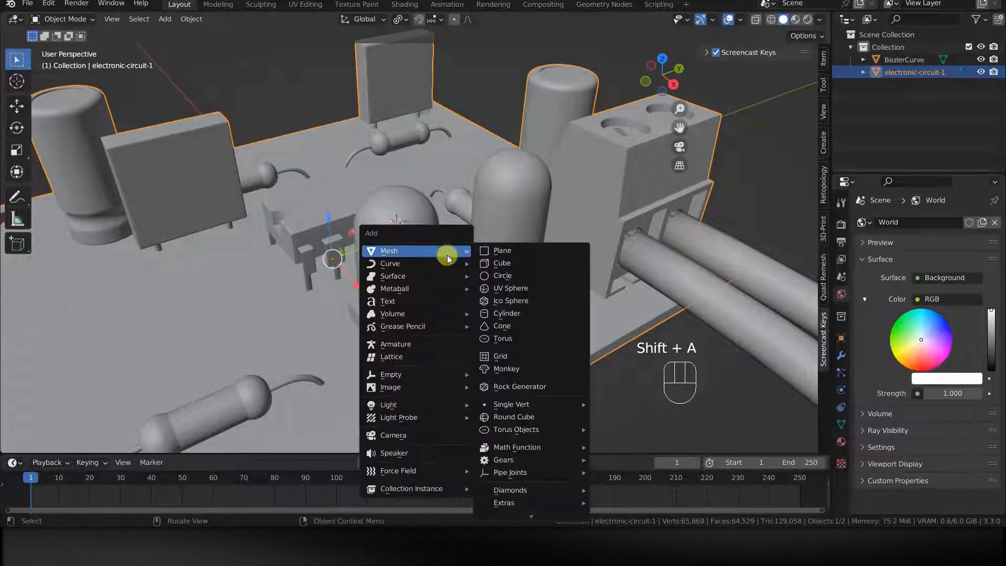
pyautogui.moveTo(422, 405)
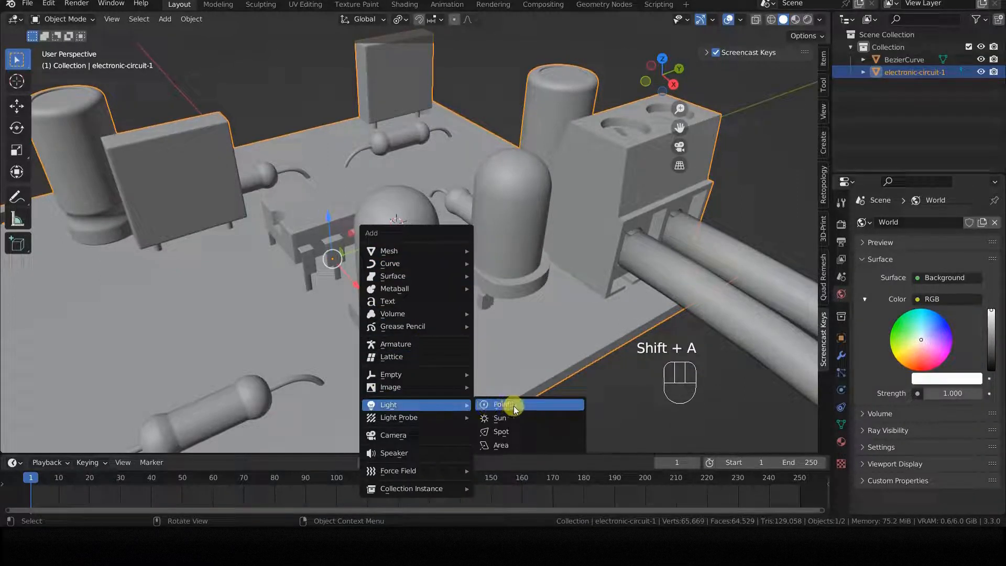
pyautogui.click(536, 406)
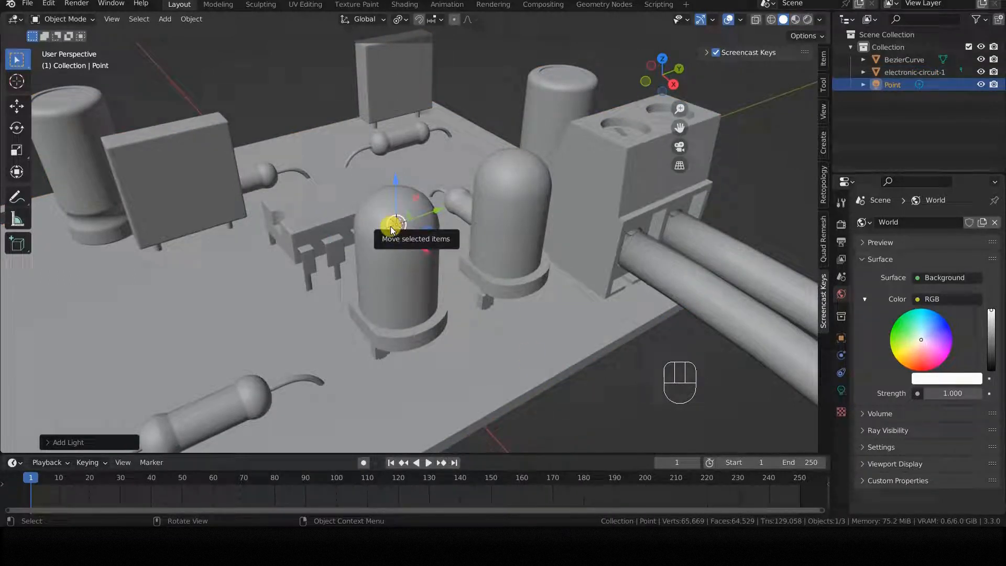
pyautogui.hotkey('shift', 'd')
pyautogui.click(449, 249)
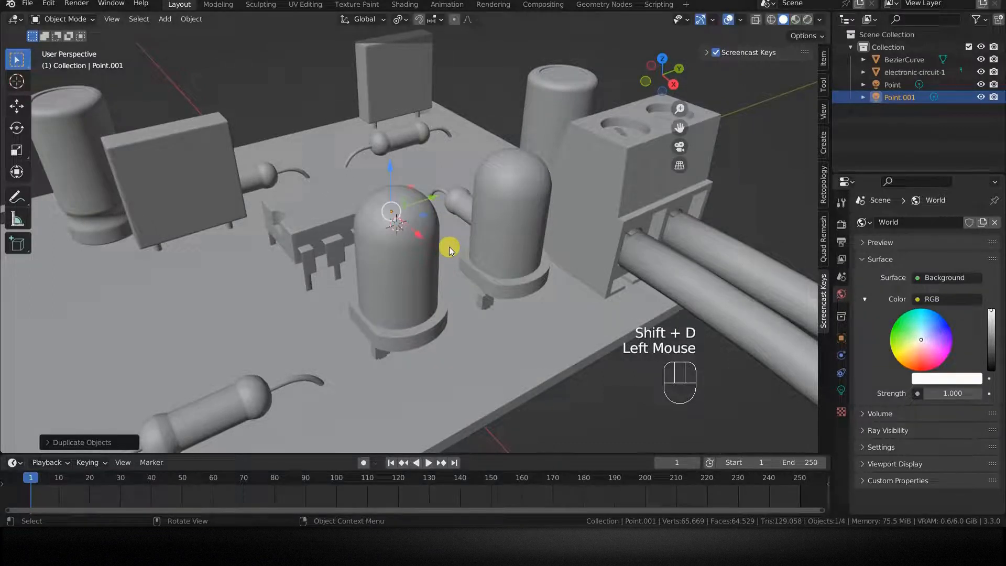
pyautogui.hotkey('ctrl', 'z')
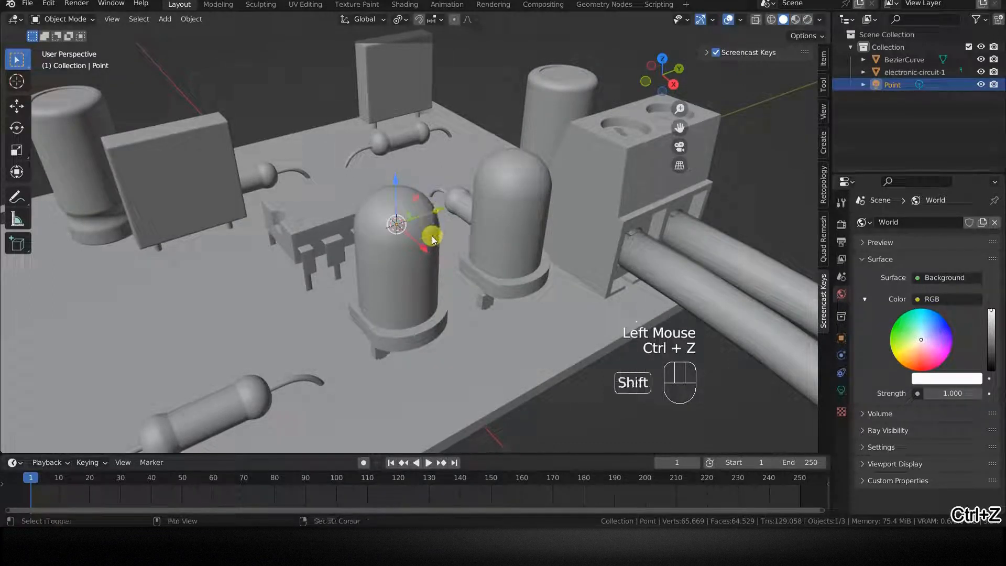
# Duplicate the point light in place and move the copy along the Y axis into the second LED.
pyautogui.hotkey('shift', 'd')
pyautogui.press('KP_Enter')
pyautogui.moveTo(438, 212); pyautogui.dragTo(559, 176)
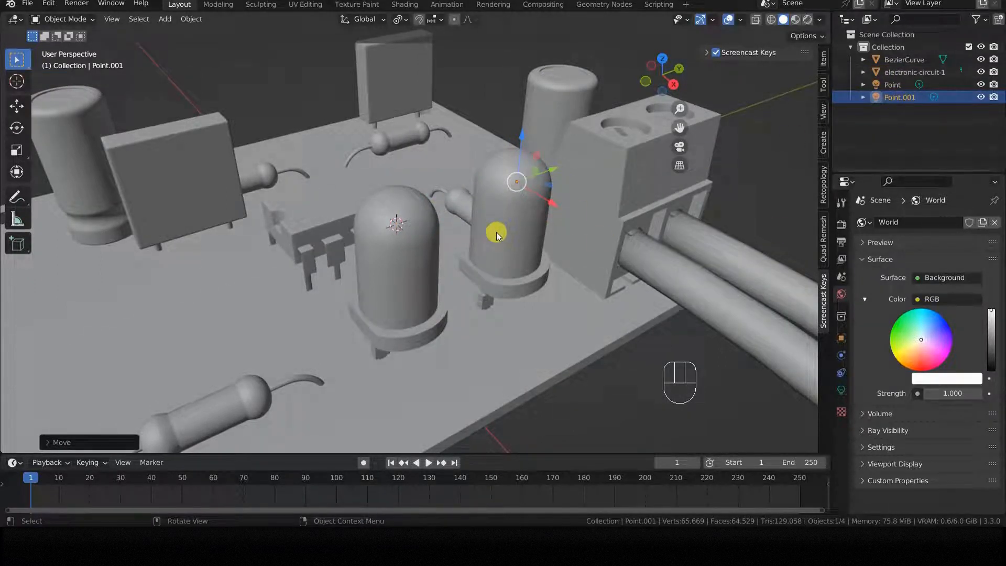
# Select the second LED's upper edge ring in the circuit's Edit Mode and snap the 3D cursor to it.
pyautogui.keyDown('shift'); pyautogui.moveTo(519, 234); pyautogui.dragTo(438, 316, button='middle'); pyautogui.keyUp('shift')
pyautogui.scroll(2, 415, 322)
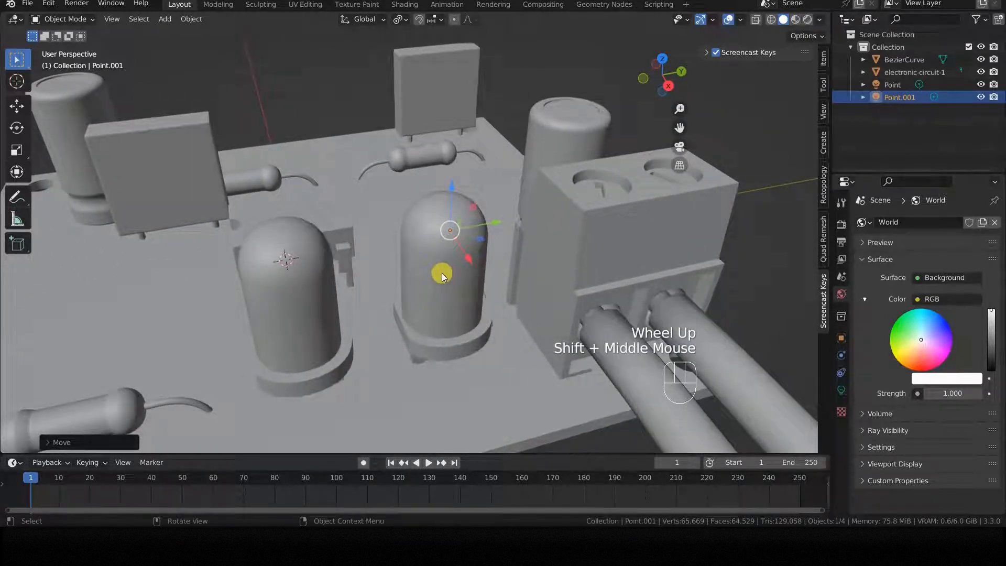
pyautogui.moveTo(442, 273); pyautogui.dragTo(450, 274, button='middle')
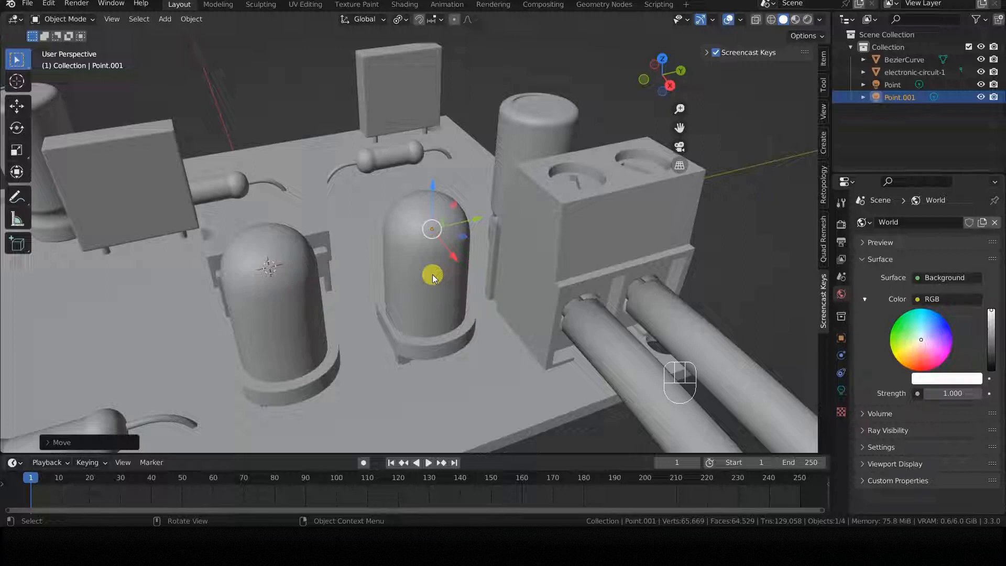
pyautogui.click(432, 275)
pyautogui.press('Tab')
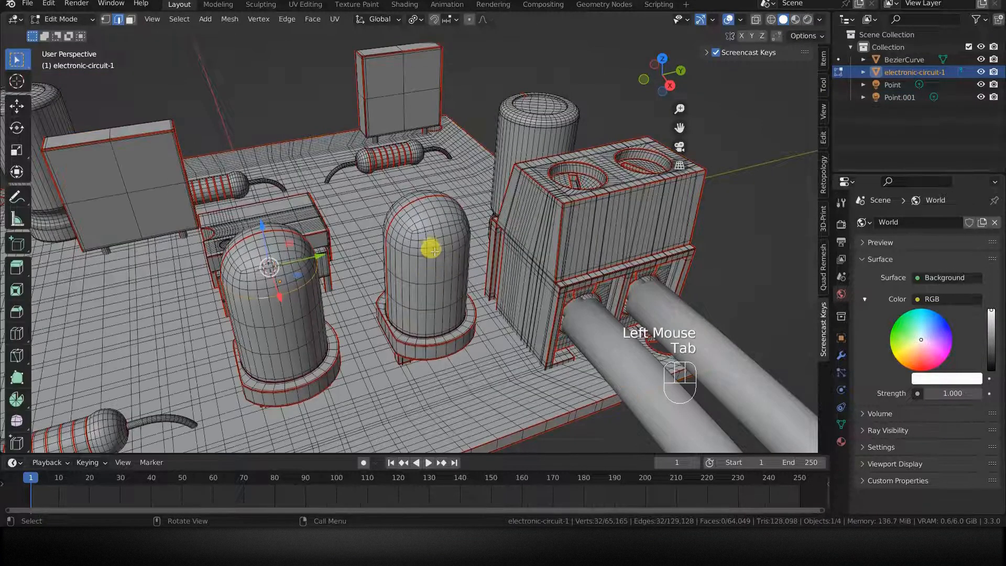
pyautogui.keyDown('alt'); pyautogui.click(431, 250); pyautogui.keyUp('alt')
pyautogui.hotkey('shift', 's')
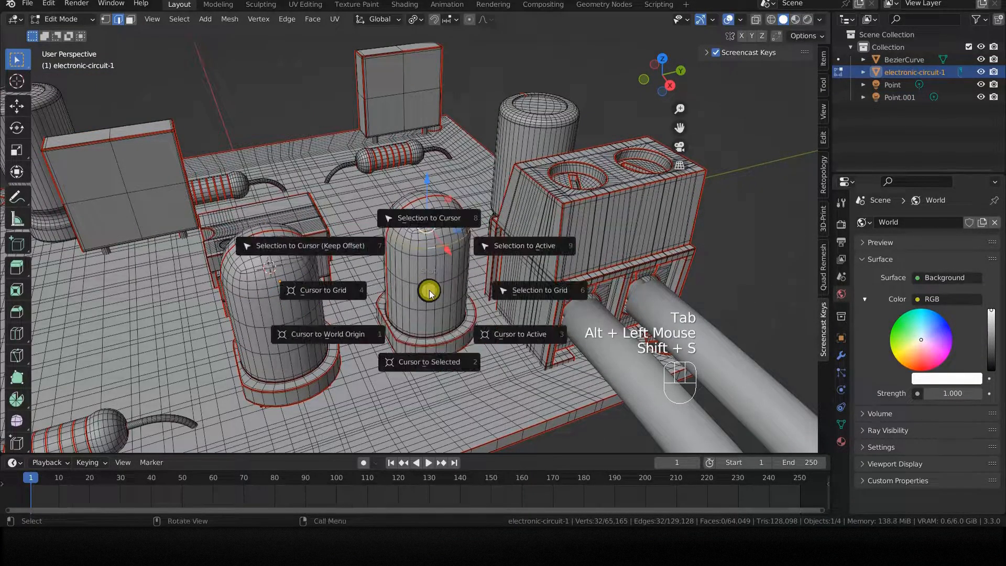
pyautogui.click(438, 368)
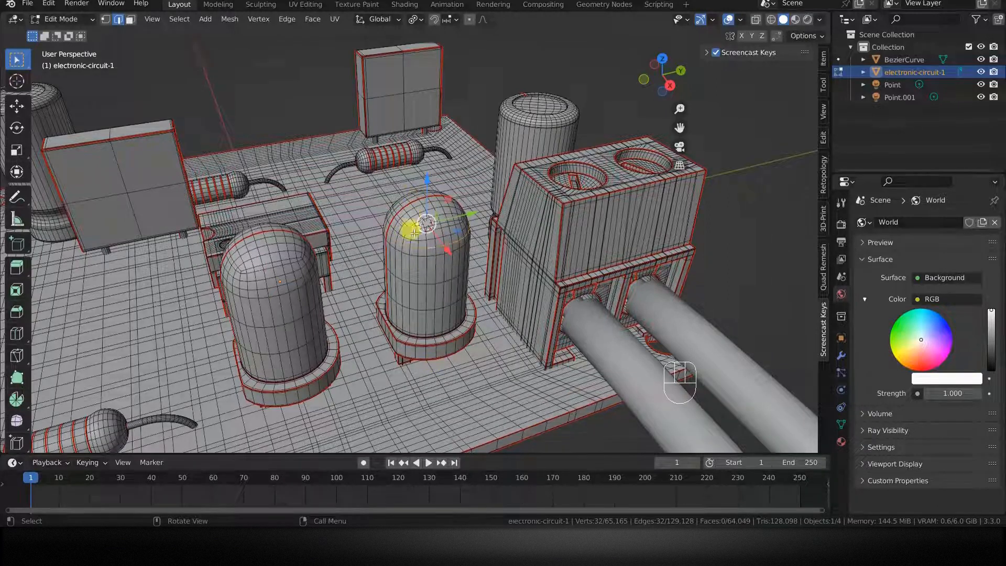
# Return to Object Mode and snap the Point.001 light to the 3D cursor inside the second LED.
pyautogui.press('Tab')
pyautogui.click(892, 99)
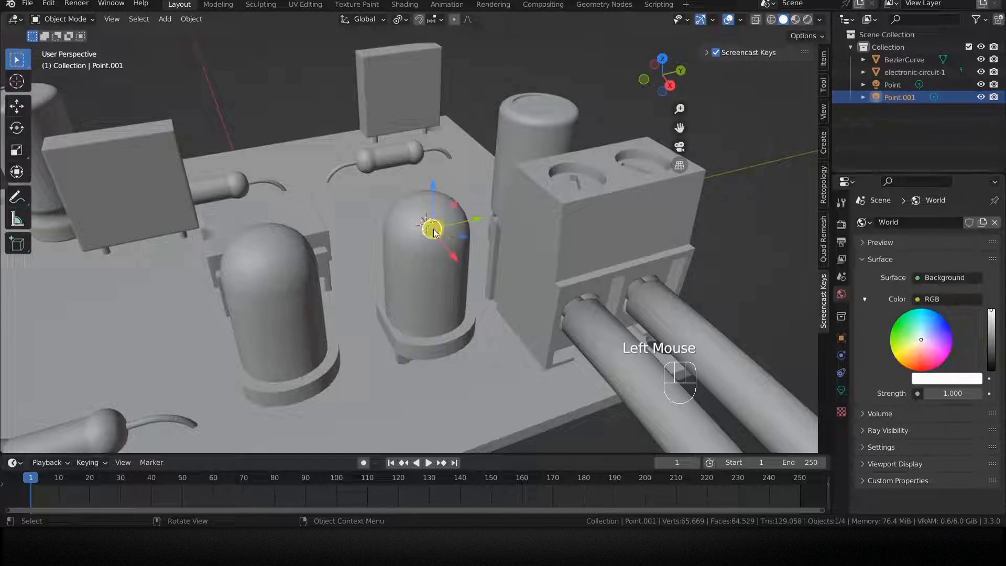
pyautogui.hotkey('shift', 's')
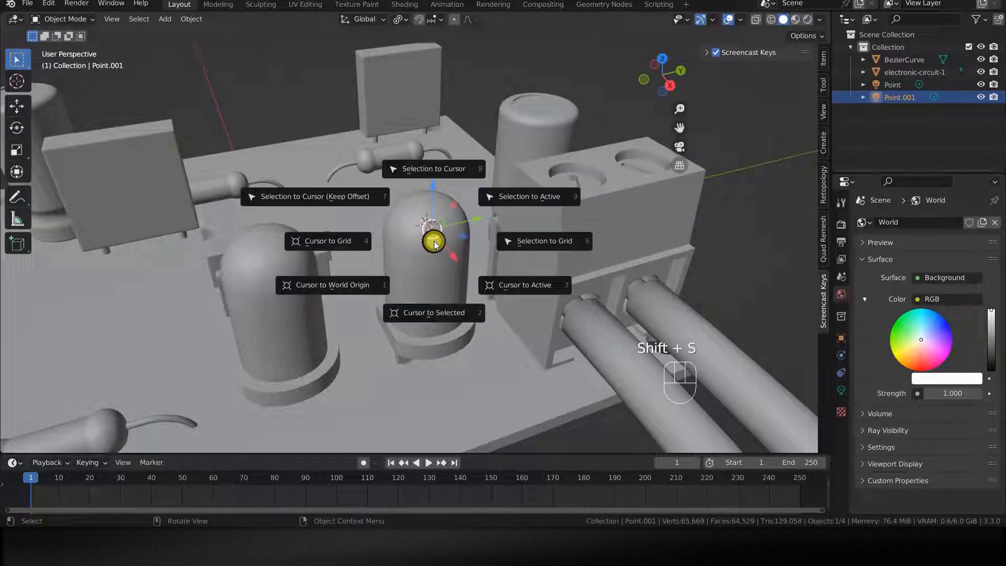
pyautogui.click(454, 173)
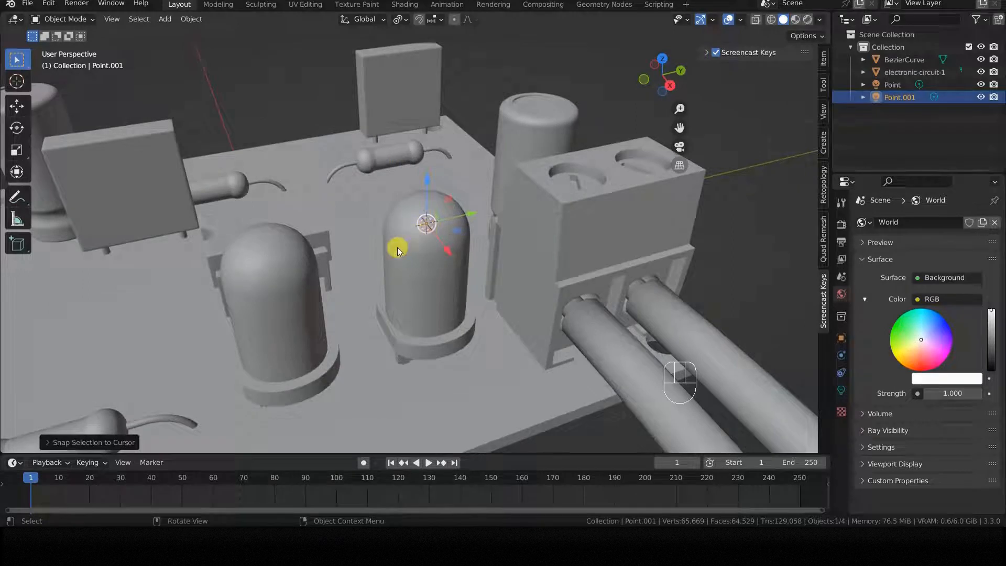
# Darken the World background color to black and switch the viewport to Rendered shading.
pyautogui.scroll(-2, 397, 250)
pyautogui.keyDown('shift'); pyautogui.moveTo(382, 281); pyautogui.dragTo(436, 307, button='middle'); pyautogui.keyUp('shift')
pyautogui.scroll(-1, 429, 309)
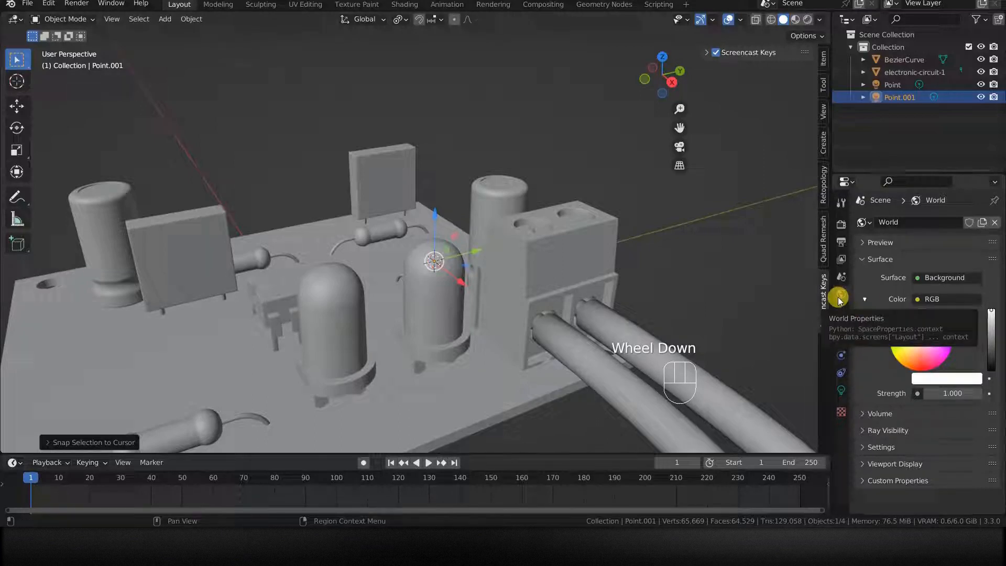
pyautogui.moveTo(996, 342); pyautogui.dragTo(996, 369)
pyautogui.press('z')
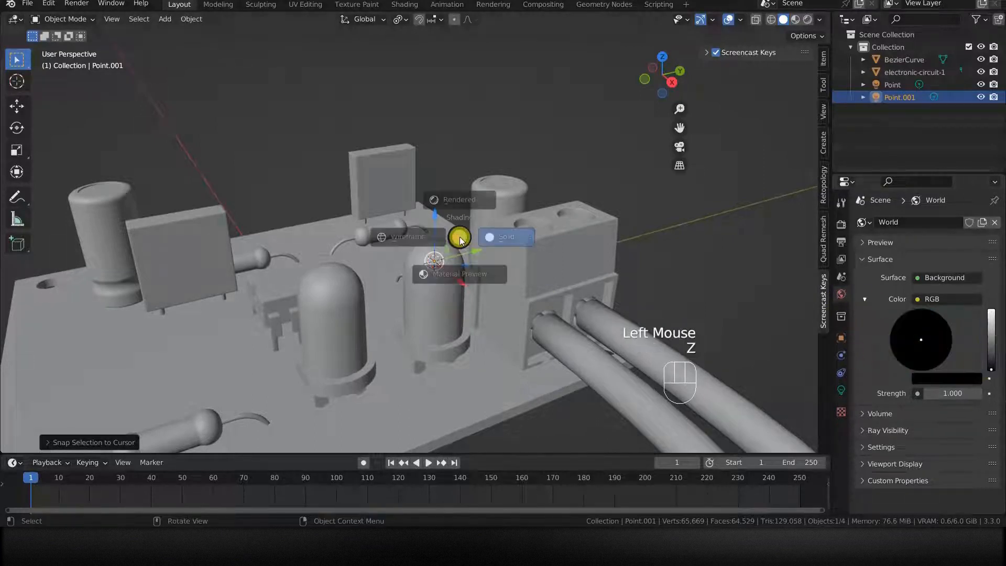
pyautogui.click(457, 167)
pyautogui.moveTo(456, 168)
pyautogui.mouseDown(button='middle')
pyautogui.moveTo(442, 245)
pyautogui.moveTo(482, 220)
pyautogui.mouseUp(button='middle')
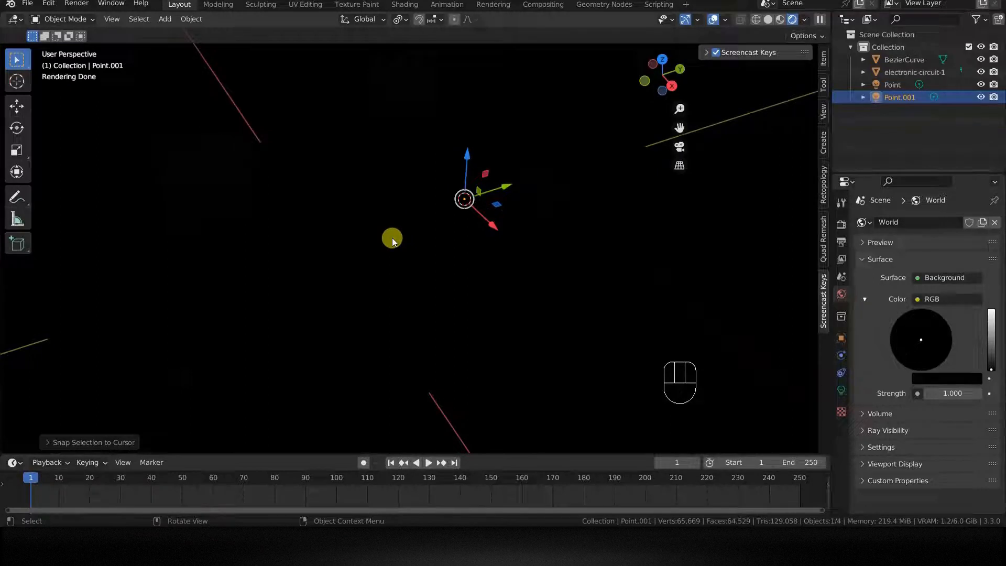
pyautogui.press('z')
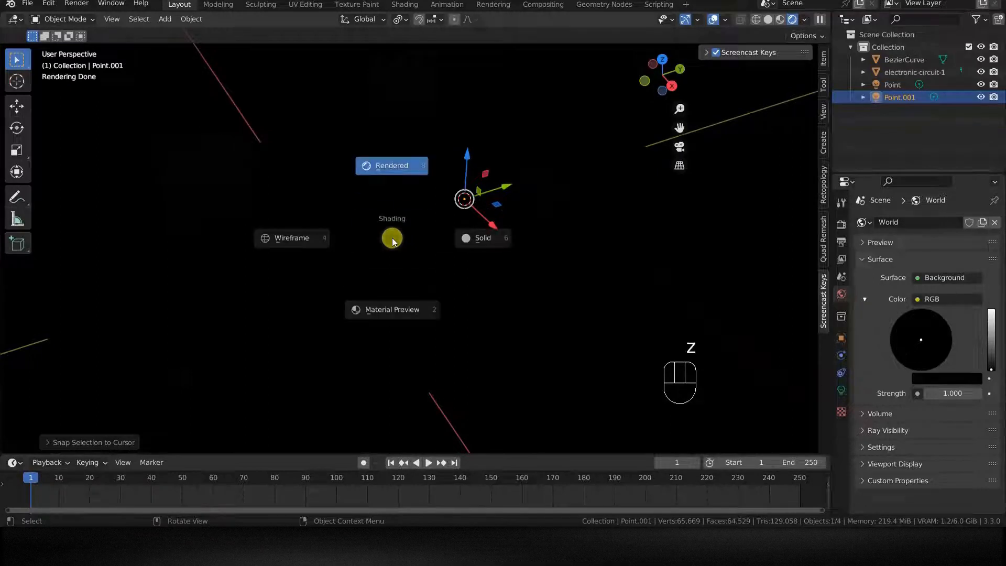
pyautogui.click(406, 169)
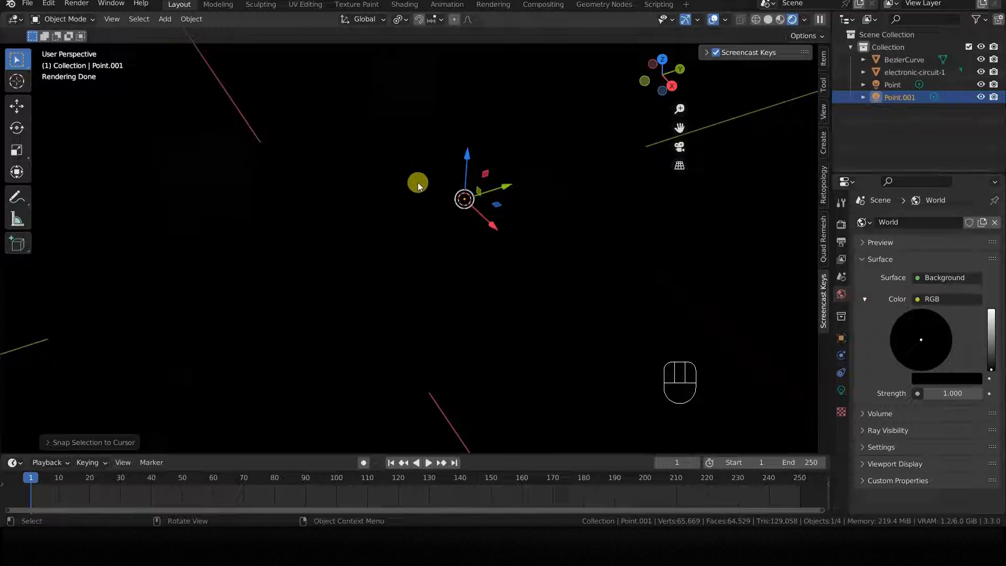
# Set the power of the front LED's light, Point, to 100 mW.
pyautogui.click(890, 86)
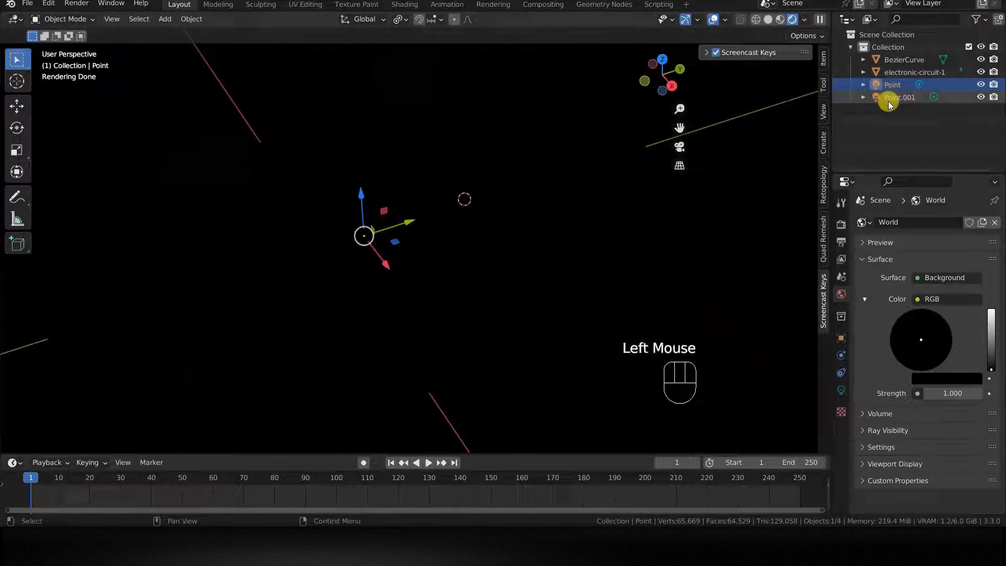
pyautogui.click(842, 394)
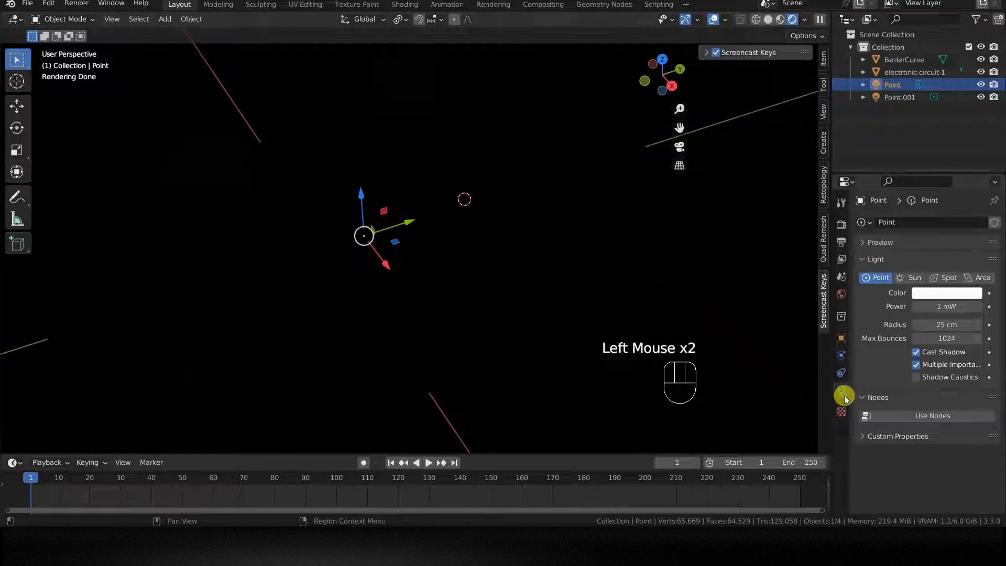
pyautogui.click(943, 305)
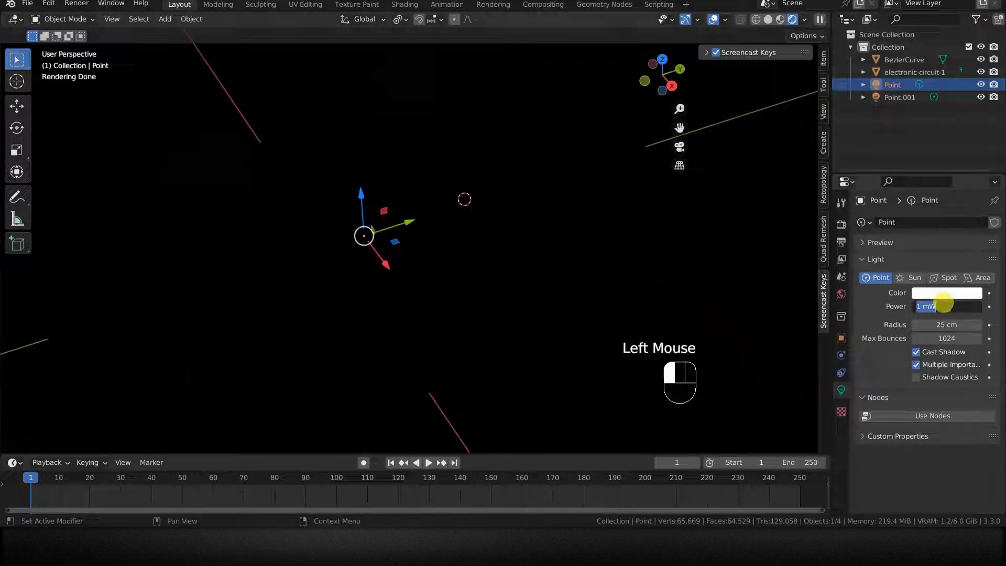
pyautogui.press('Return')
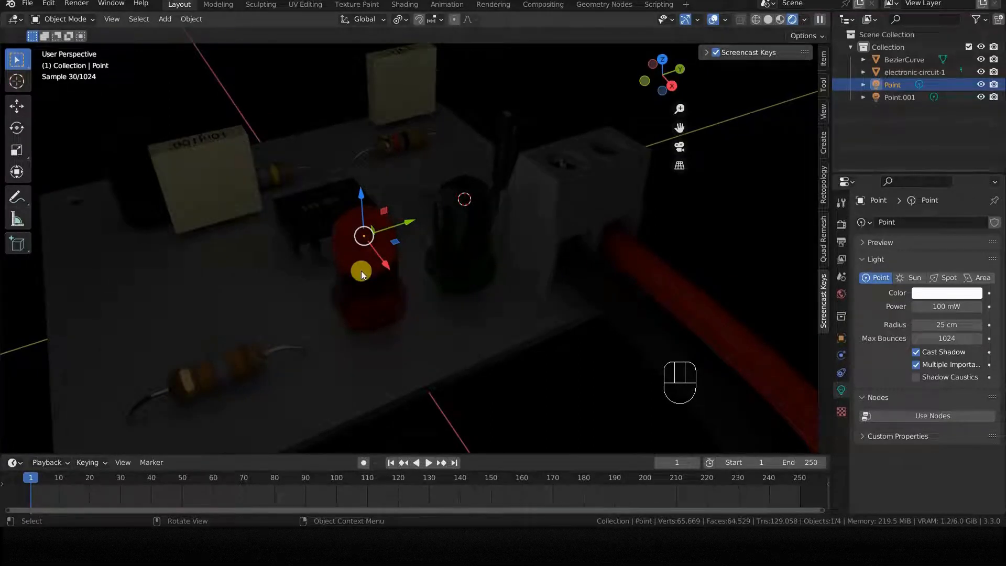
# Reduce the Point light's radius to 4 cm and further to 1.8 cm.
pyautogui.scroll(-2, 361, 273)
pyautogui.moveTo(360, 272); pyautogui.dragTo(355, 251, button='middle')
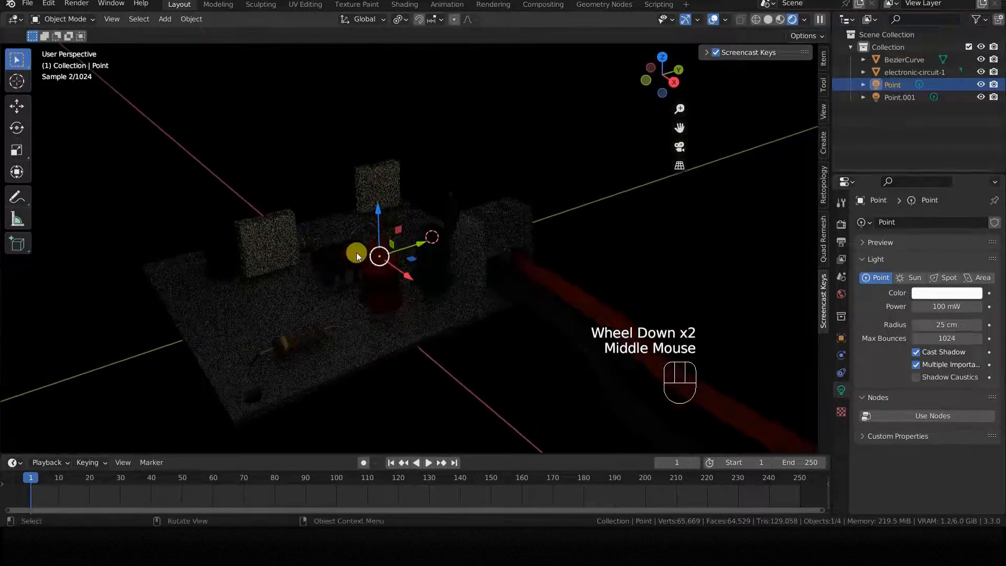
pyautogui.scroll(2, 254, 286)
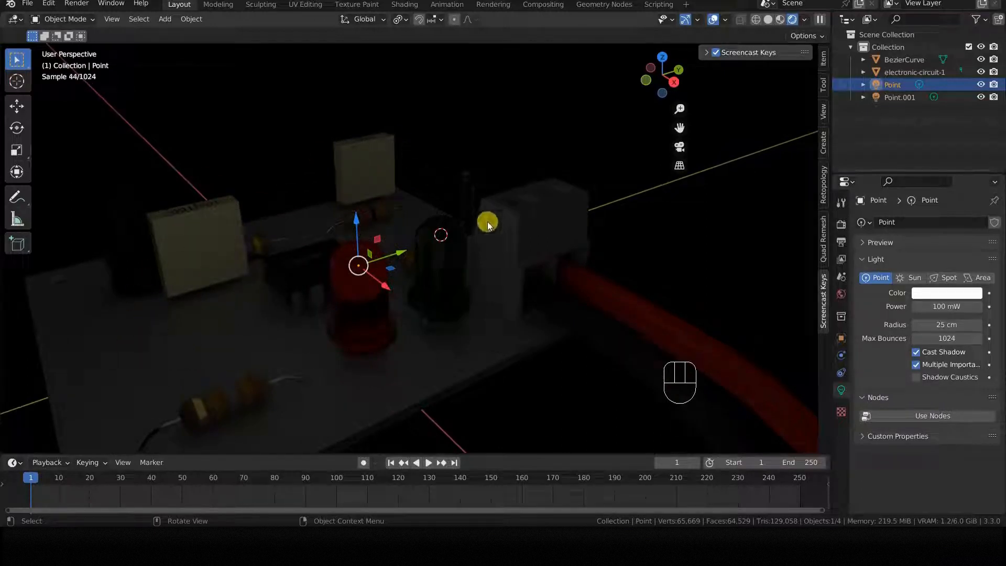
pyautogui.scroll(-7, 438, 308)
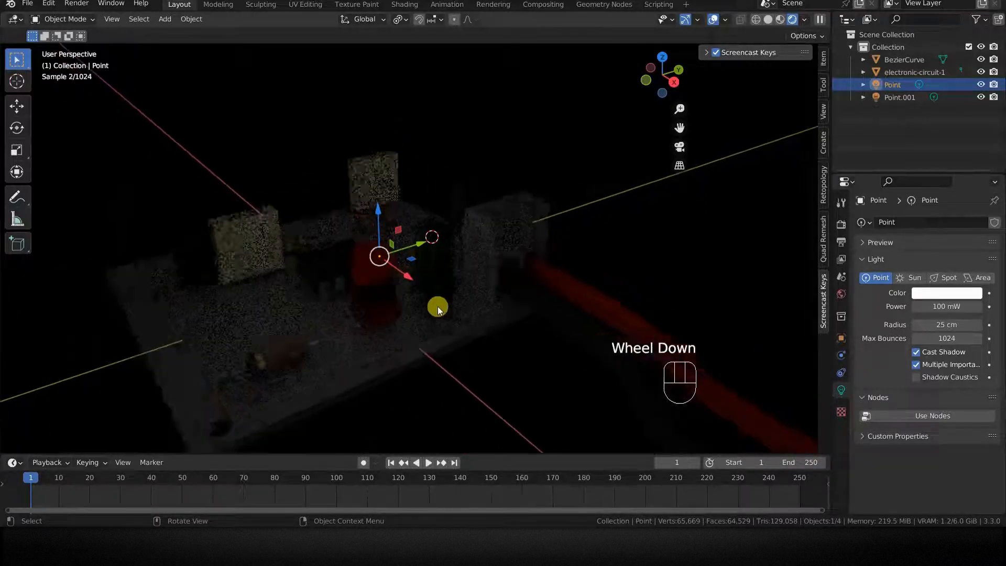
pyautogui.scroll(-3, 438, 306)
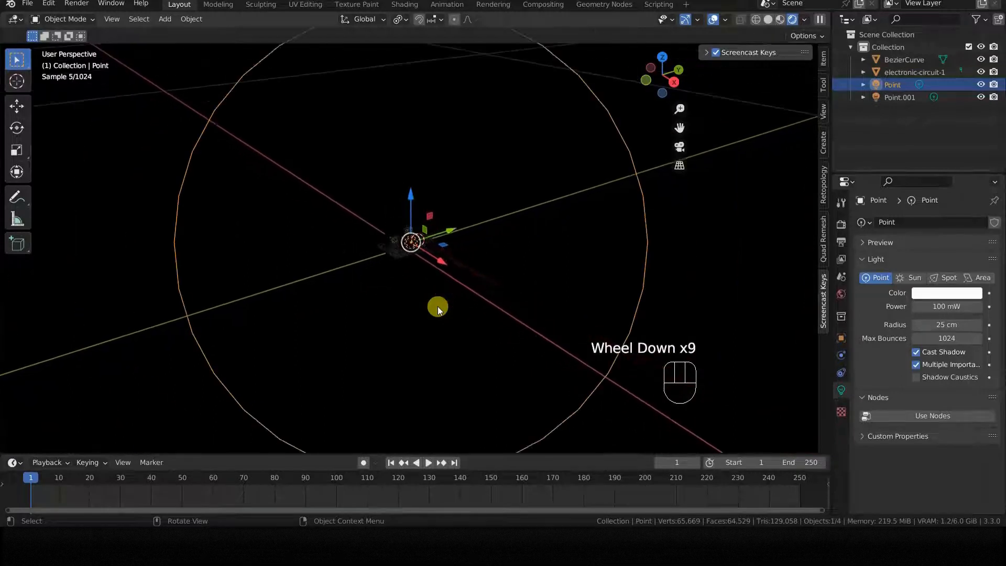
pyautogui.moveTo(941, 325); pyautogui.dragTo(900, 325)
pyautogui.scroll(4, 488, 291)
pyautogui.scroll(2, 488, 292)
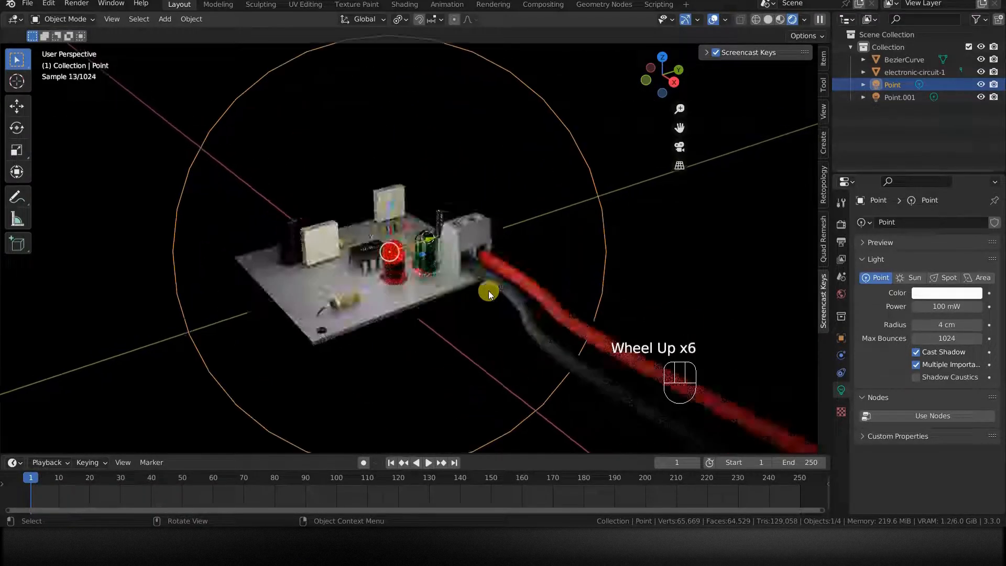
pyautogui.moveTo(938, 325)
pyautogui.mouseDown()
pyautogui.moveTo(955, 325)
pyautogui.moveTo(938, 324)
pyautogui.mouseUp()
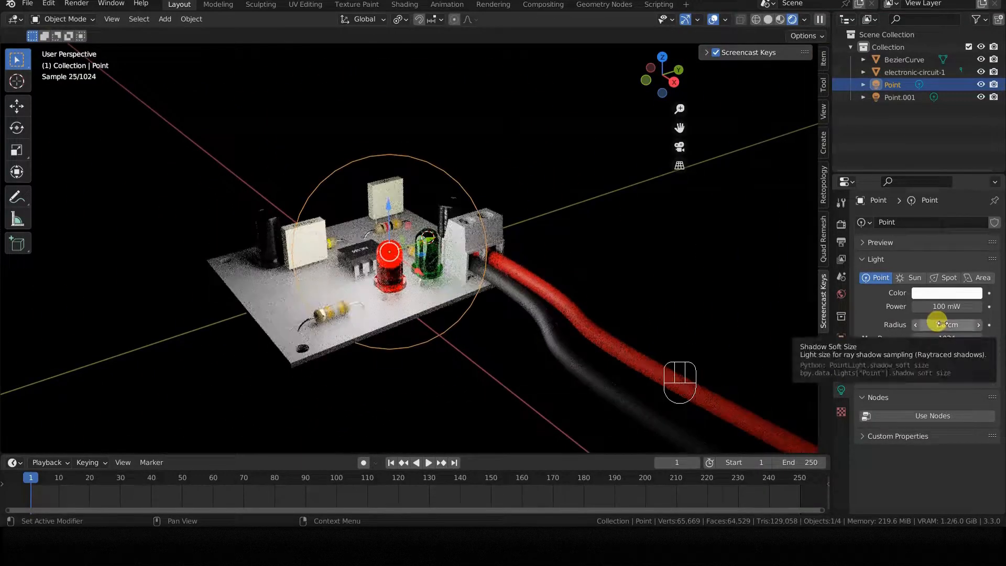
# Set the Point light's radius to 0.1 cm.
pyautogui.click(938, 323)
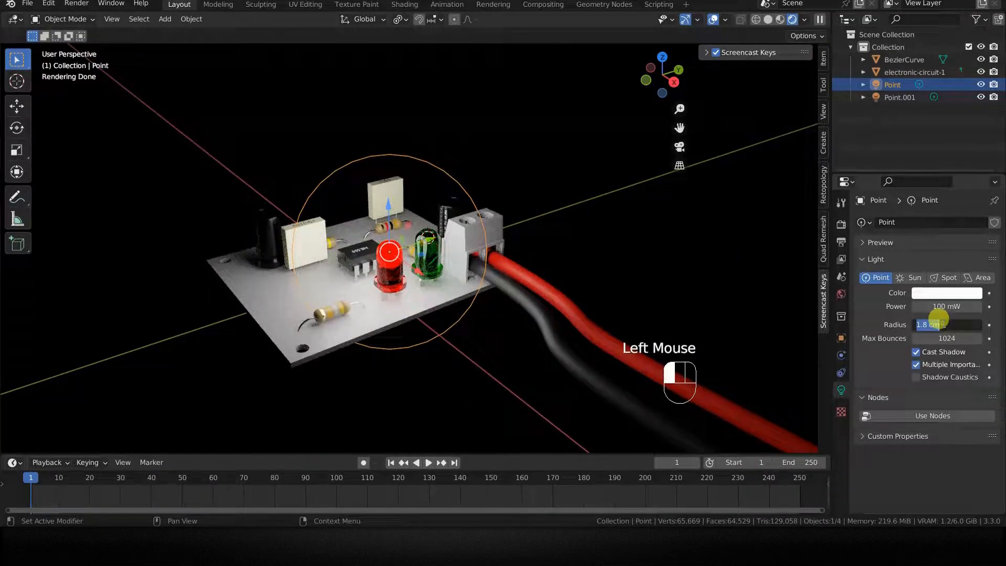
pyautogui.write('0.')
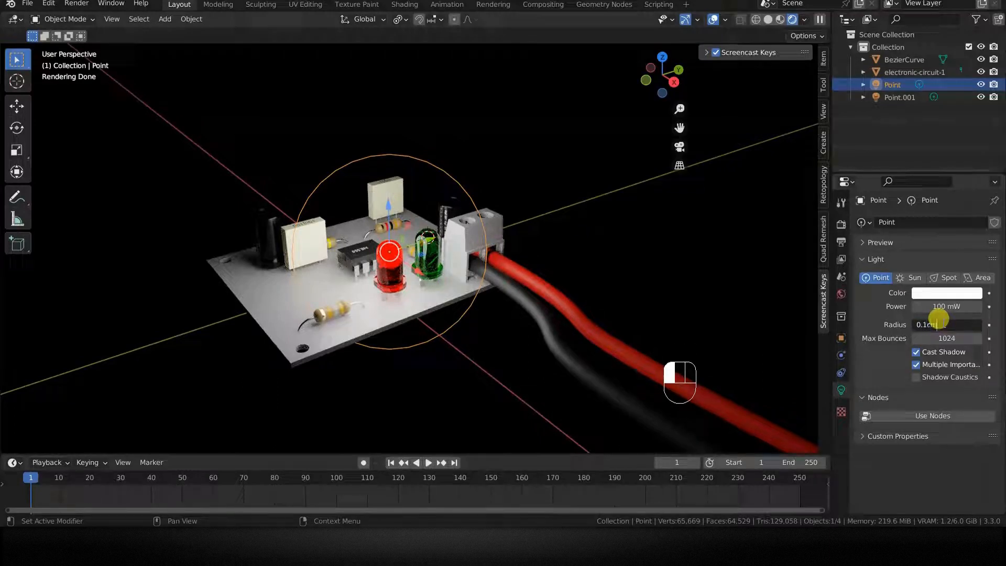
pyautogui.press('Return')
# Set the power of the second LED's light, Point.001, to 0 W and its radius to 0.1 cm.
pyautogui.scroll(4, 432, 284)
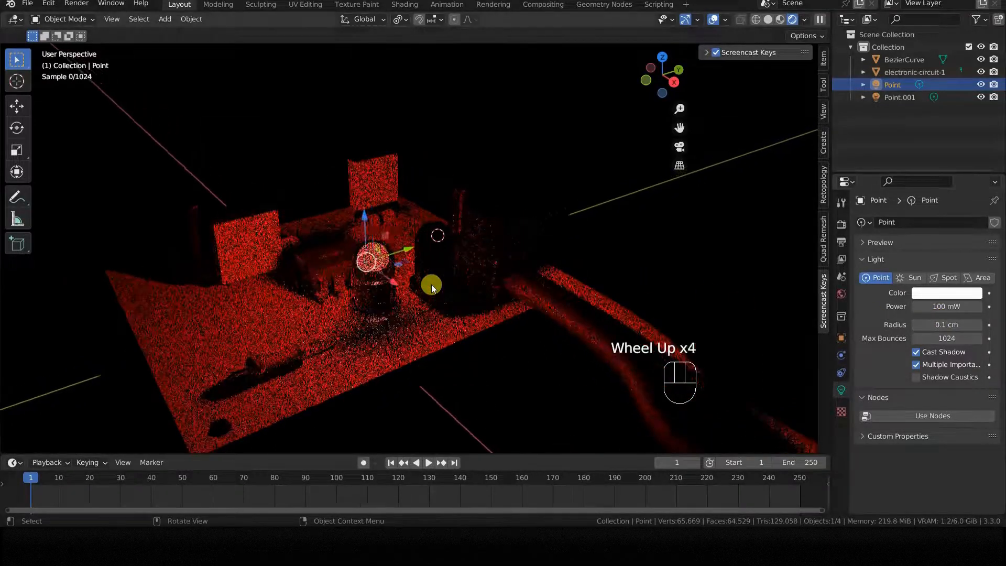
pyautogui.scroll(1, 431, 284)
pyautogui.keyDown('shift'); pyautogui.moveTo(432, 284); pyautogui.dragTo(510, 242, button='middle'); pyautogui.keyUp('shift')
pyautogui.scroll(-1, 511, 242)
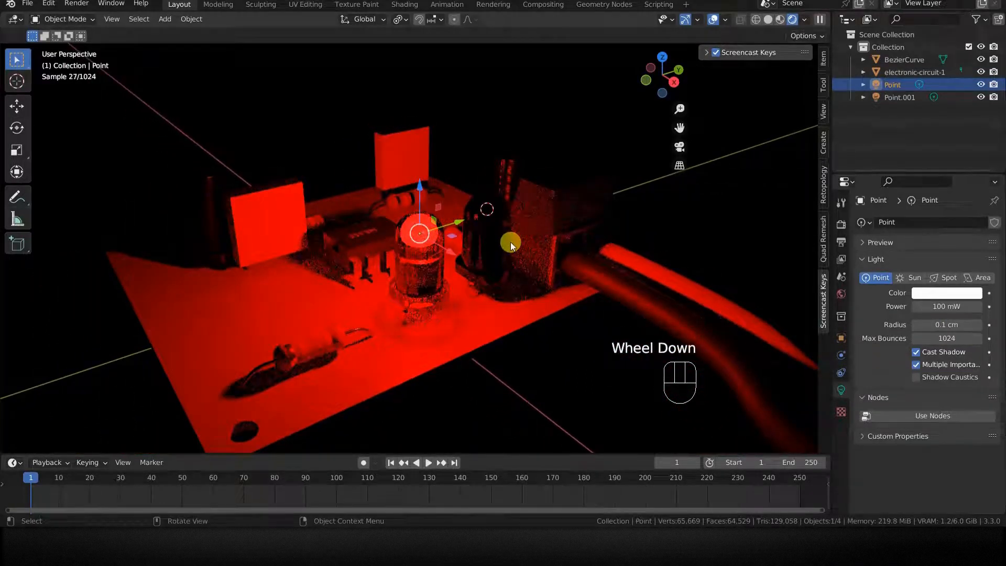
pyautogui.click(893, 97)
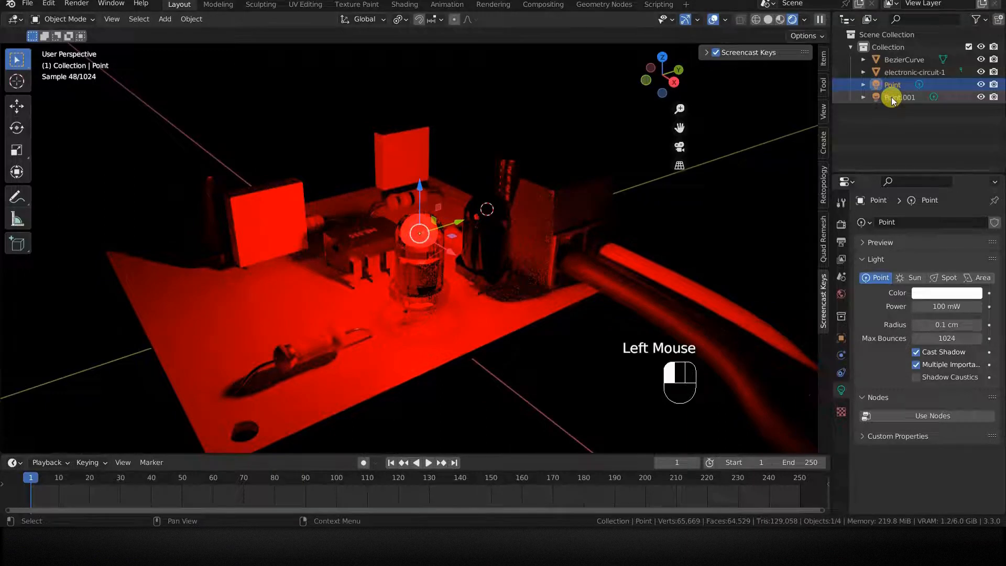
pyautogui.click(942, 305)
pyautogui.write('0')
pyautogui.press('Tab')
pyautogui.write('0.')
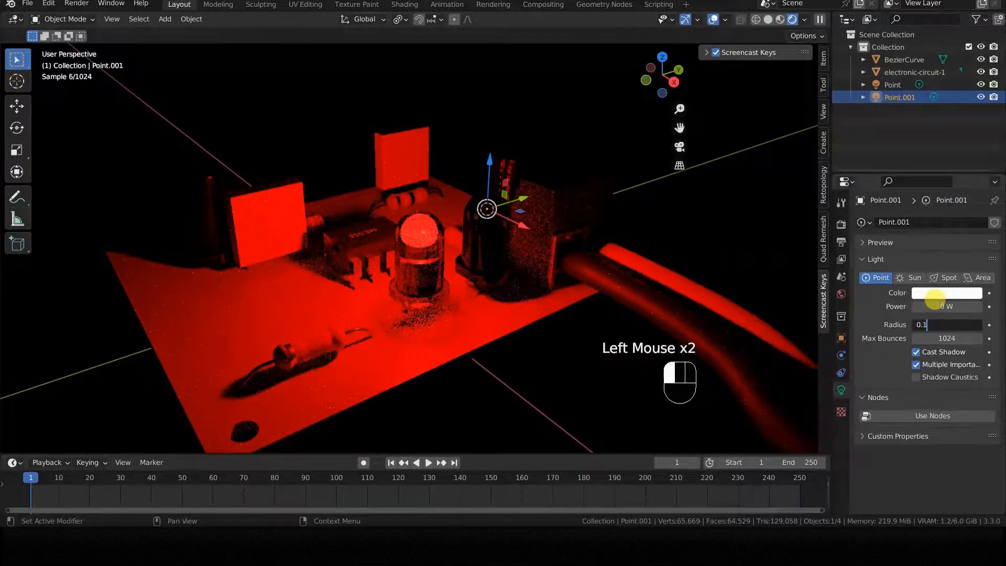
pyautogui.write('1 cm')
pyautogui.press('Return')
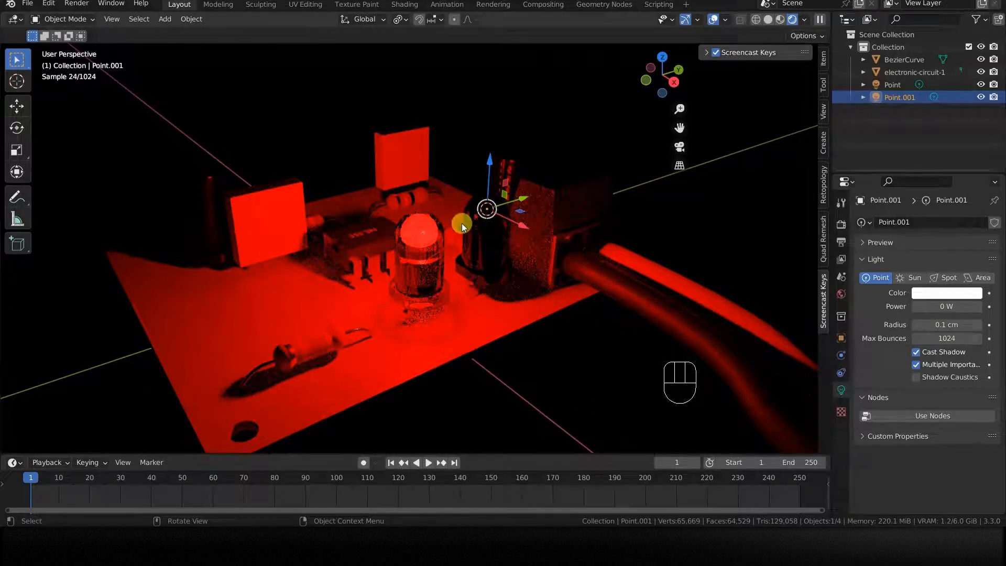
pyautogui.click(947, 307)
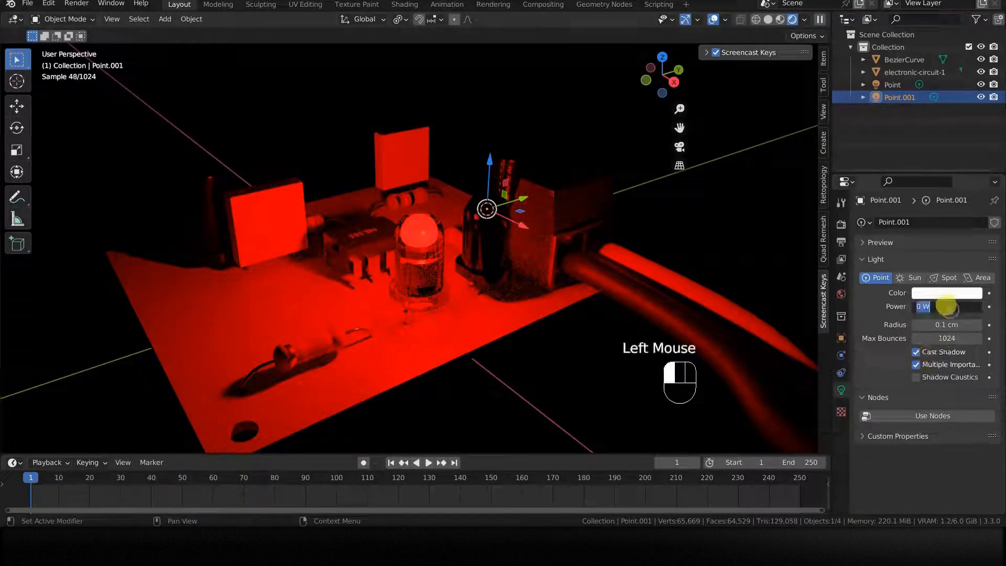
pyautogui.write('0')
pyautogui.press('Return')
# Switch the viewport to Solid shading and keyframe the Point light's power of 100 mW at frame 1.
pyautogui.press('z')
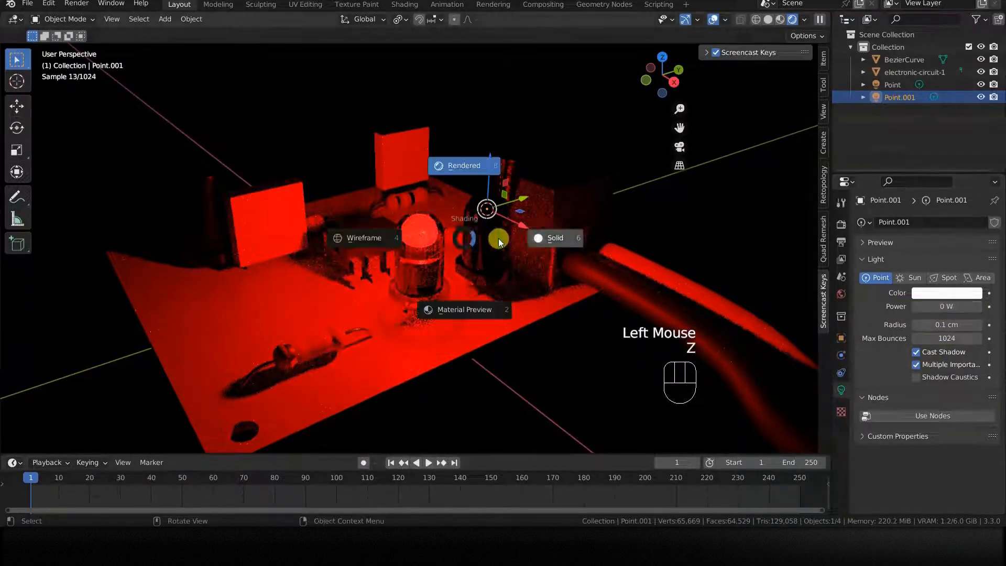
pyautogui.click(558, 239)
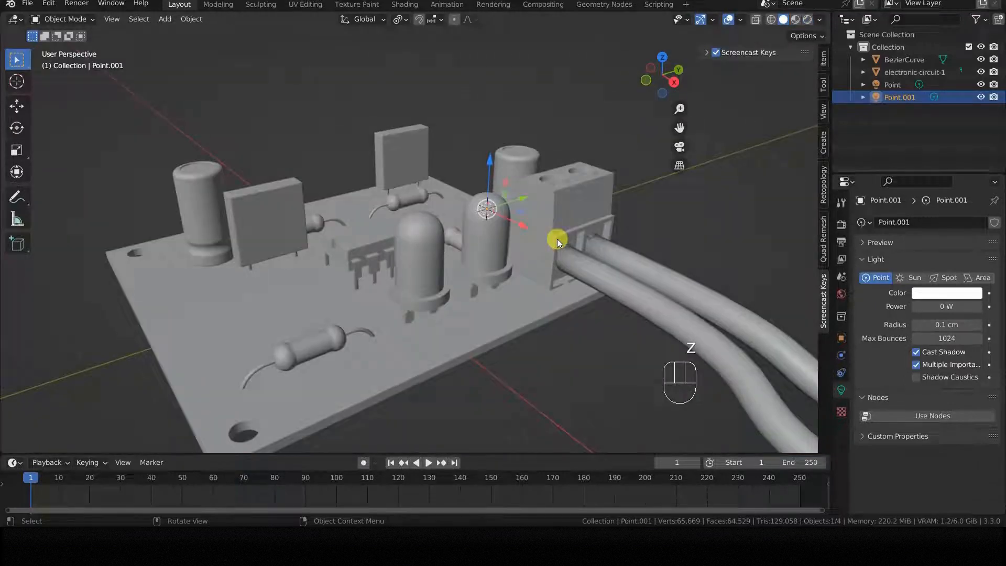
pyautogui.click(892, 85)
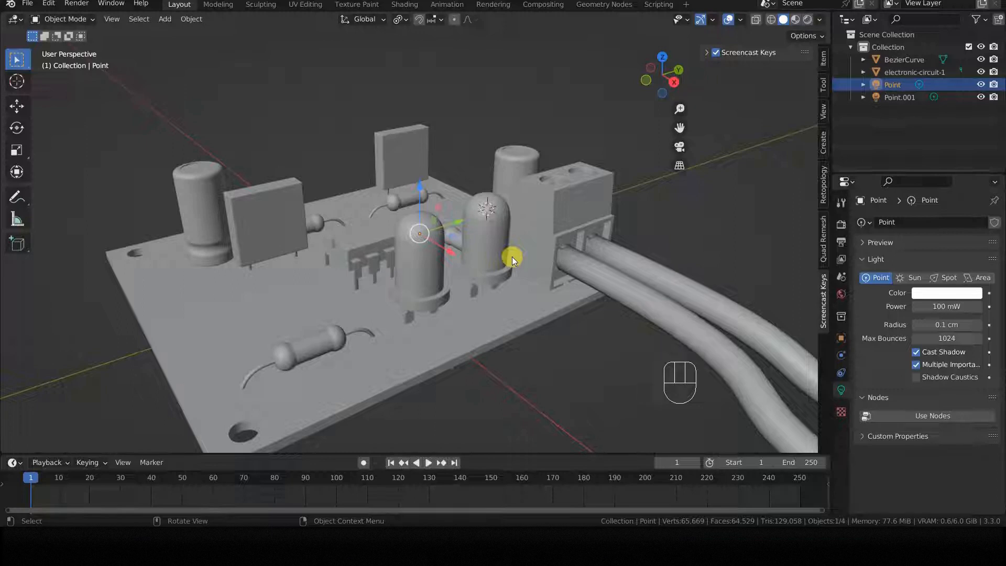
pyautogui.moveTo(450, 454); pyautogui.dragTo(456, 417)
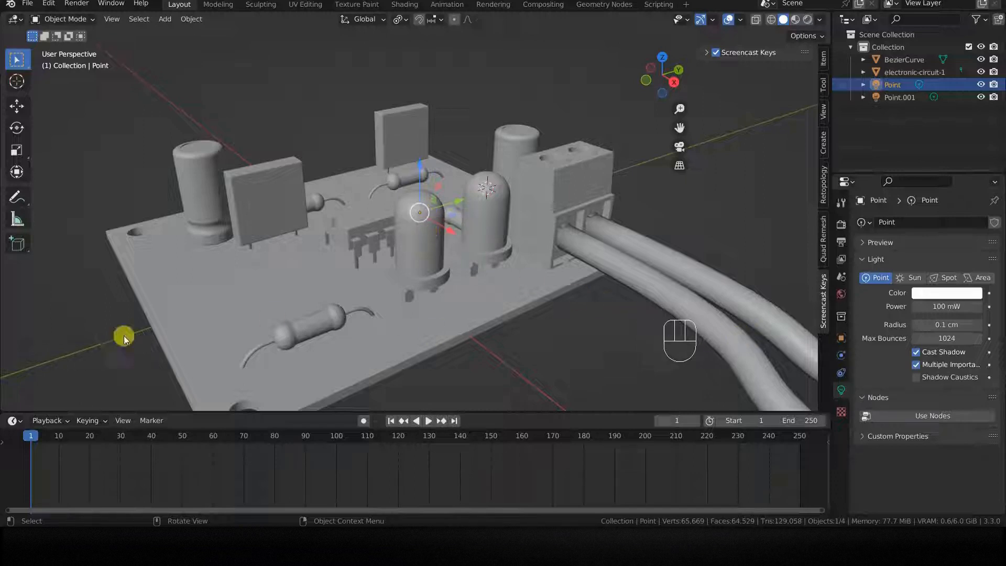
pyautogui.click(32, 438)
pyautogui.click(33, 437)
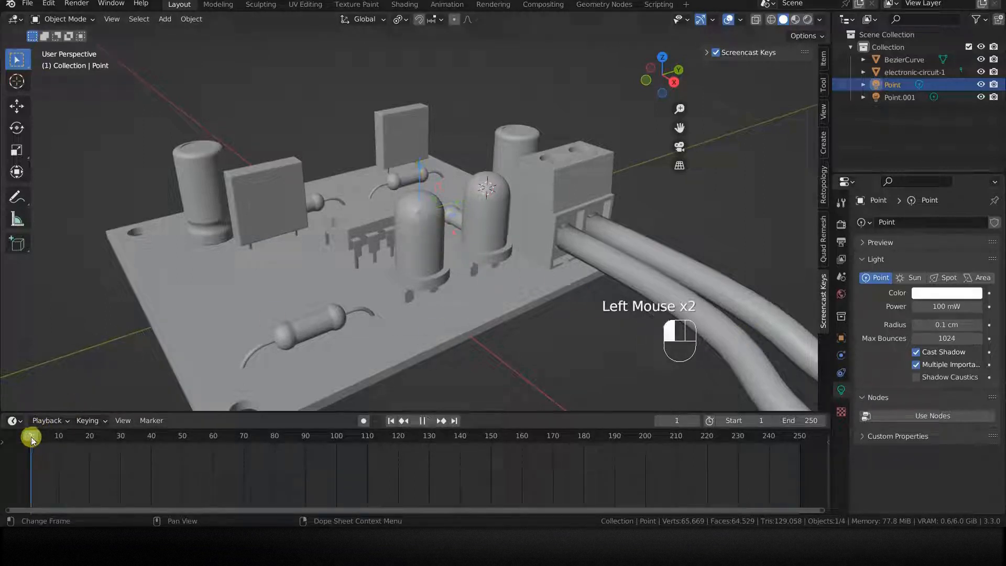
pyautogui.rightClick(948, 307)
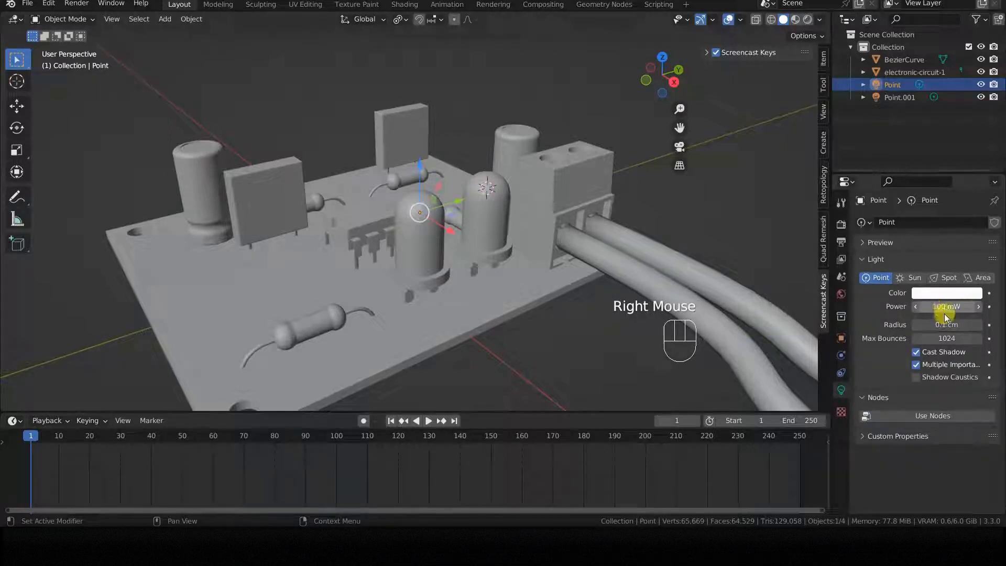
pyautogui.rightClick(947, 308)
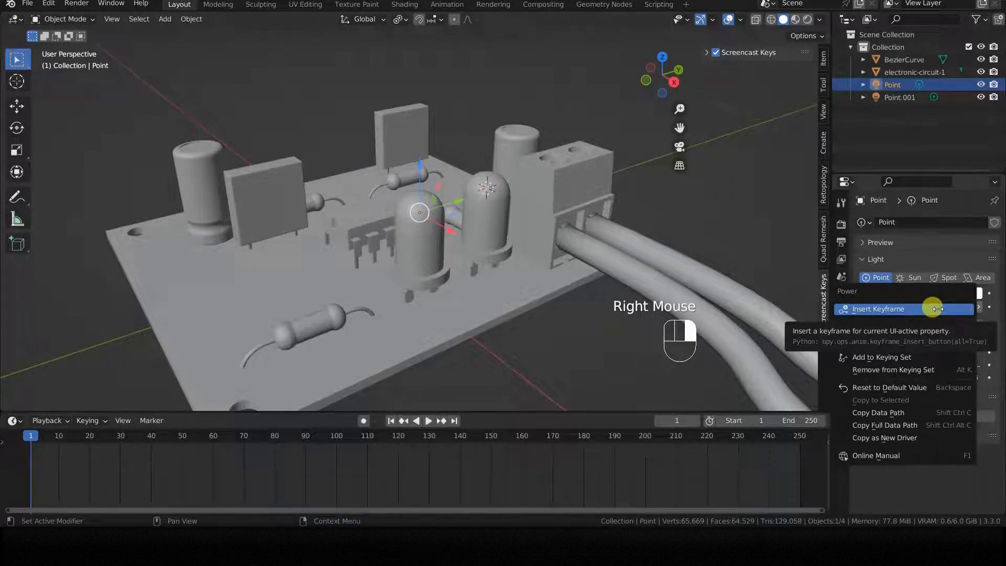
pyautogui.click(937, 309)
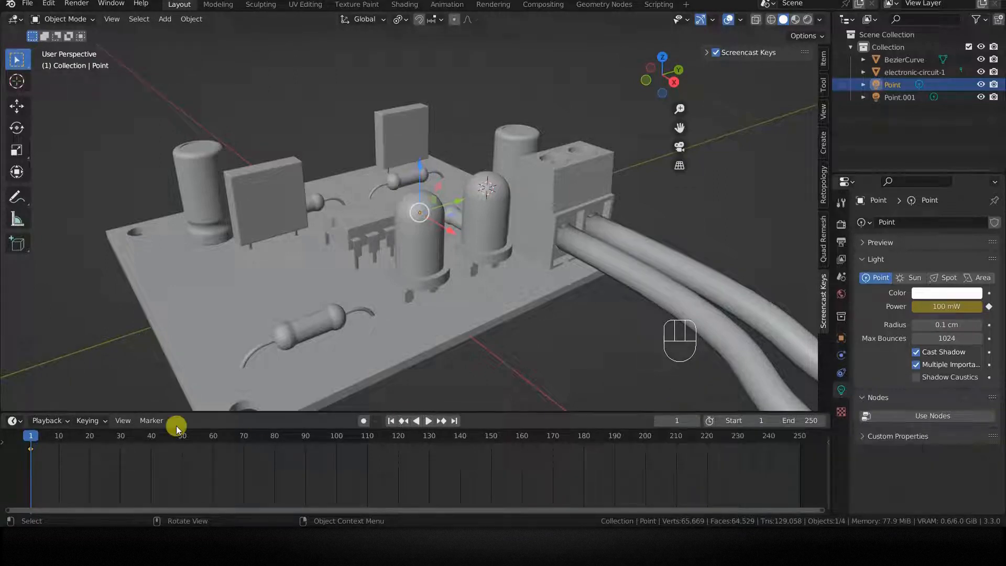
# At frame 26, set the Point light's power to 0 W and insert a keyframe for it.
pyautogui.click(64, 439)
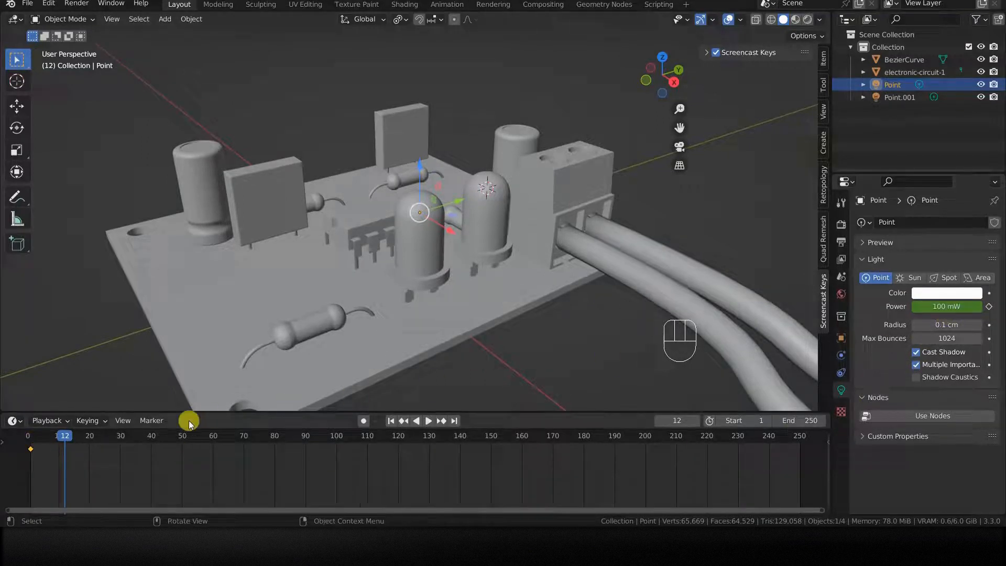
pyautogui.moveTo(61, 441); pyautogui.dragTo(30, 438)
pyautogui.click(953, 303)
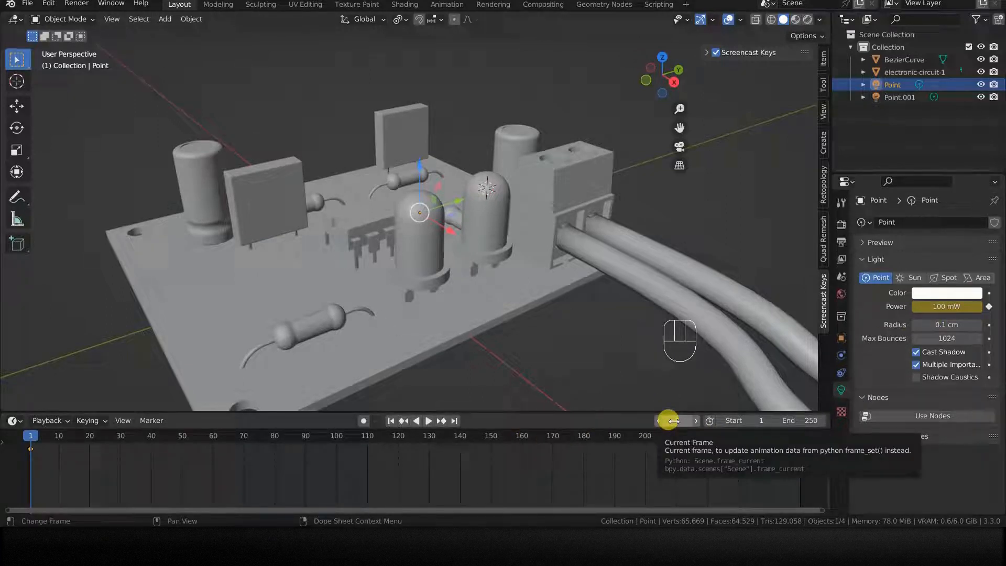
pyautogui.click(674, 421)
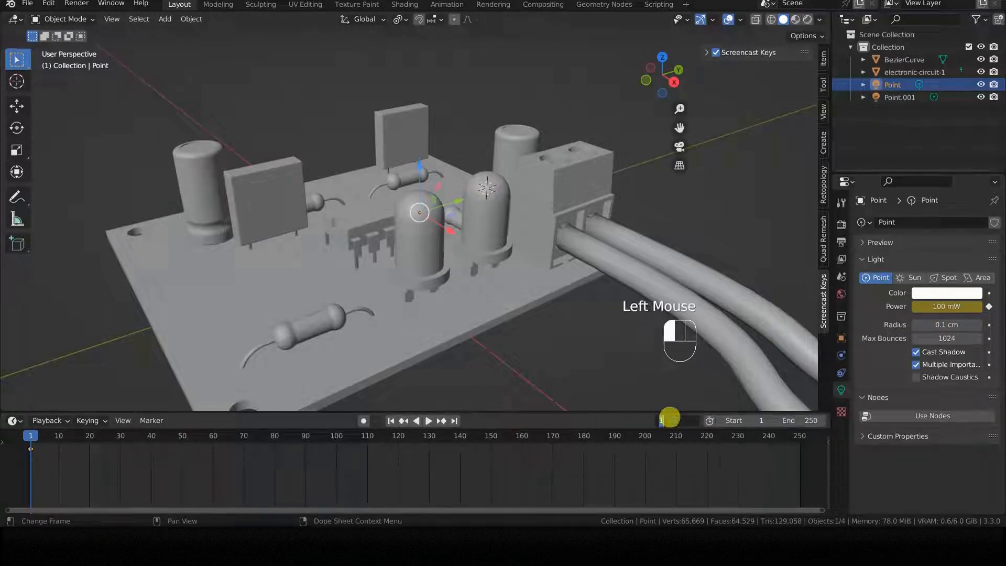
pyautogui.write('26')
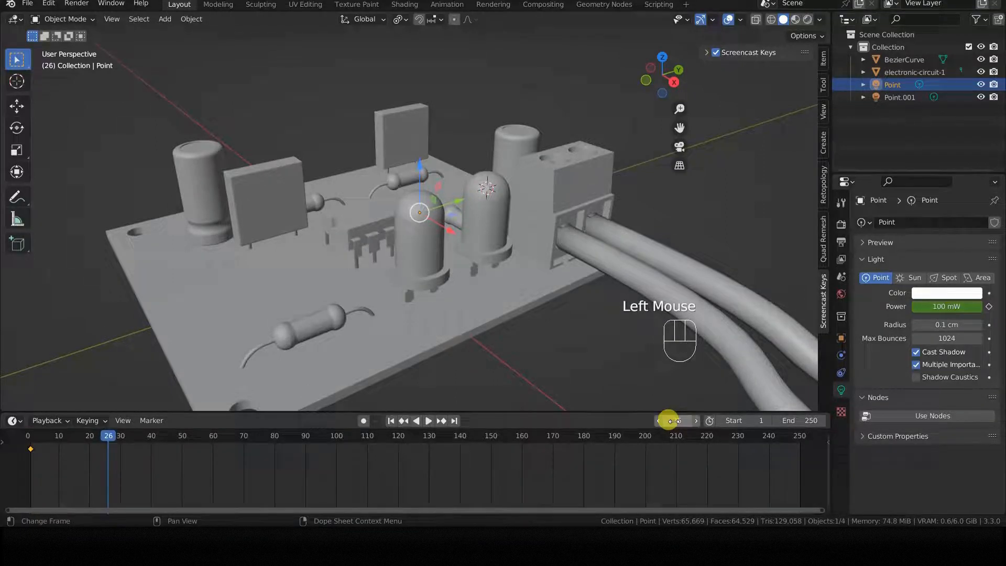
pyautogui.press('Return')
pyautogui.click(939, 306)
pyautogui.write('0')
pyautogui.press('Return')
pyautogui.click(989, 306)
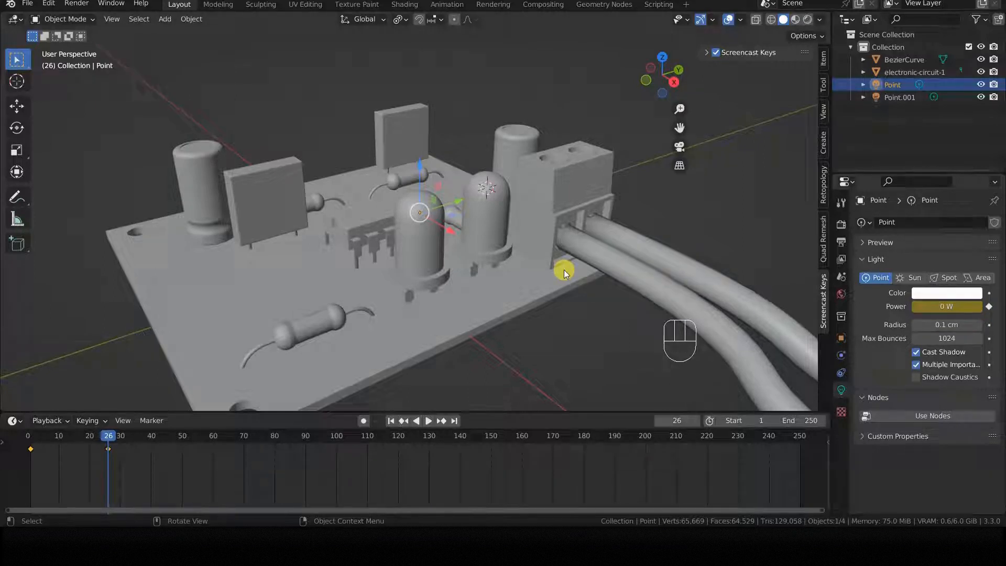
# Preview the Point light's power change in Rendered shading from frame 1, stepping through to frame 25, and return to Solid shading.
pyautogui.press('z')
pyautogui.click(561, 223)
pyautogui.click(399, 418)
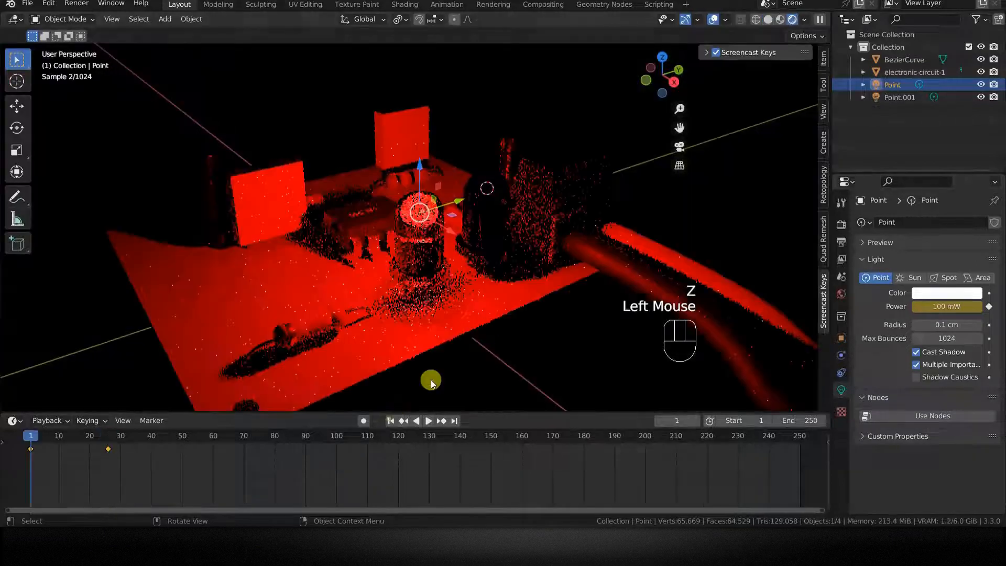
pyautogui.press('Right')
pyautogui.press('Right')
pyautogui.press('Right')
pyautogui.press('Right')
pyautogui.press('Right')
pyautogui.press('Right')
pyautogui.press('Right')
pyautogui.press('Right')
pyautogui.press('Right')
pyautogui.press('Right')
pyautogui.press('Right')
pyautogui.press('Right')
pyautogui.press('Right')
pyautogui.press('Right')
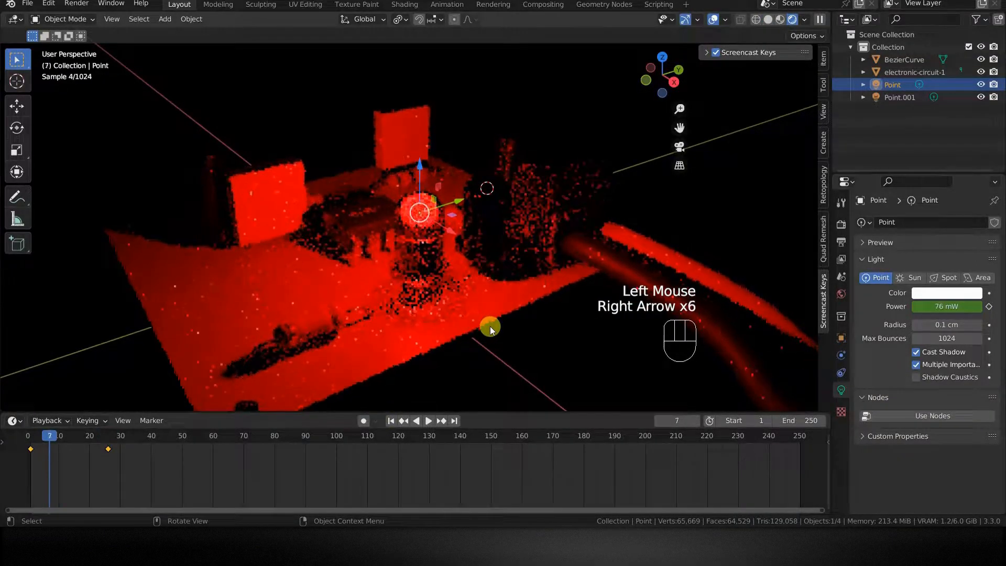
pyautogui.press('Right')
pyautogui.press('Right')
pyautogui.press('Right')
pyautogui.press('Right')
pyautogui.press('Right')
pyautogui.press('Right')
pyautogui.press('Right')
pyautogui.press('Right')
pyautogui.press('Right')
pyautogui.press('Right')
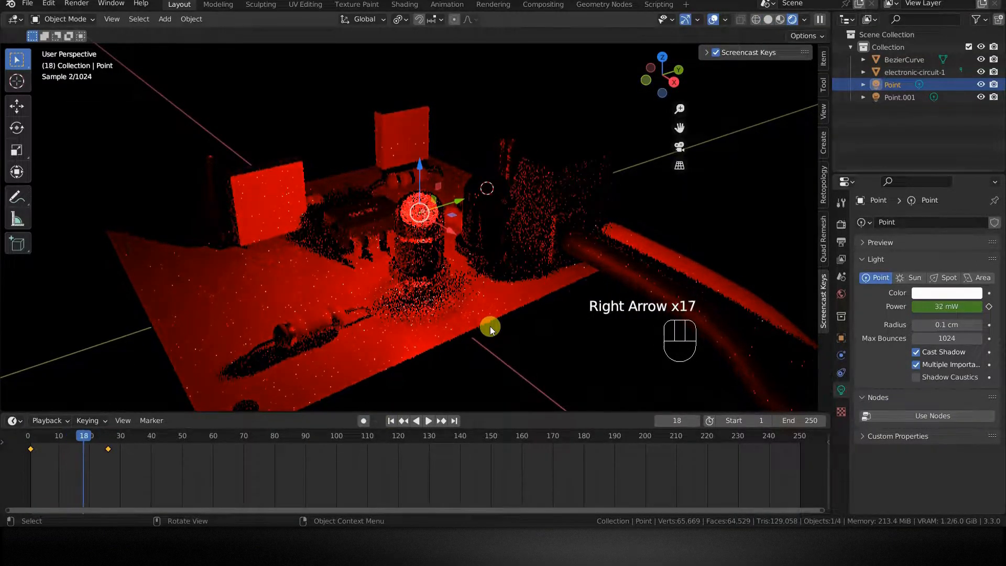
pyautogui.press('Right')
pyautogui.press('Left')
pyautogui.press('Left')
pyautogui.press('Left')
pyautogui.press('Left')
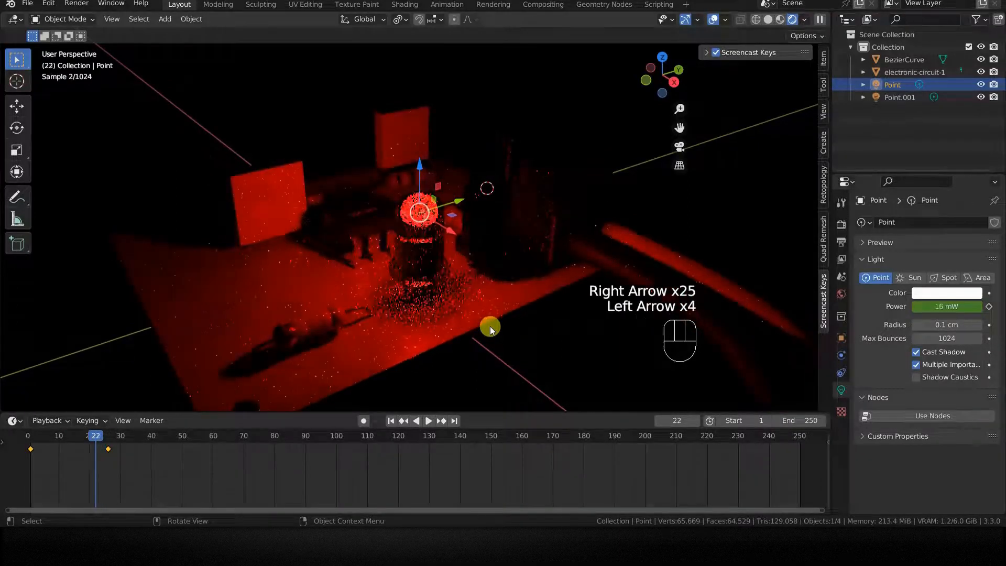
pyautogui.press('Right')
pyautogui.press('Right')
pyautogui.press('Right')
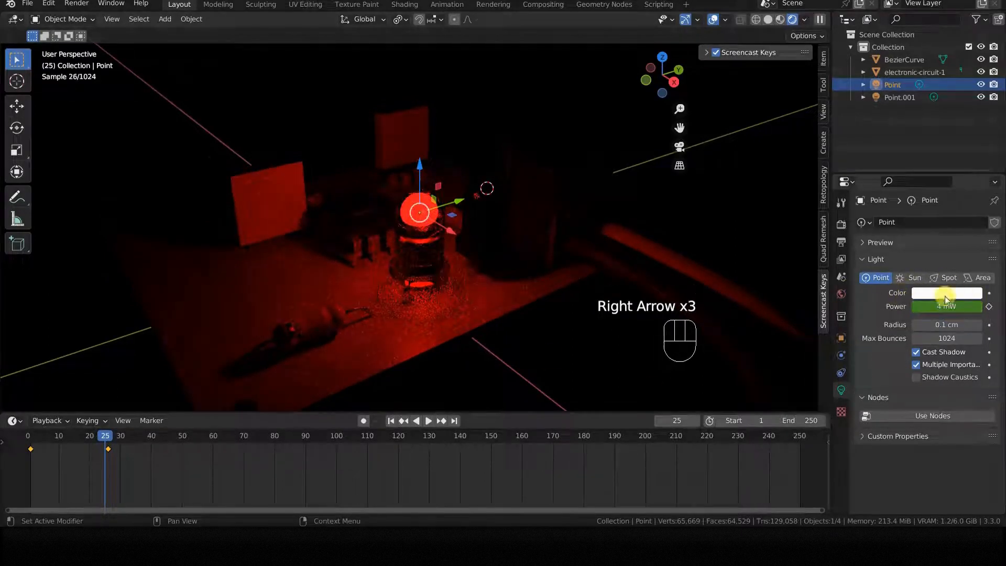
pyautogui.press('z')
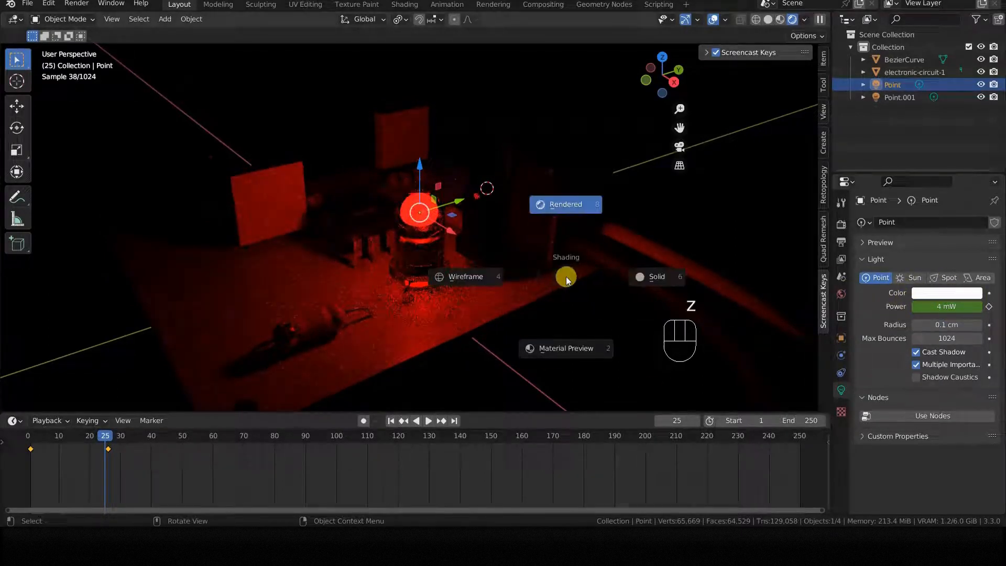
pyautogui.click(649, 278)
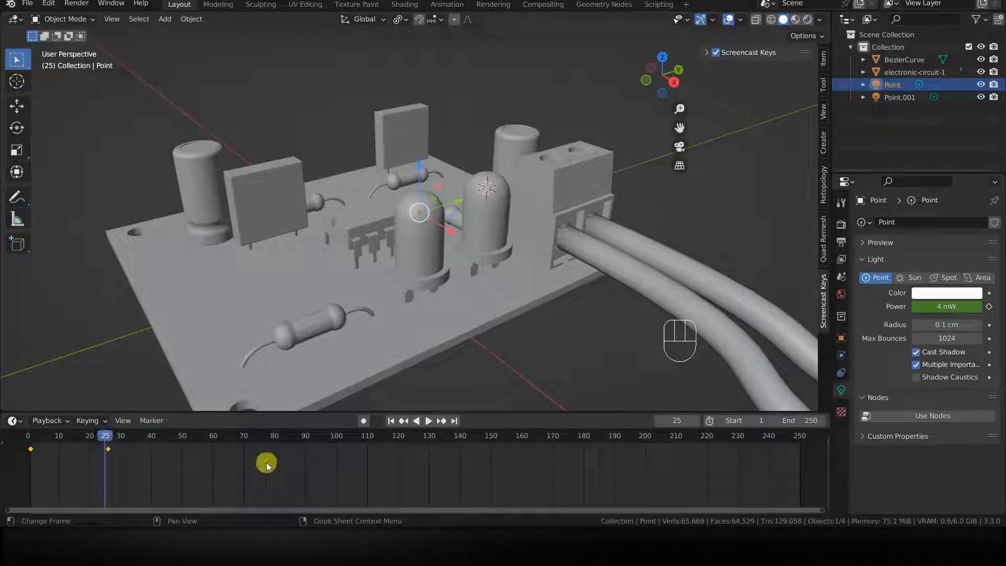
# At frame 25, set the Point light's power to 0.1 W and insert a keyframe for it.
pyautogui.click(926, 307)
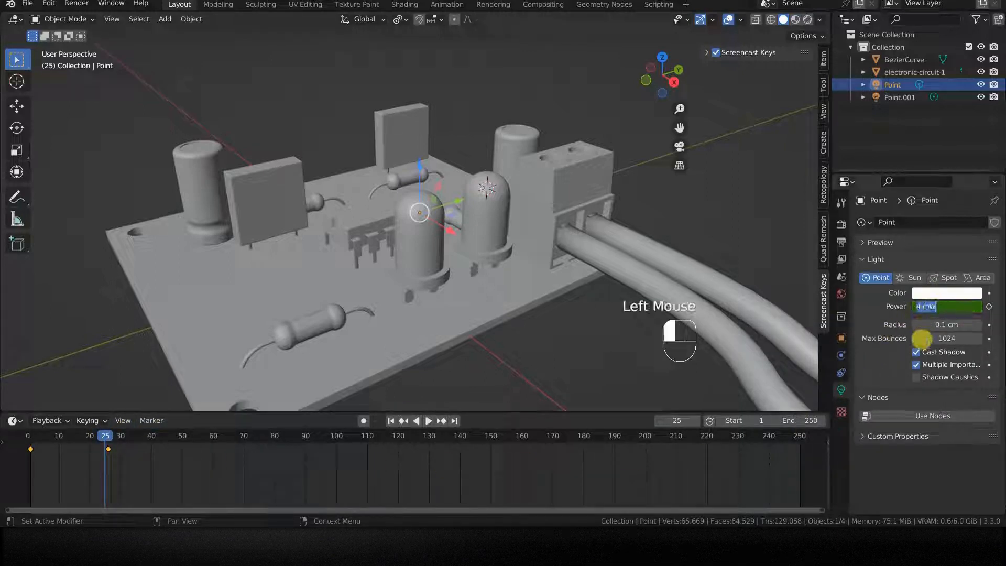
pyautogui.write('0.1')
pyautogui.press('Return')
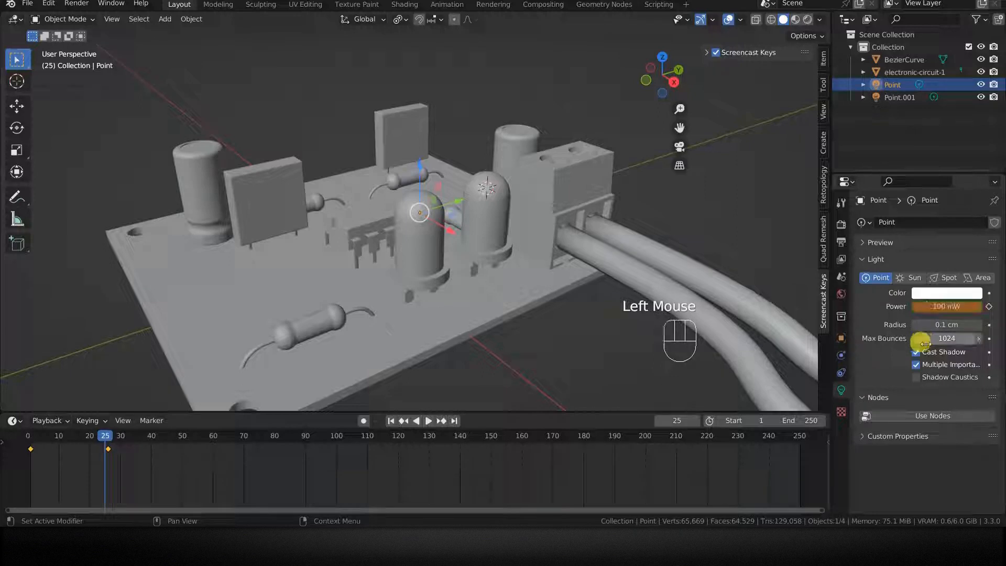
pyautogui.press('i')
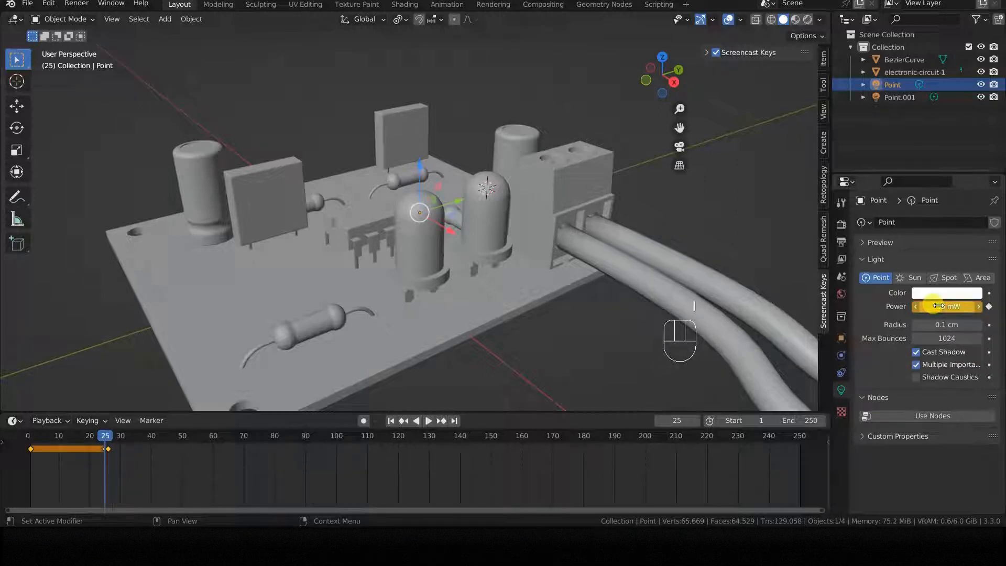
pyautogui.rightClick(929, 306)
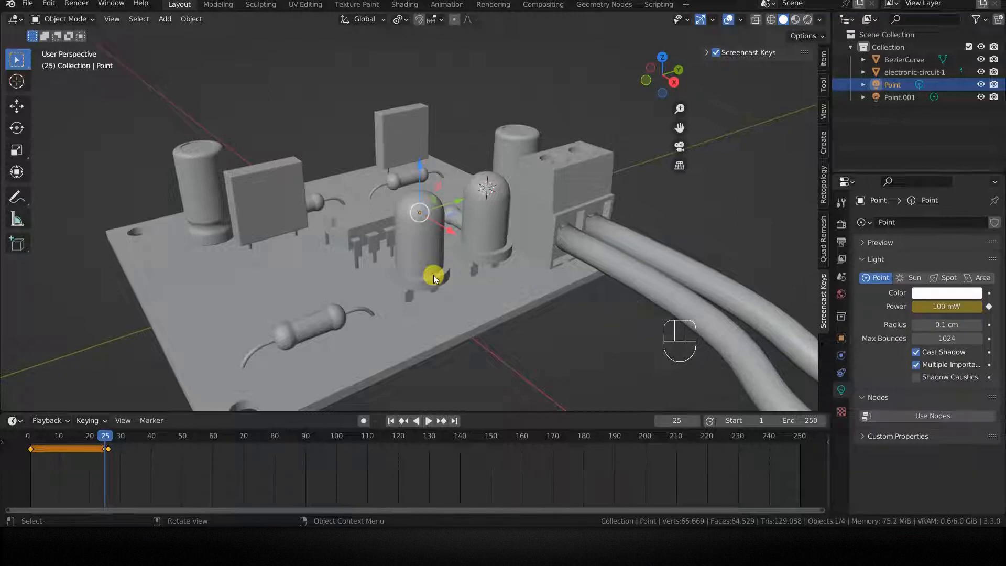
# Advance to frame 50 and keyframe the Point light's power at 0 W.
pyautogui.press('Right')
pyautogui.press('Right')
pyautogui.press('Right')
pyautogui.press('Right')
pyautogui.press('Right')
pyautogui.press('Right')
pyautogui.press('Right')
pyautogui.press('Right')
pyautogui.press('Right')
pyautogui.press('Right')
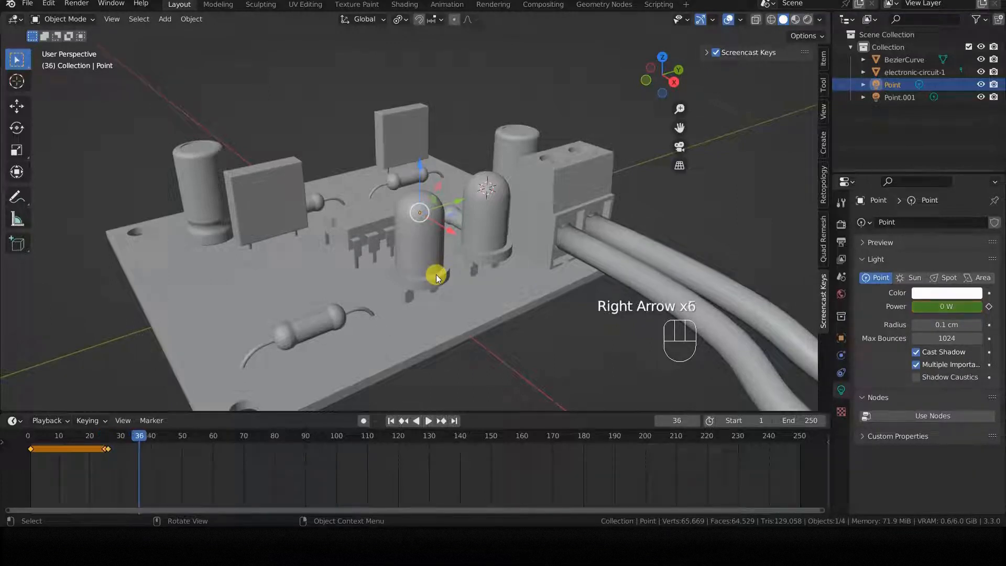
pyautogui.press('Right')
pyautogui.press('Right')
pyautogui.press('Right')
pyautogui.press('Right')
pyautogui.press('Right')
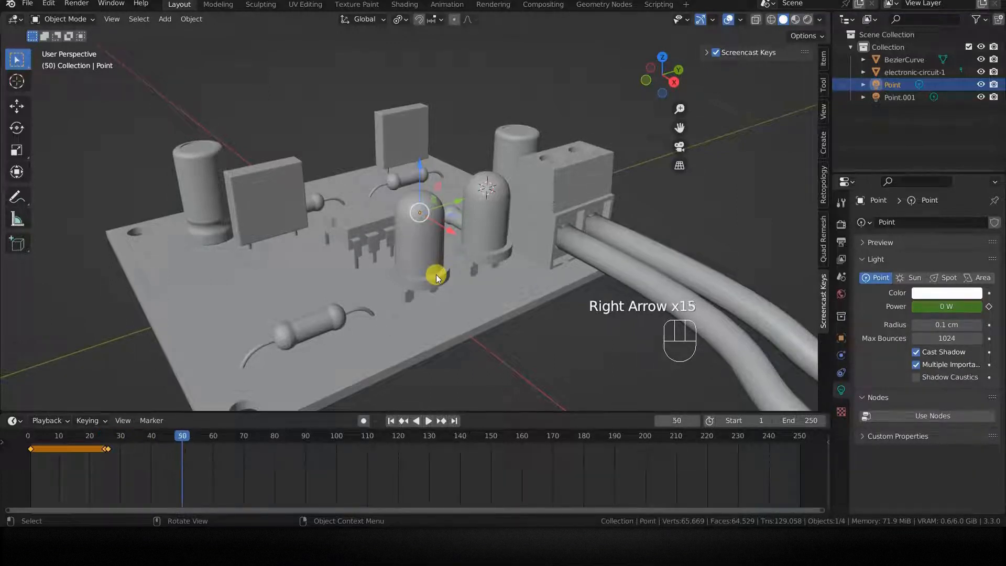
pyautogui.rightClick(936, 307)
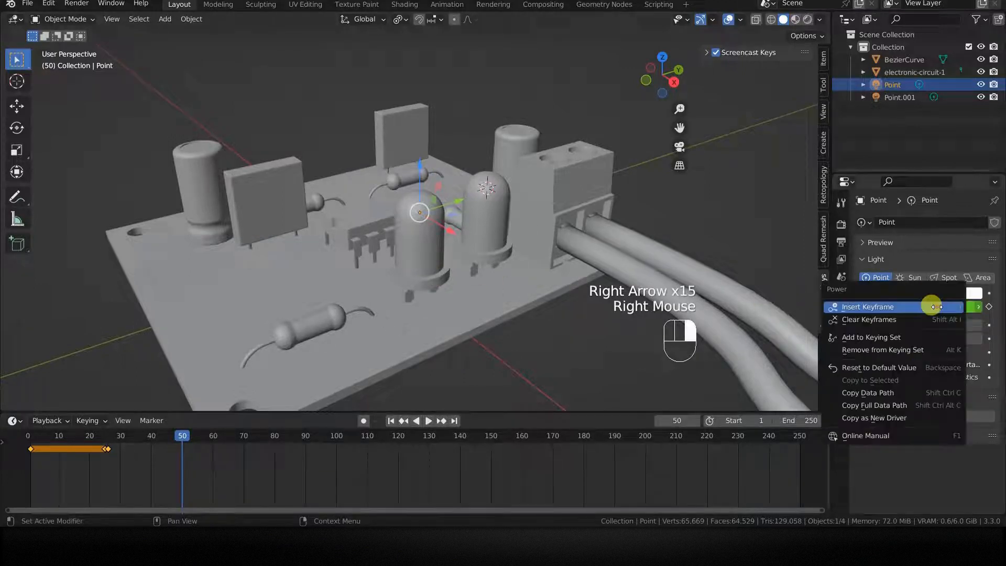
pyautogui.click(870, 307)
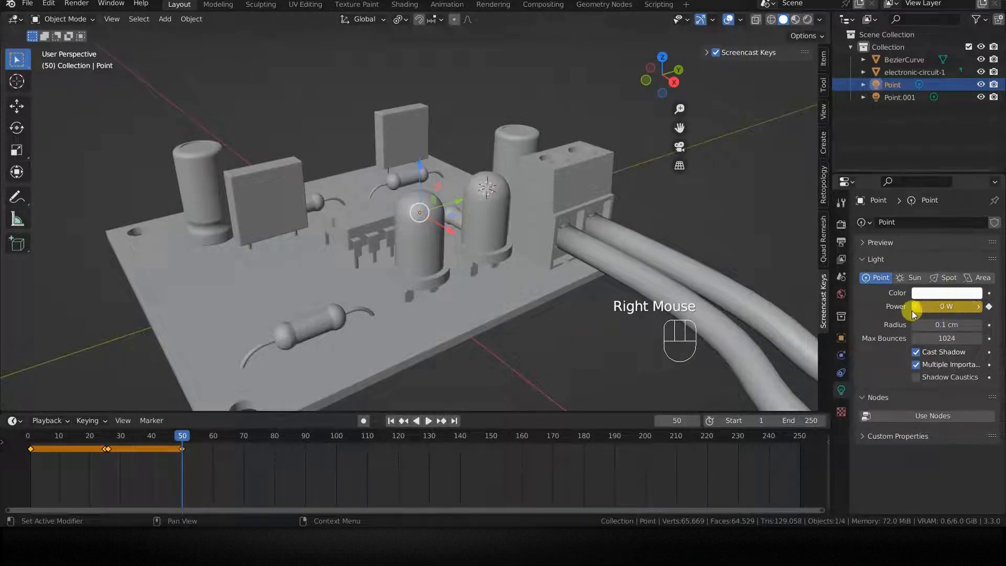
pyautogui.moveTo(184, 435)
pyautogui.mouseDown()
pyautogui.moveTo(31, 433)
pyautogui.moveTo(183, 441)
pyautogui.mouseUp()
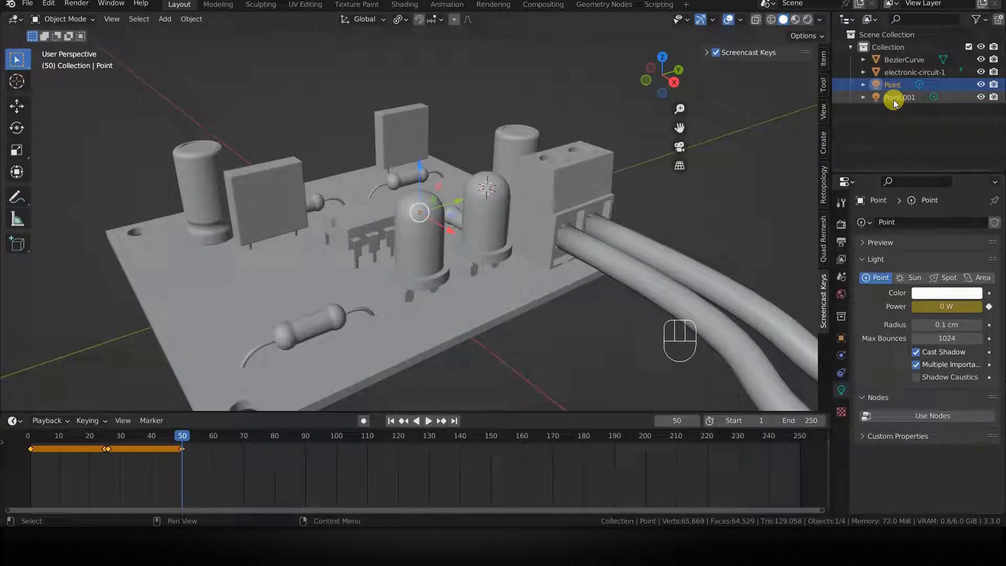
# Preview the Point light's power animation in Rendered shading by scrubbing the timeline up to frame 41, and return to Solid shading.
pyautogui.press('z')
pyautogui.click(567, 214)
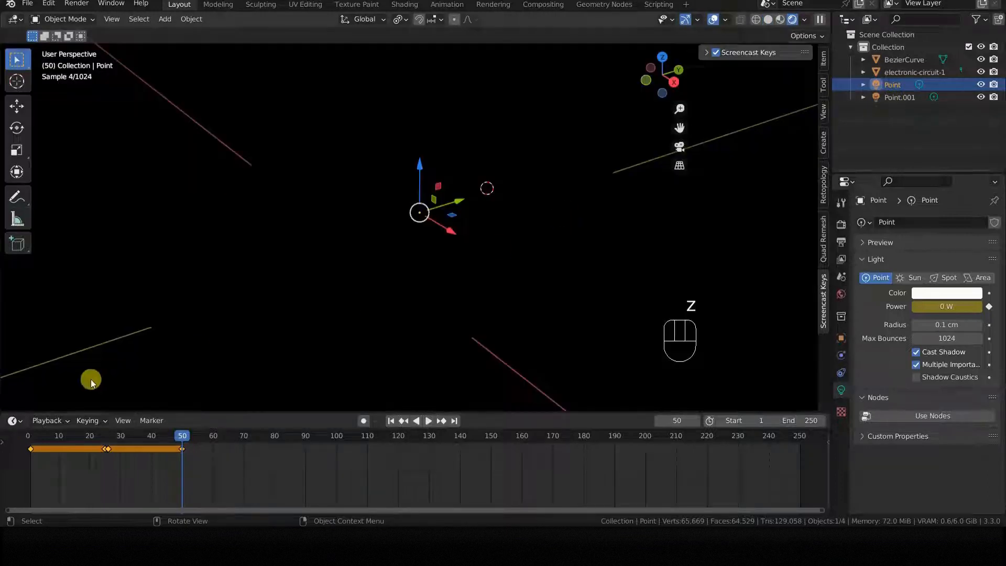
pyautogui.click(83, 439)
pyautogui.moveTo(84, 438); pyautogui.dragTo(153, 436)
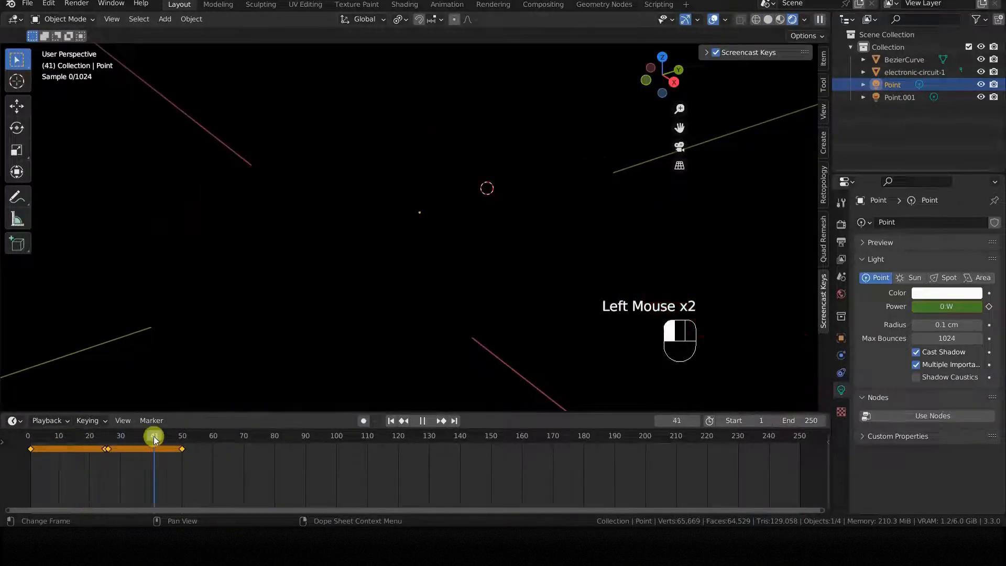
pyautogui.press('z')
pyautogui.click(487, 246)
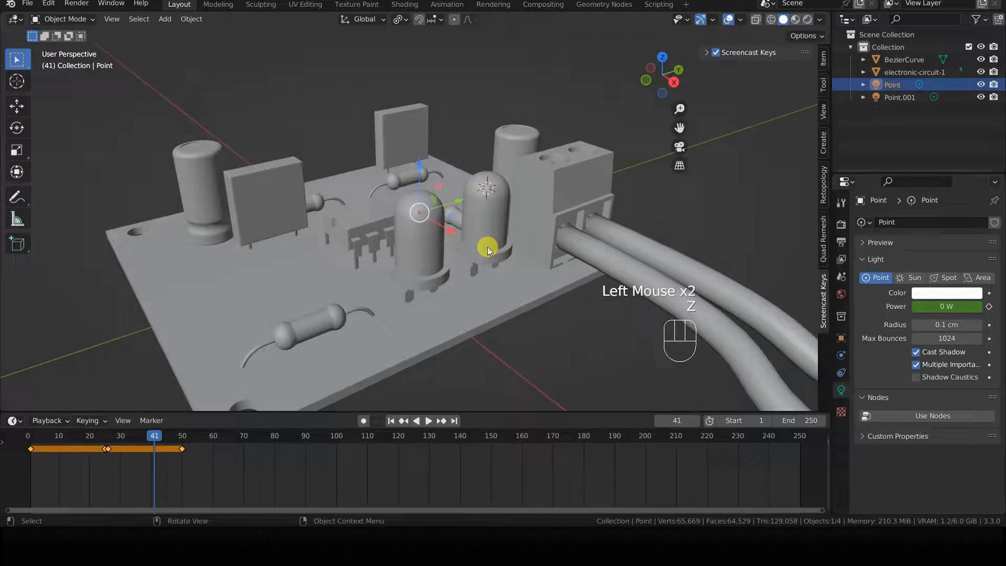
# Select the Point.001 light and, at frame 1, insert a keyframe for its power at 0 W.
pyautogui.click(900, 98)
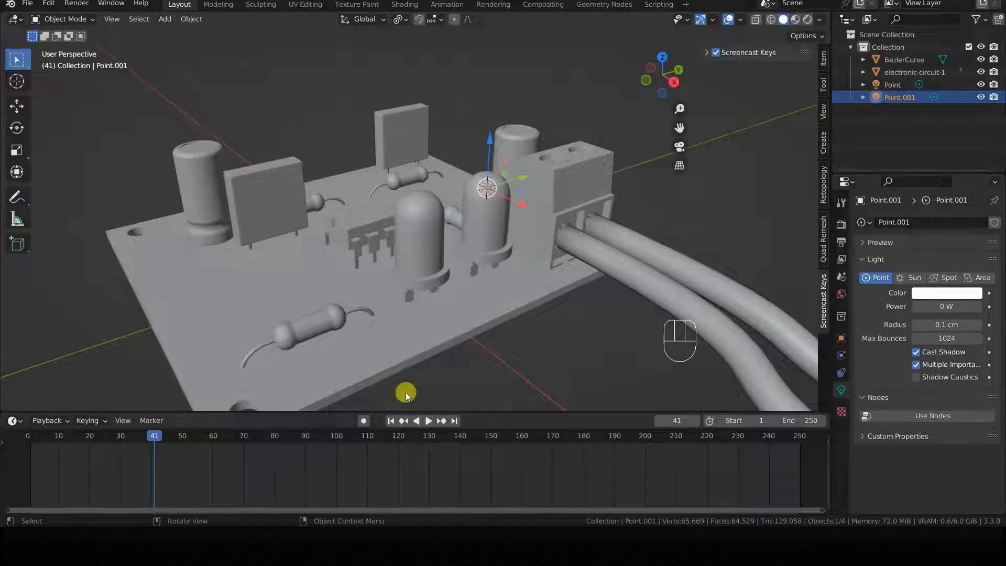
pyautogui.click(392, 421)
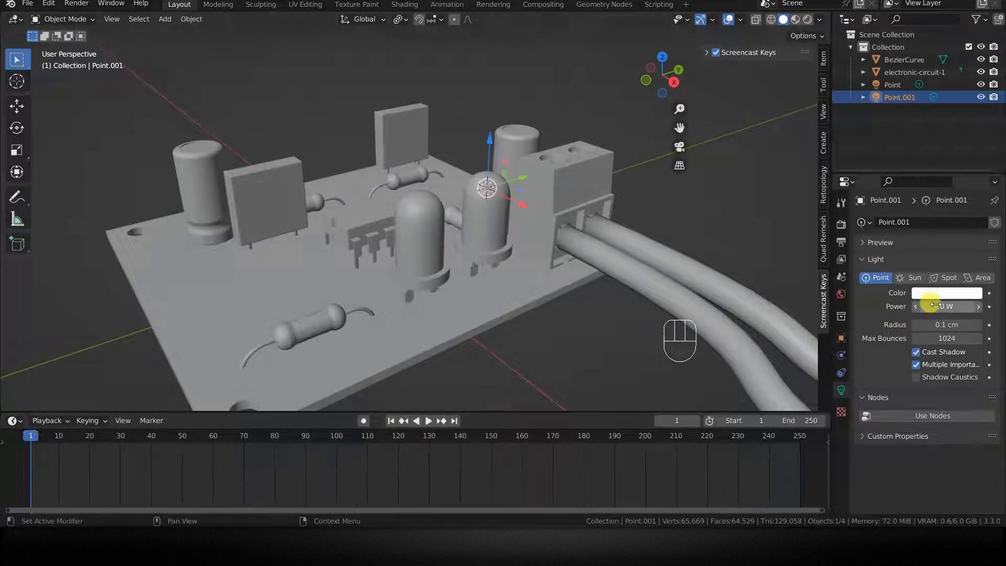
pyautogui.press('i')
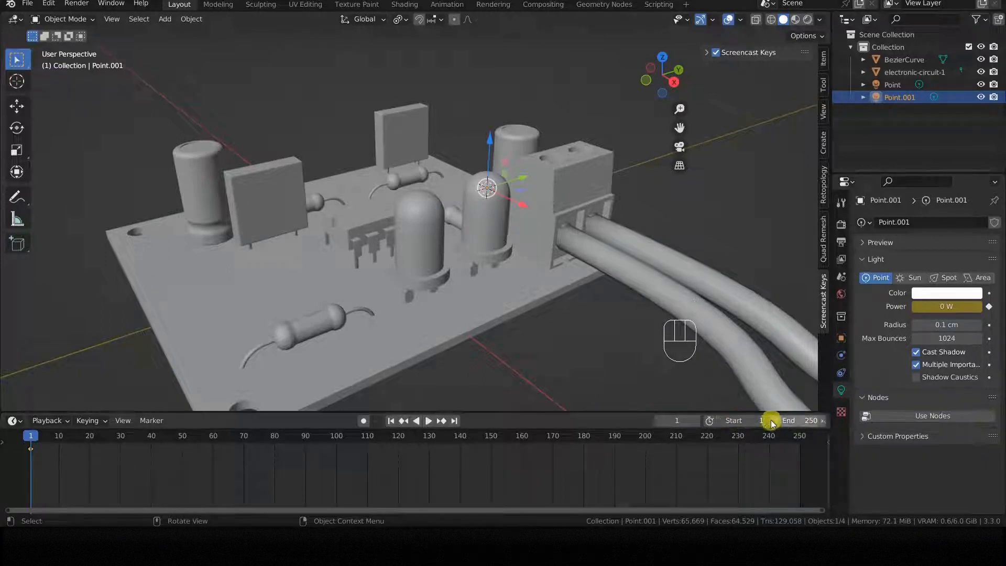
# Go to frame 25 and keyframe the Point.001 light's power at 0 W.
pyautogui.click(671, 420)
pyautogui.write('2')
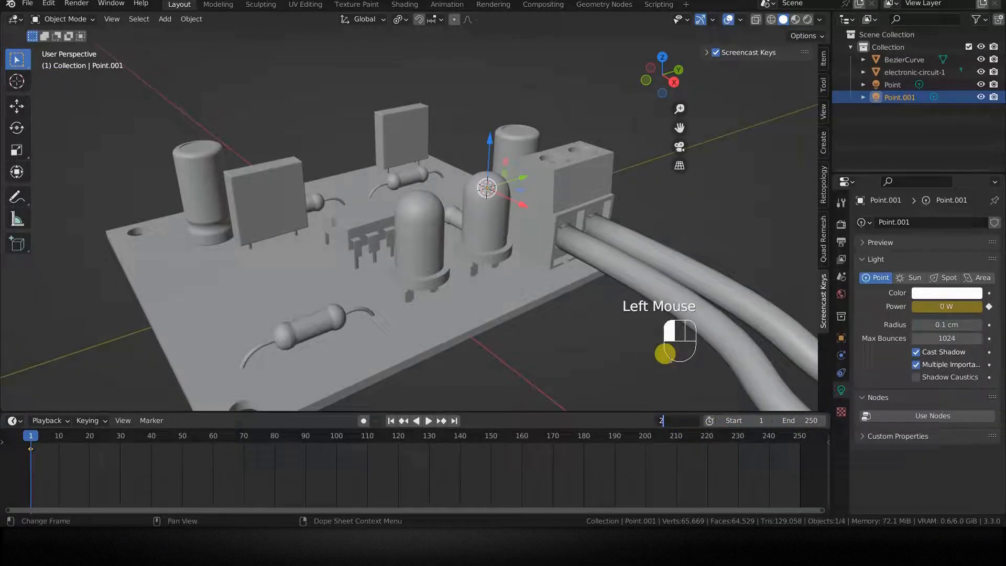
pyautogui.write('5')
pyautogui.click(665, 354)
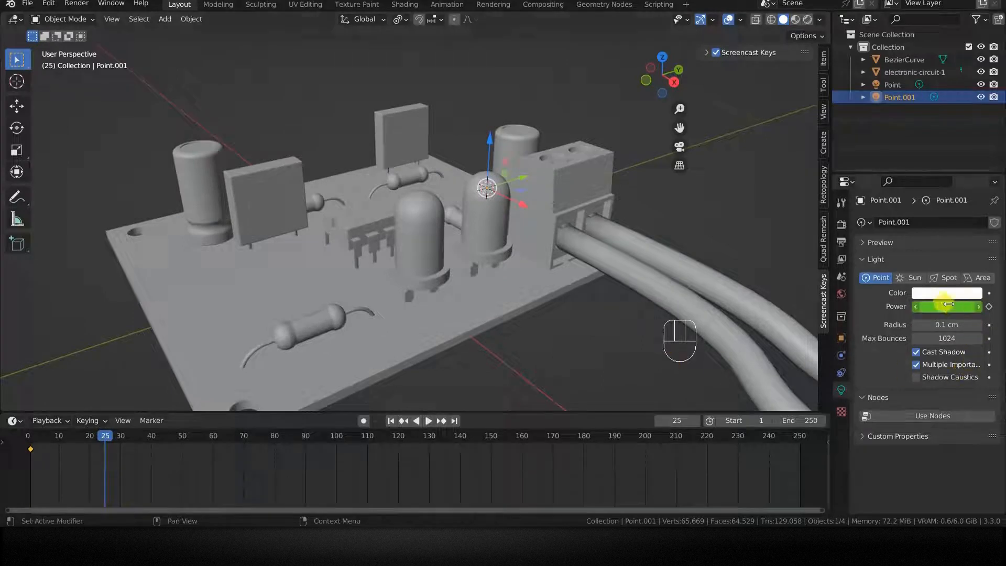
pyautogui.press('i')
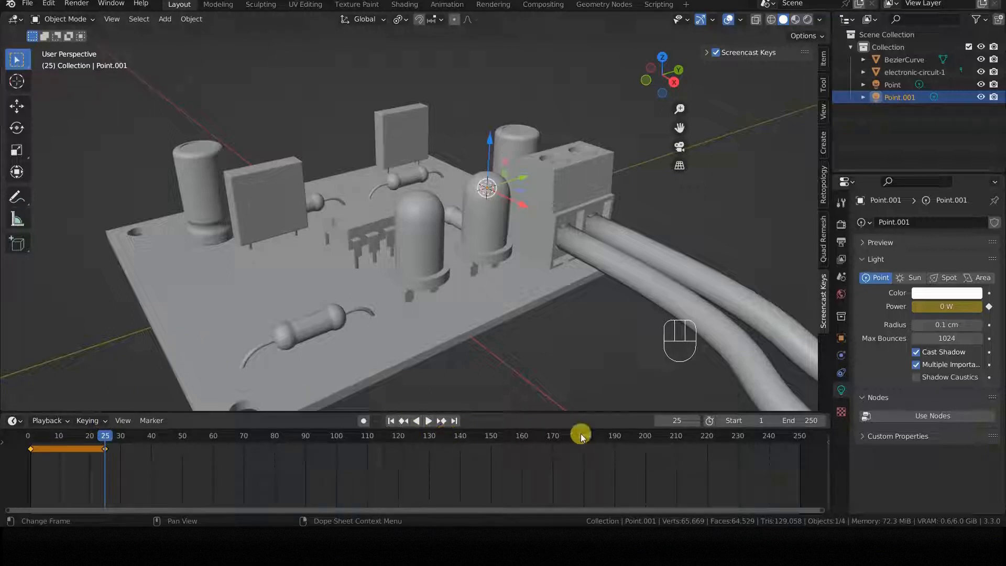
# At frame 26, set the Point.001 light's power to 0.1 W and insert a keyframe for it.
pyautogui.click(697, 421)
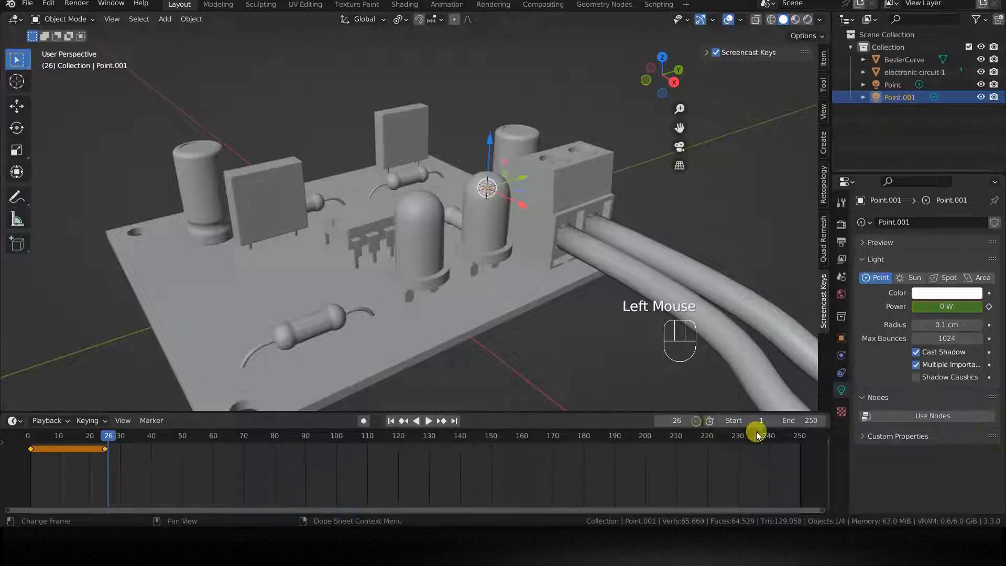
pyautogui.doubleClick(934, 305)
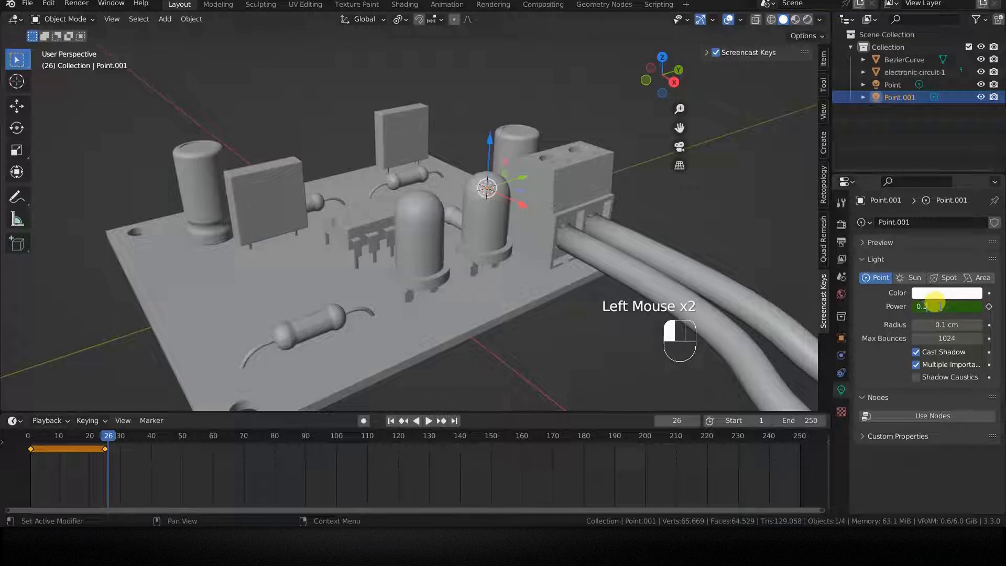
pyautogui.press('Return')
pyautogui.rightClick(935, 305)
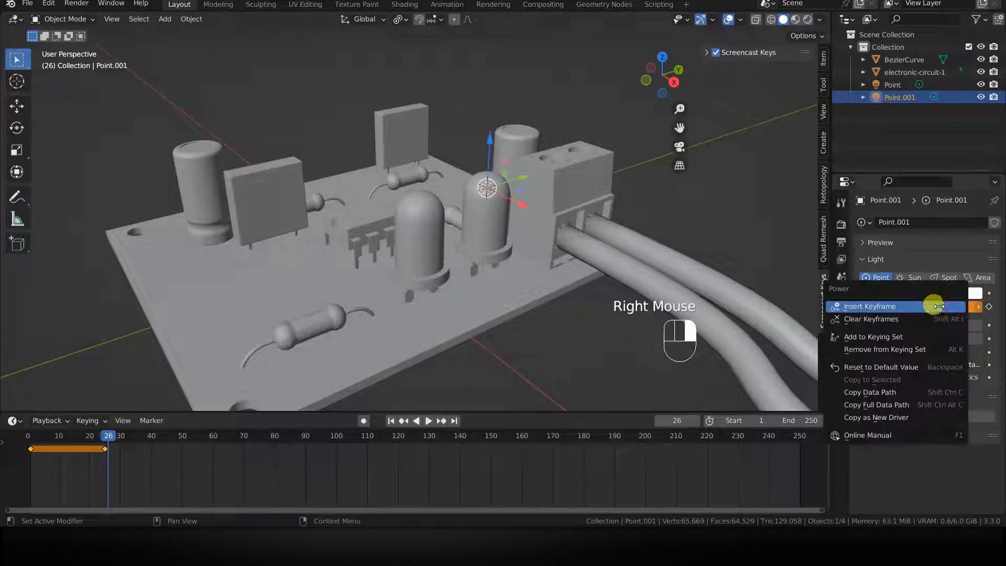
pyautogui.click(925, 307)
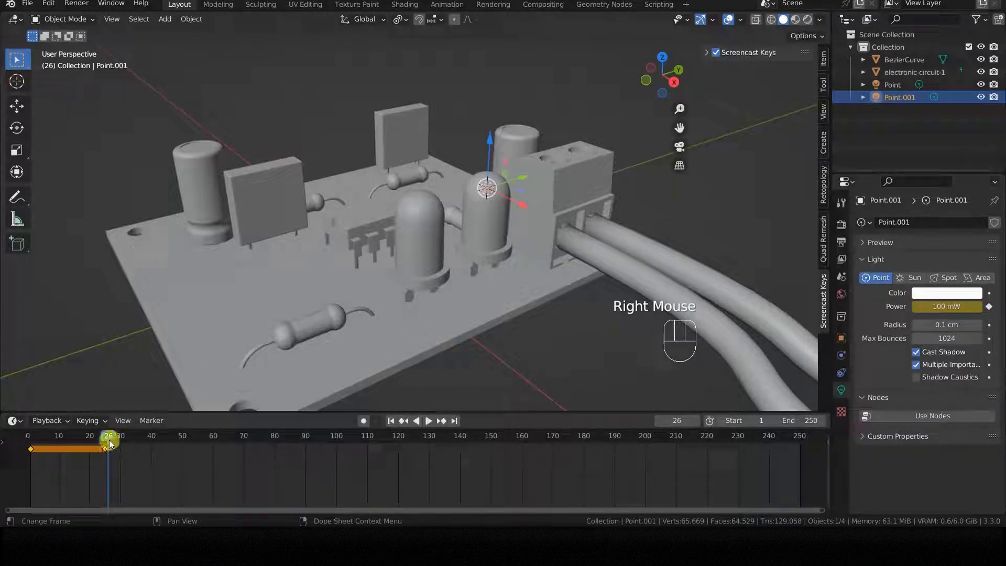
# Go to frame 50 and keyframe the Point.001 light's power at 100 mW.
pyautogui.click(674, 420)
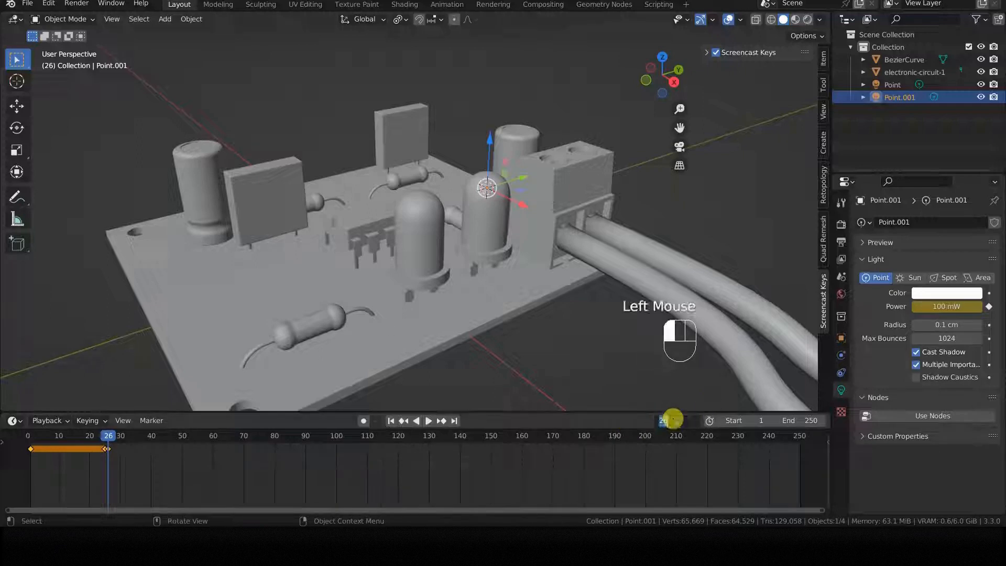
pyautogui.write('50')
pyautogui.press('Return')
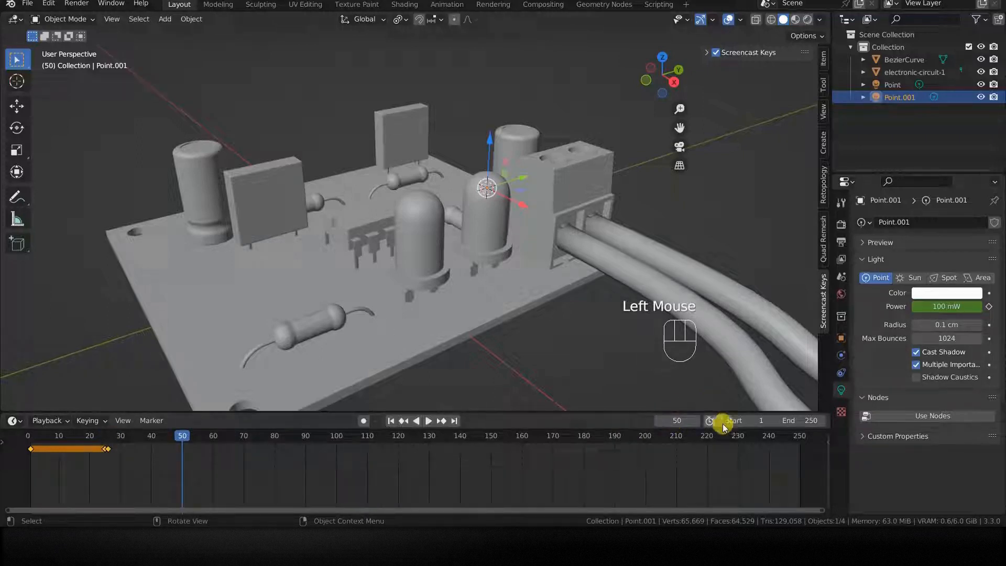
pyautogui.rightClick(941, 307)
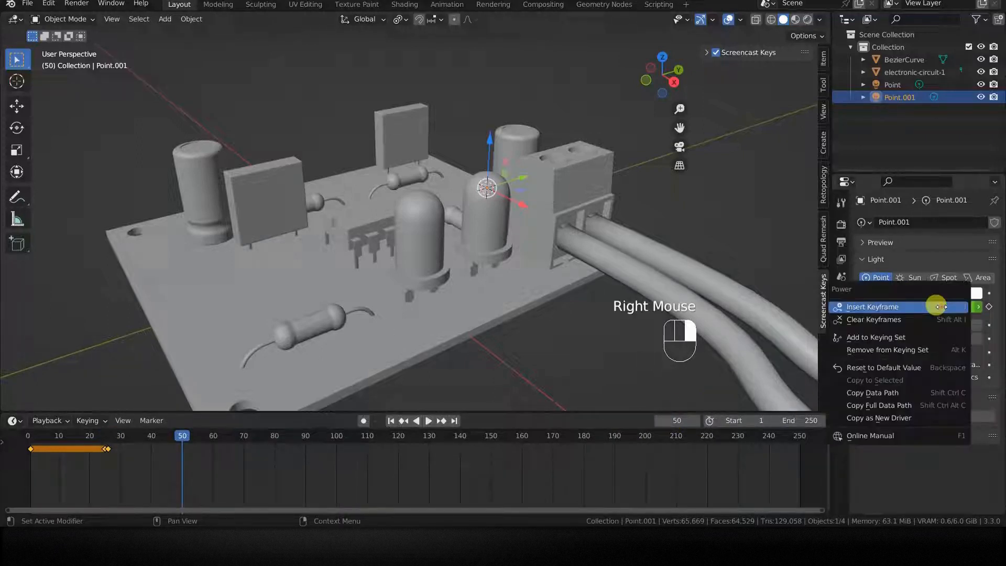
pyautogui.click(929, 306)
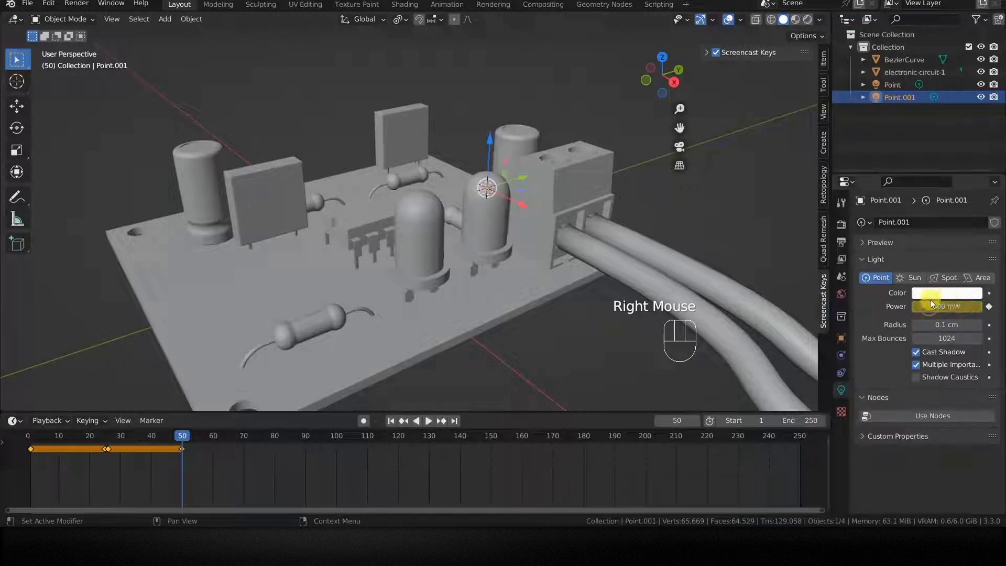
# Preview both lights in Rendered shading from frame 1, stepping back and forth across frames 25 and 26 and past frame 50.
pyautogui.click(391, 422)
pyautogui.press('z')
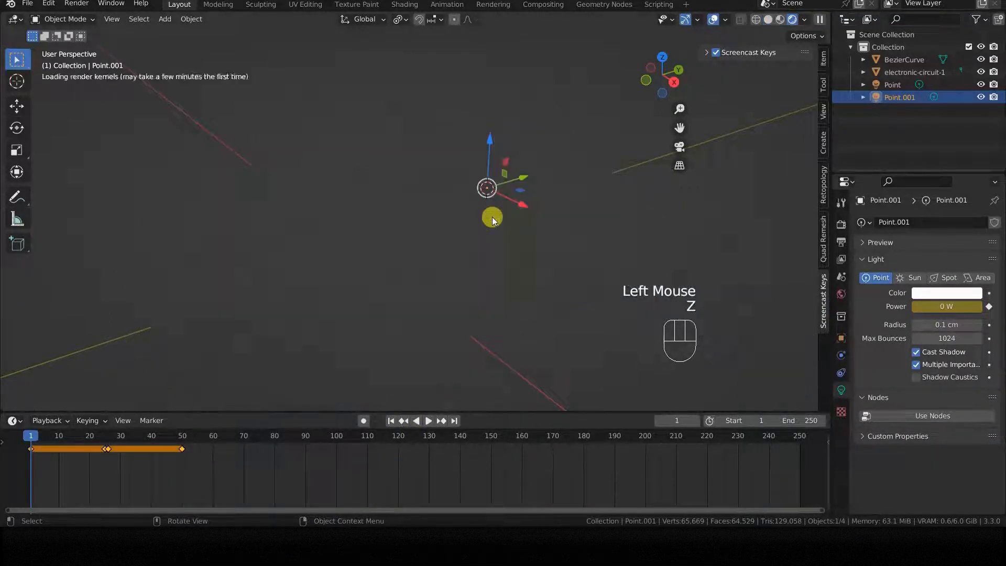
pyautogui.press('Right')
pyautogui.press('Right')
pyautogui.press('Right')
pyautogui.press('Right')
pyautogui.press('Right')
pyautogui.press('Right')
pyautogui.press('Right')
pyautogui.press('Right')
pyautogui.press('Right')
pyautogui.press('Right')
pyautogui.press('Right')
pyautogui.press('Right')
pyautogui.press('Right')
pyautogui.press('Right')
pyautogui.press('Right')
pyautogui.press('Right')
pyautogui.press('Right')
pyautogui.press('Right')
pyautogui.press('Right')
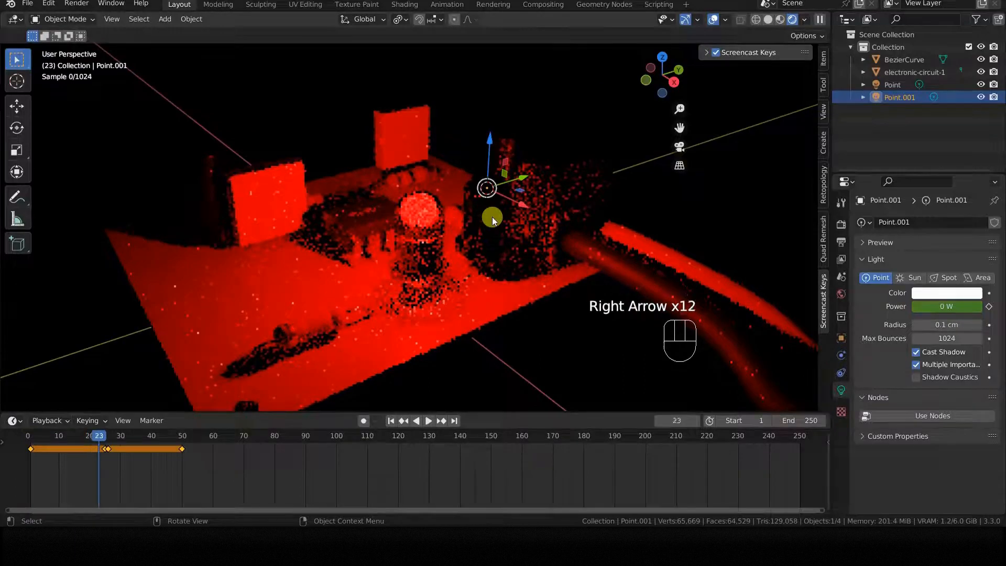
pyautogui.press('Right')
pyautogui.press('Right')
pyautogui.press('Left')
pyautogui.press('Left')
pyautogui.press('Left')
pyautogui.press('Left')
pyautogui.press('Left')
pyautogui.press('Left')
pyautogui.press('Left')
pyautogui.press('Left')
pyautogui.press('Left')
pyautogui.press('Left')
pyautogui.press('Left')
pyautogui.press('Left')
pyautogui.press('Left')
pyautogui.press('Left')
pyautogui.press('Left')
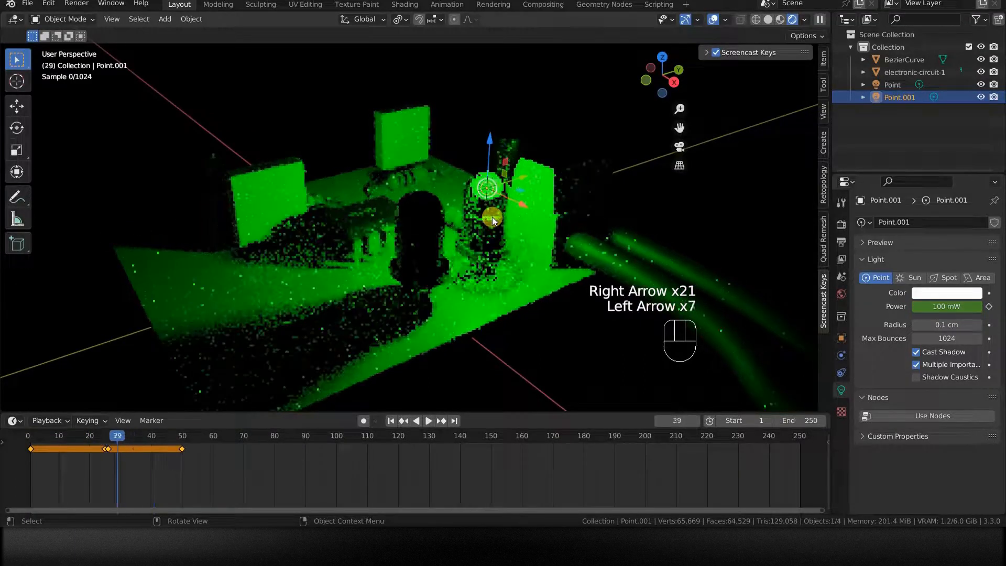
pyautogui.press('Left')
pyautogui.press('Left')
pyautogui.press('Right')
pyautogui.press('Right')
pyautogui.press('Right')
pyautogui.press('Right')
pyautogui.press('Right')
pyautogui.press('Right')
pyautogui.press('Right')
pyautogui.press('Right')
pyautogui.press('Right')
pyautogui.press('Right')
pyautogui.press('Right')
pyautogui.press('Right')
pyautogui.press('Right')
pyautogui.press('Right')
pyautogui.press('Right')
pyautogui.press('Right')
pyautogui.press('Right')
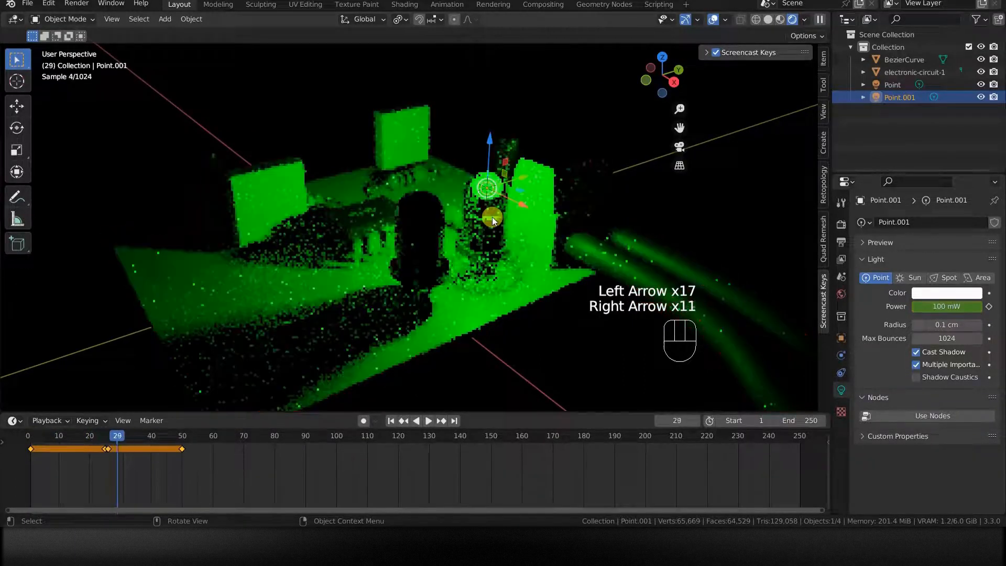
pyautogui.press('Left')
pyautogui.press('Left')
pyautogui.press('Left')
pyautogui.press('Left')
pyautogui.press('Left')
pyautogui.press('Left')
pyautogui.press('Left')
pyautogui.press('Left')
pyautogui.press('Left')
pyautogui.press('Left')
pyautogui.press('Left')
pyautogui.press('Left')
pyautogui.press('Left')
pyautogui.press('Left')
pyautogui.press('Left')
pyautogui.press('Left')
pyautogui.press('Left')
pyautogui.press('Left')
pyautogui.press('Left')
pyautogui.press('Left')
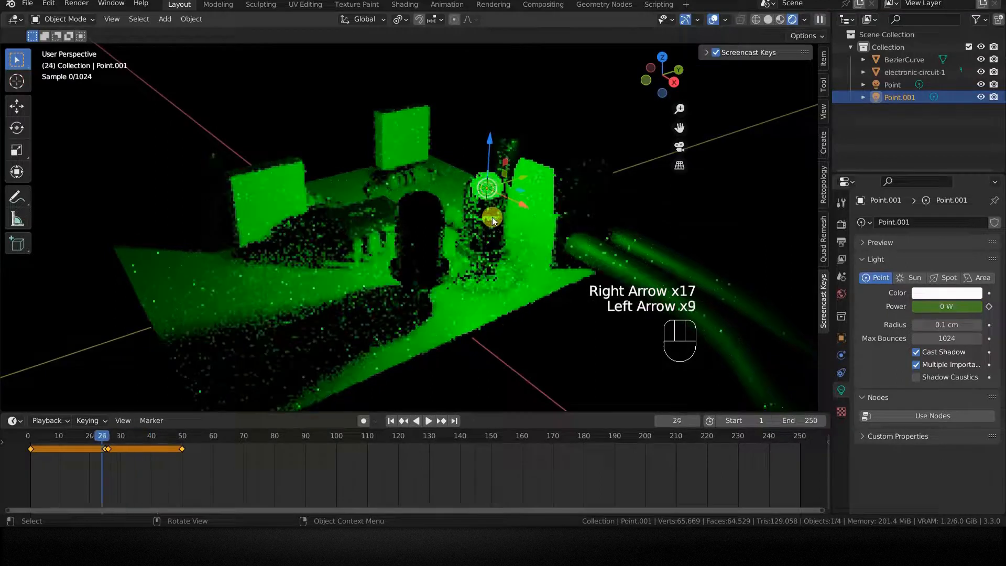
pyautogui.press('Left')
pyautogui.press('Left')
pyautogui.press('Left')
pyautogui.press('Right')
pyautogui.press('Right')
pyautogui.press('Right')
pyautogui.press('Right')
pyautogui.press('Right')
pyautogui.press('Right')
pyautogui.press('Right')
pyautogui.press('Right')
pyautogui.press('Right')
pyautogui.press('Right')
pyautogui.press('Right')
pyautogui.press('Right')
pyautogui.press('Right')
pyautogui.press('Right')
pyautogui.press('Right')
pyautogui.press('Right')
pyautogui.press('Right')
pyautogui.press('Right')
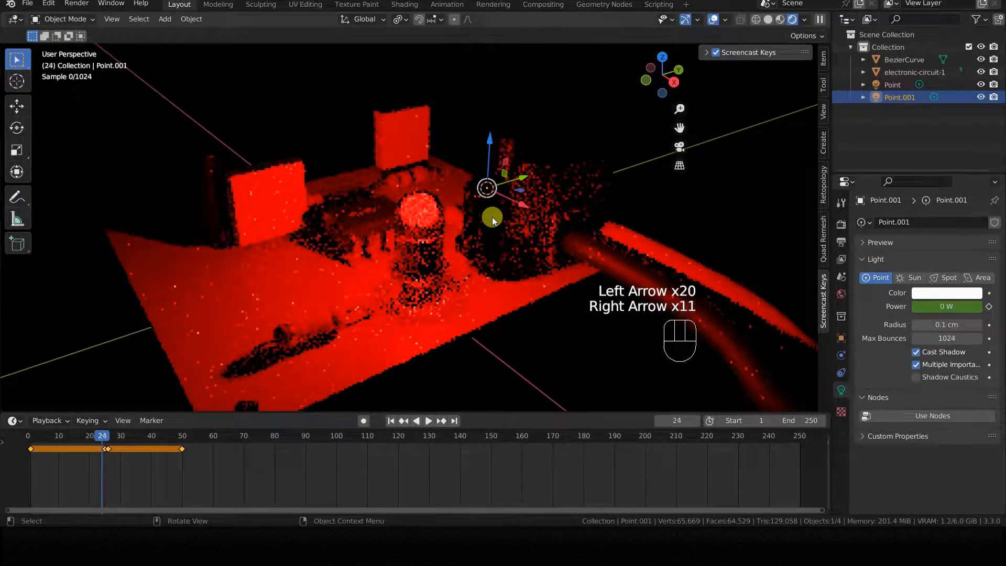
pyautogui.press('Right')
pyautogui.press('Right')
pyautogui.press('Right')
pyautogui.press('Right')
pyautogui.press('Right')
pyautogui.press('Right')
pyautogui.press('Right')
pyautogui.press('Right')
pyautogui.press('Right')
pyautogui.press('Right')
pyautogui.press('Right')
pyautogui.press('Right')
pyautogui.press('Right')
pyautogui.press('Right')
pyautogui.press('Right')
pyautogui.press('Right')
pyautogui.press('Right')
pyautogui.press('Right')
pyautogui.press('Right')
pyautogui.press('Right')
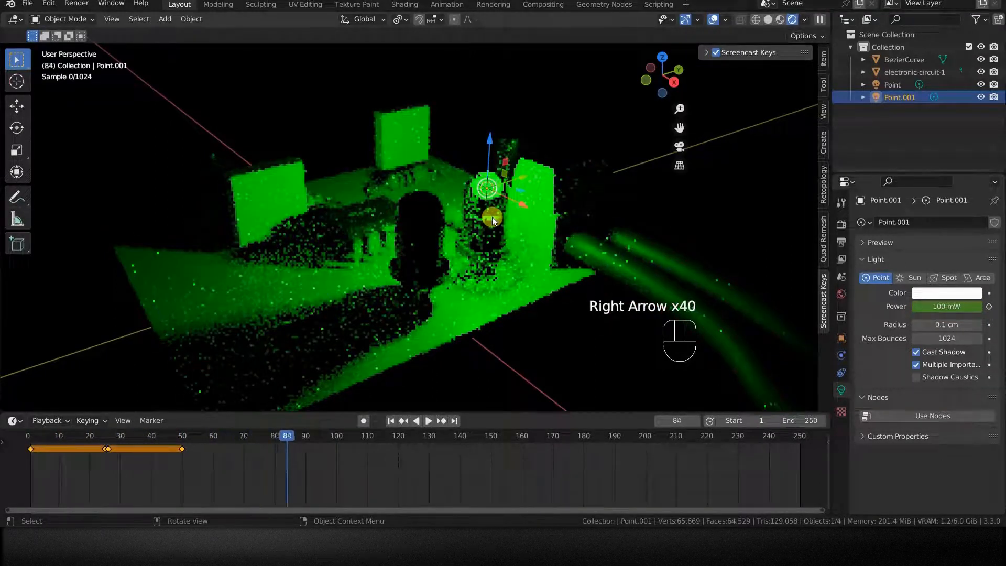
pyautogui.press('Right')
pyautogui.press('Right')
pyautogui.press('Left')
pyautogui.press('Left')
pyautogui.press('Left')
pyautogui.press('Left')
pyautogui.press('Left')
pyautogui.press('Left')
pyautogui.press('Left')
pyautogui.press('Left')
pyautogui.press('Left')
pyautogui.press('Left')
pyautogui.press('Left')
pyautogui.press('Left')
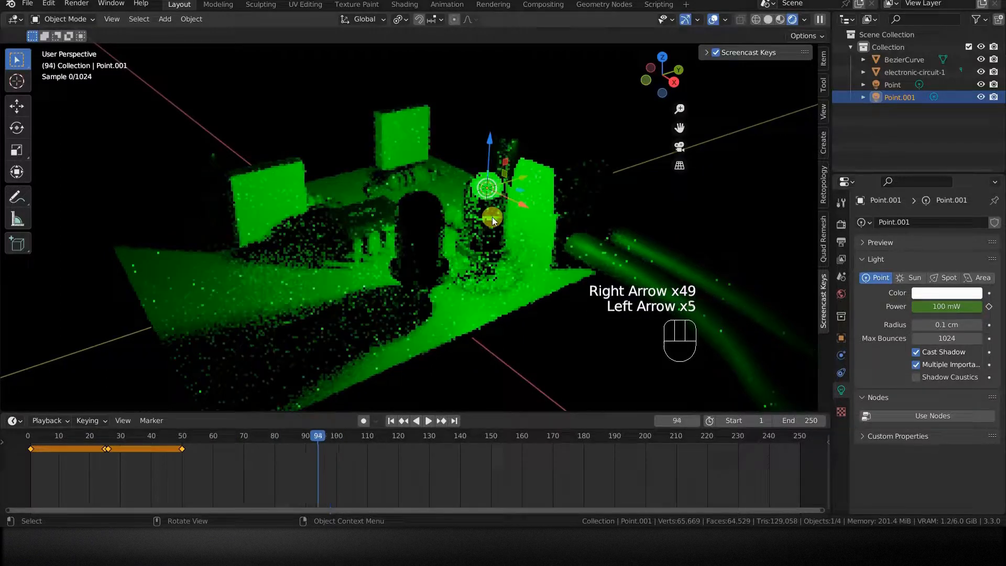
# Step the timeline back before frame 50 and forward past it to check which light is on in the rendered view.
pyautogui.press('Left')
pyautogui.press('Left')
pyautogui.press('Left')
pyautogui.press('Left')
pyautogui.press('Left')
pyautogui.press('Left')
pyautogui.press('Left')
pyautogui.press('Left')
pyautogui.press('Left')
pyautogui.press('Left')
pyautogui.press('Left')
pyautogui.press('Left')
pyautogui.press('Left')
pyautogui.press('Left')
pyautogui.press('Left')
pyautogui.press('Left')
pyautogui.press('Left')
pyautogui.press('Left')
pyautogui.press('Left')
pyautogui.press('Left')
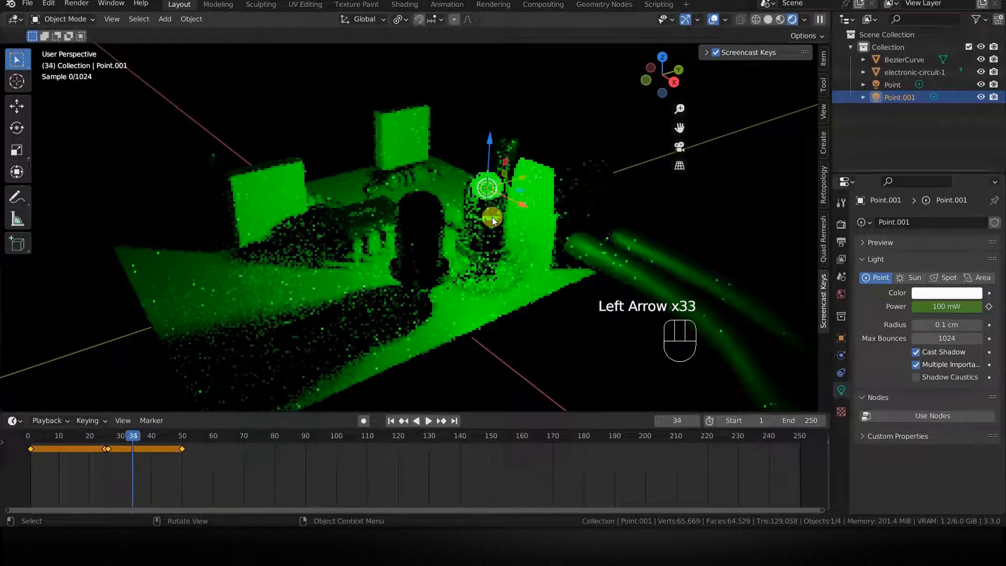
pyautogui.press('Right')
pyautogui.press('Right')
pyautogui.press('Right')
pyautogui.press('Right')
pyautogui.press('Right')
pyautogui.press('Right')
pyautogui.press('Right')
pyautogui.press('Right')
pyautogui.press('Right')
pyautogui.press('Right')
pyautogui.press('Right')
pyautogui.press('Right')
pyautogui.press('Right')
pyautogui.press('Right')
pyautogui.press('Right')
pyautogui.press('Right')
pyautogui.press('Right')
pyautogui.press('Right')
pyautogui.press('Right')
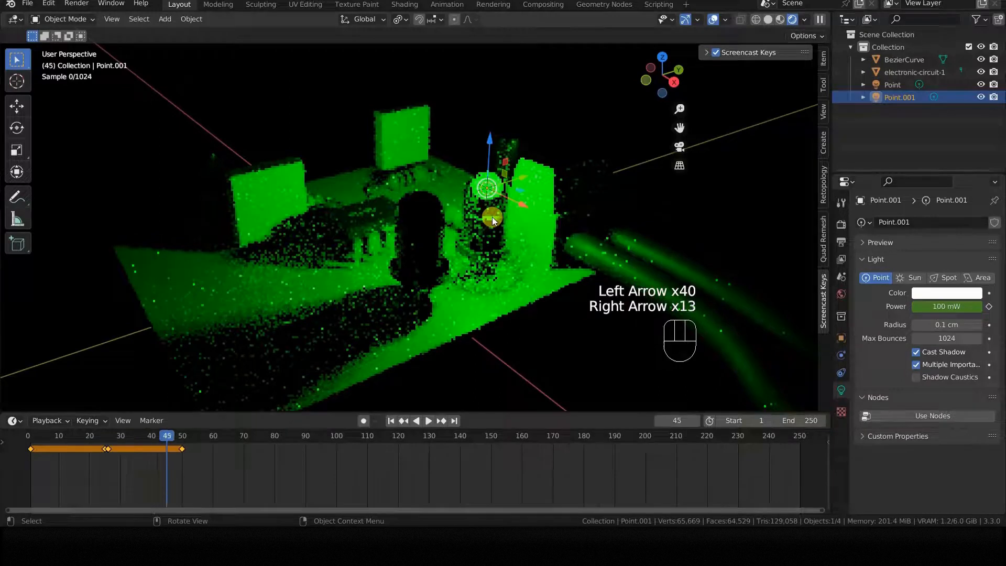
# Switch the viewport to Solid shading and return the timeline to frame 1.
pyautogui.press('z')
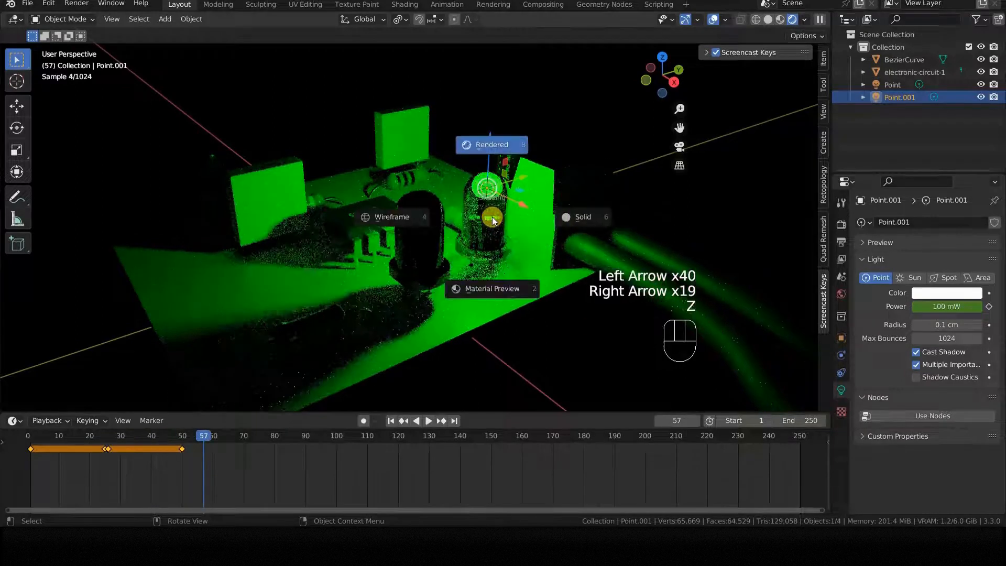
pyautogui.click(580, 219)
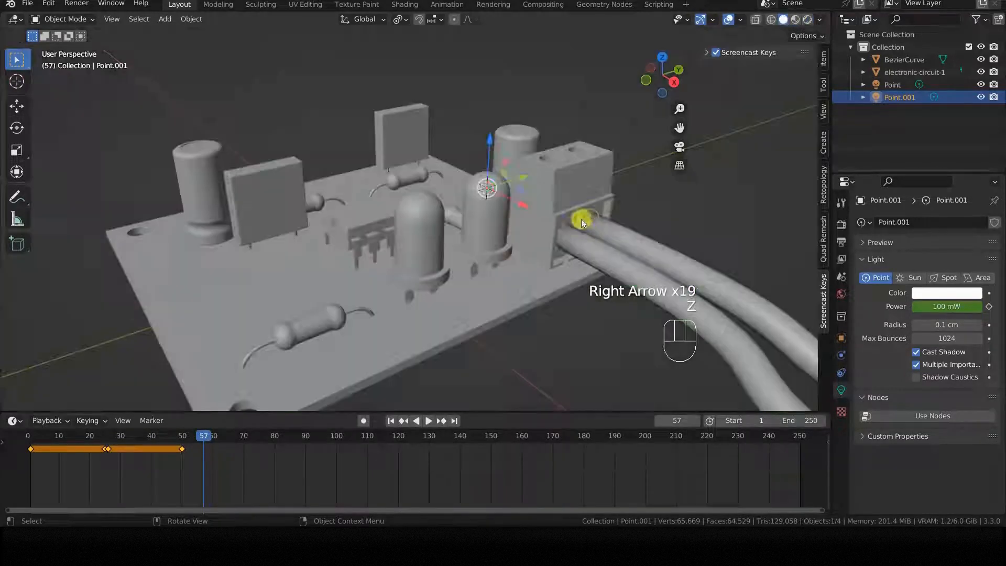
pyautogui.click(392, 421)
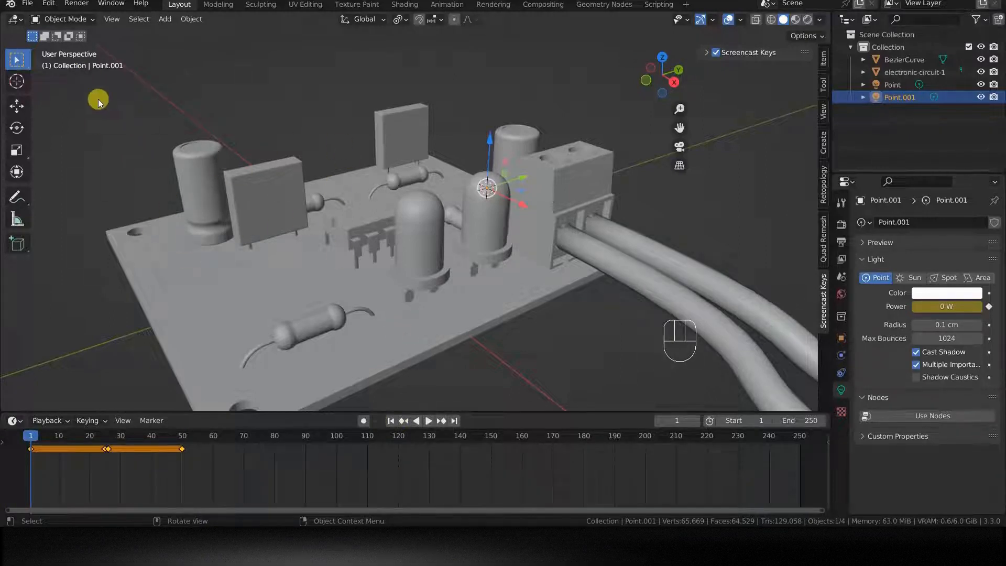
# Replace the 3D viewport with the Graph Editor and bring up the Point light's Power curve channel.
pyautogui.click(21, 19)
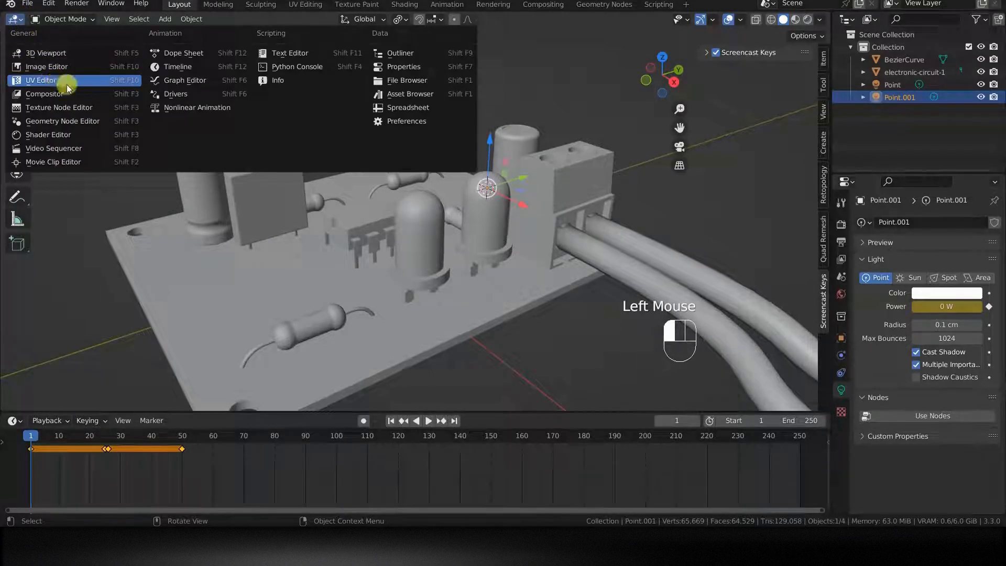
pyautogui.click(202, 84)
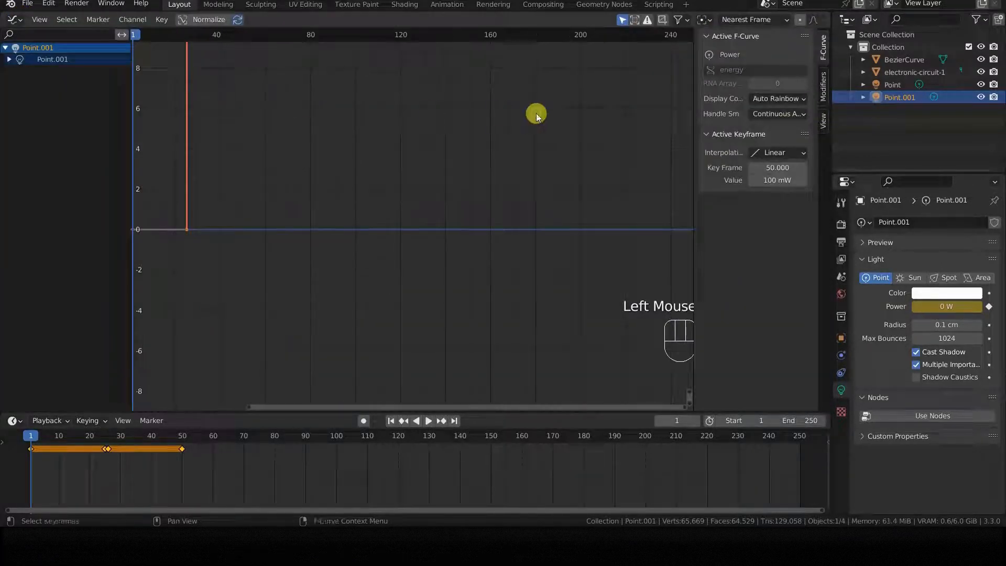
pyautogui.click(891, 85)
pyautogui.keyDown('ctrl'); pyautogui.moveTo(439, 186); pyautogui.dragTo(398, 288, button='middle'); pyautogui.keyUp('ctrl')
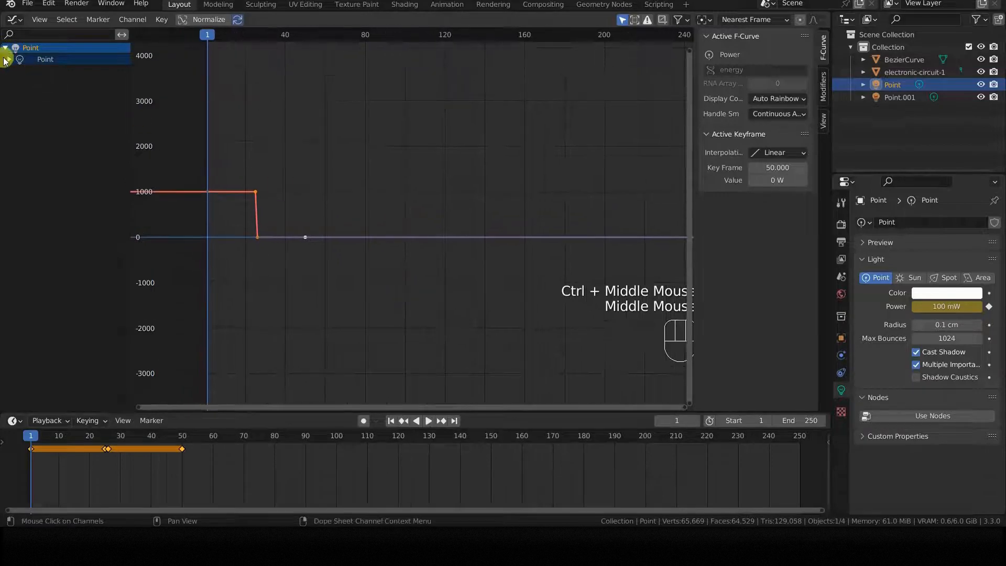
pyautogui.click(9, 59)
pyautogui.doubleClick(42, 75)
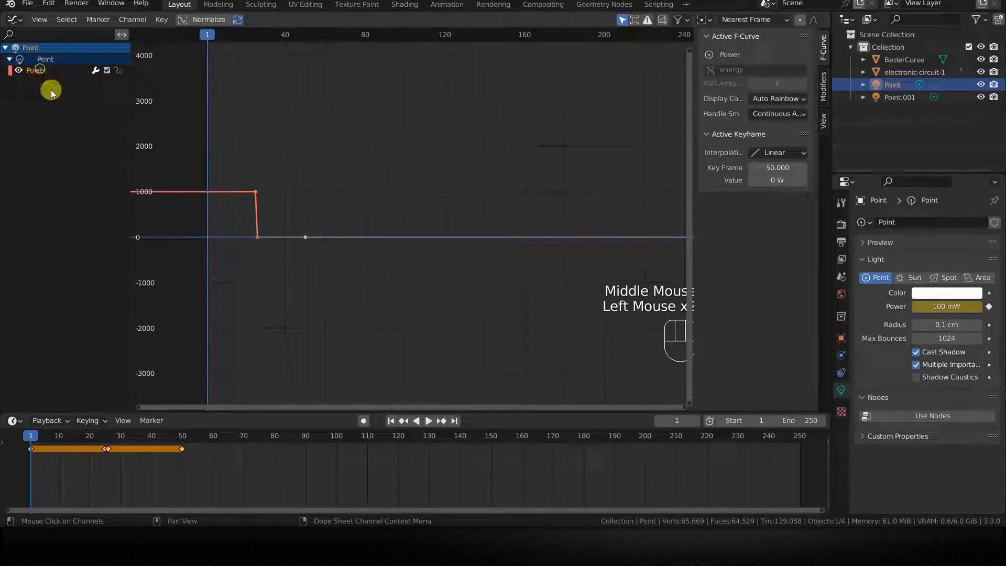
pyautogui.keyDown('ctrl'); pyautogui.moveTo(318, 243); pyautogui.dragTo(353, 258, button='middle'); pyautogui.keyUp('ctrl')
pyautogui.keyDown('ctrl'); pyautogui.moveTo(451, 276); pyautogui.dragTo(429, 254, button='middle'); pyautogui.keyUp('ctrl')
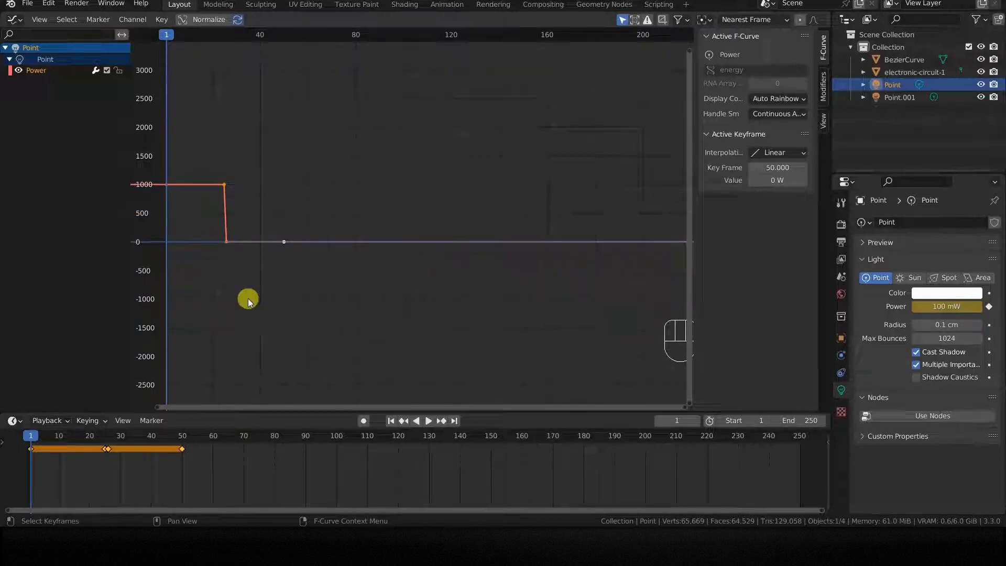
pyautogui.click(58, 73)
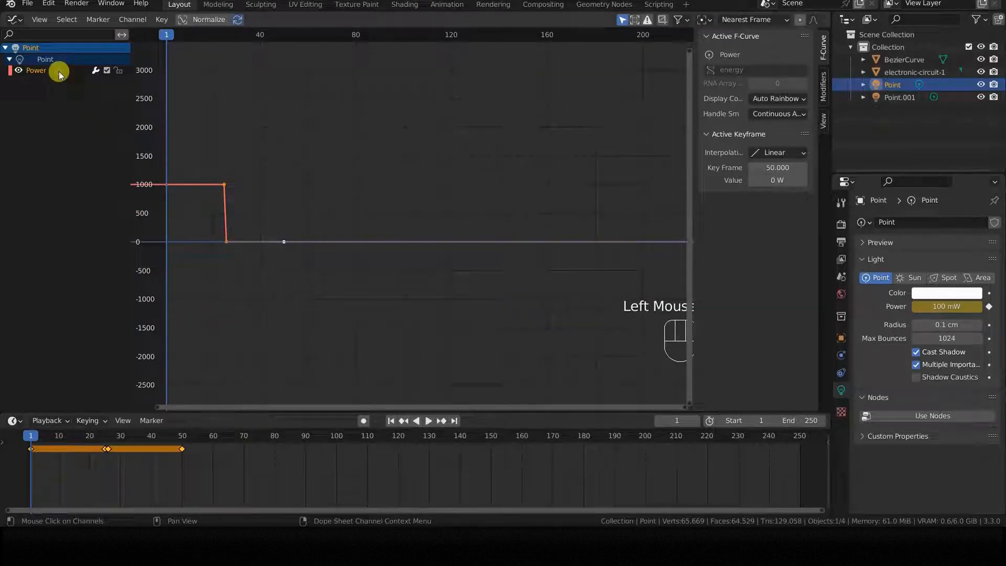
# Select all keyframes of the Point light's Power curve.
pyautogui.click(319, 196)
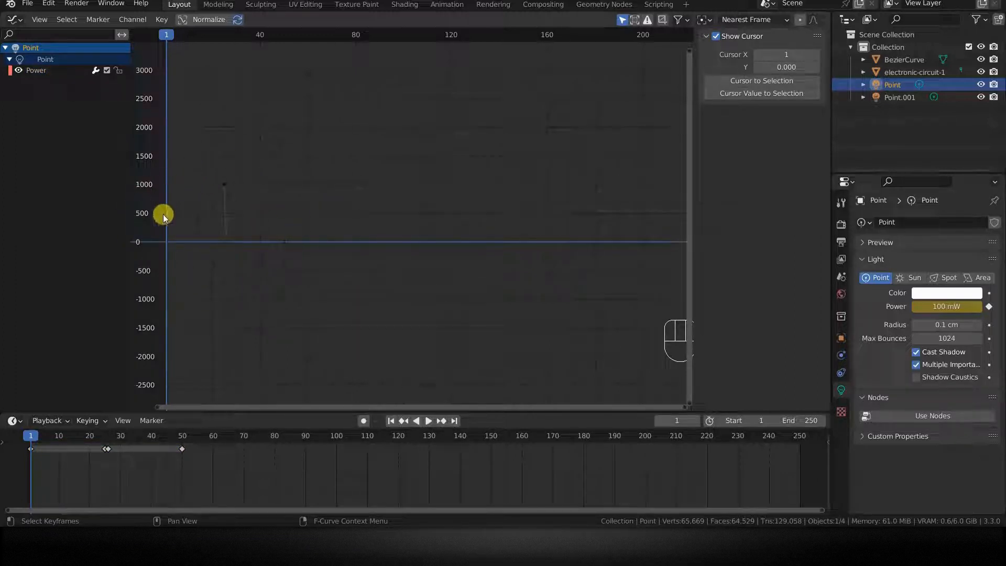
pyautogui.click(283, 242)
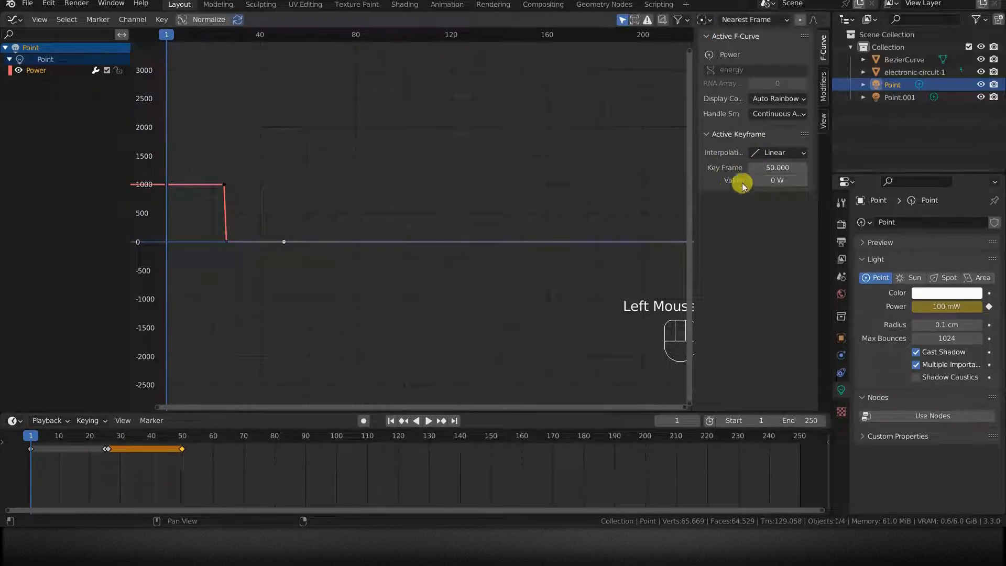
pyautogui.press('n')
pyautogui.press('n')
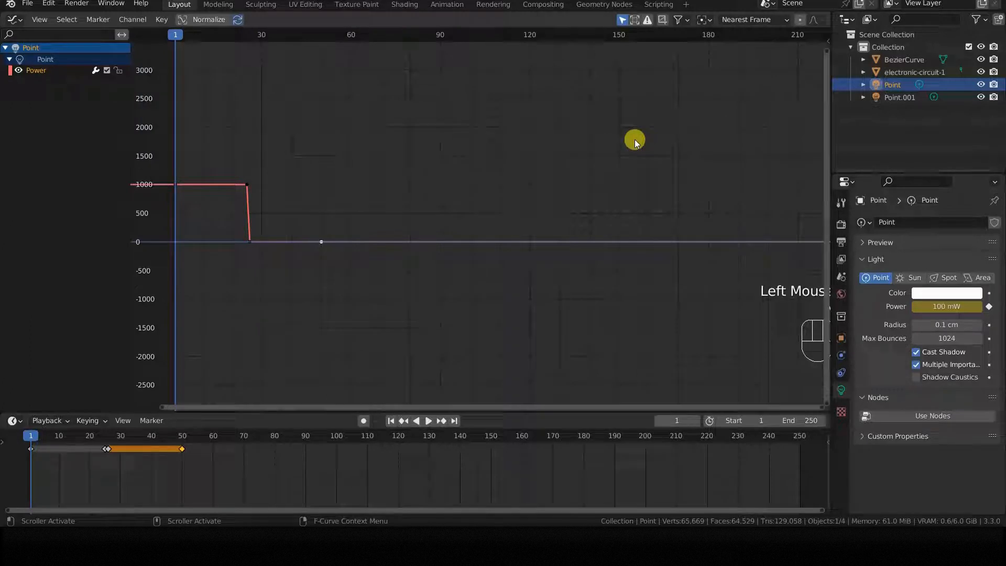
pyautogui.press('n')
pyautogui.press('n')
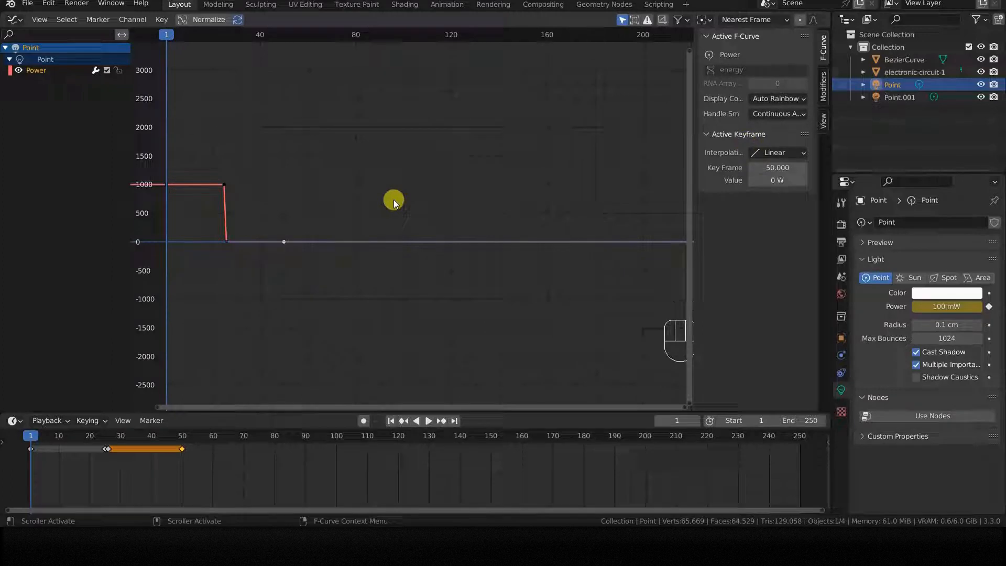
pyautogui.press('a')
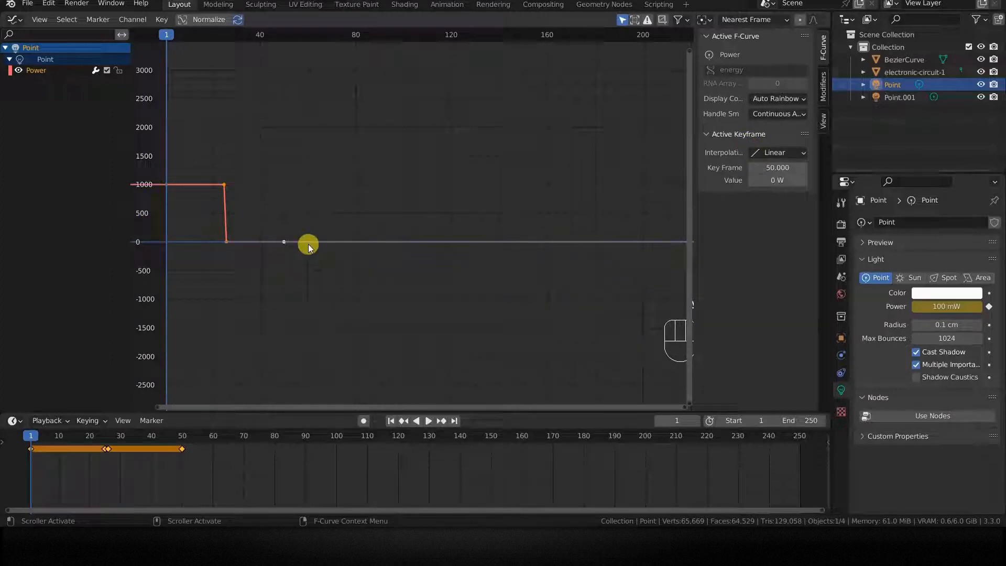
pyautogui.moveTo(325, 144); pyautogui.dragTo(139, 279)
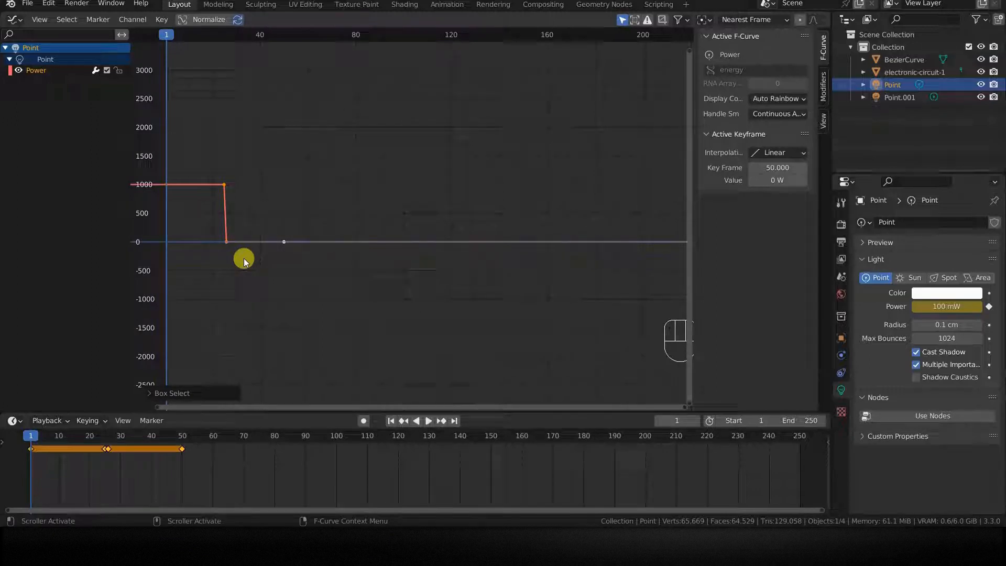
pyautogui.keyDown('ctrl'); pyautogui.moveTo(398, 309); pyautogui.dragTo(385, 304, button='middle'); pyautogui.keyUp('ctrl')
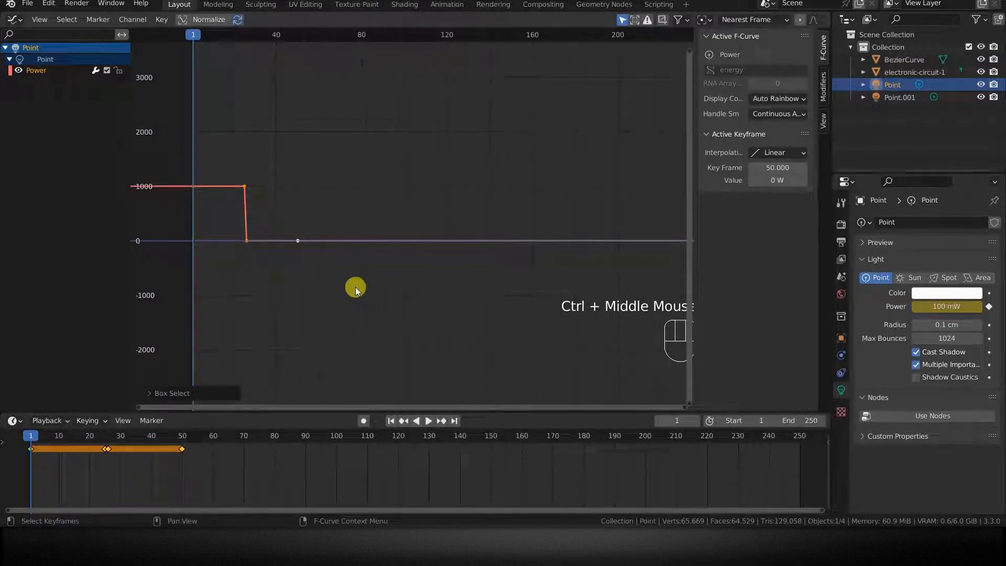
# Add a Cycles modifier to the Point light's Power curve.
pyautogui.click(824, 90)
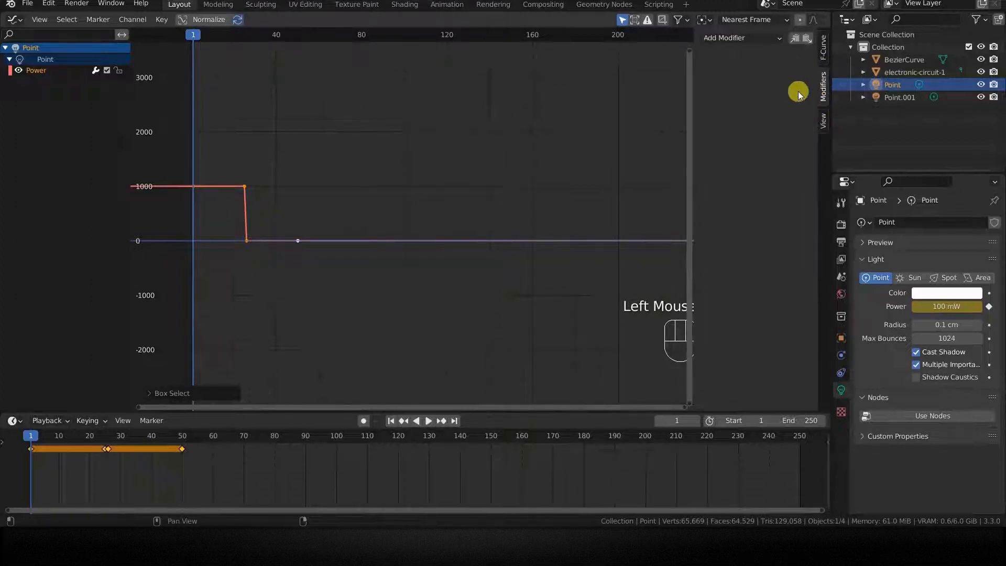
pyautogui.press('n')
pyautogui.press('n')
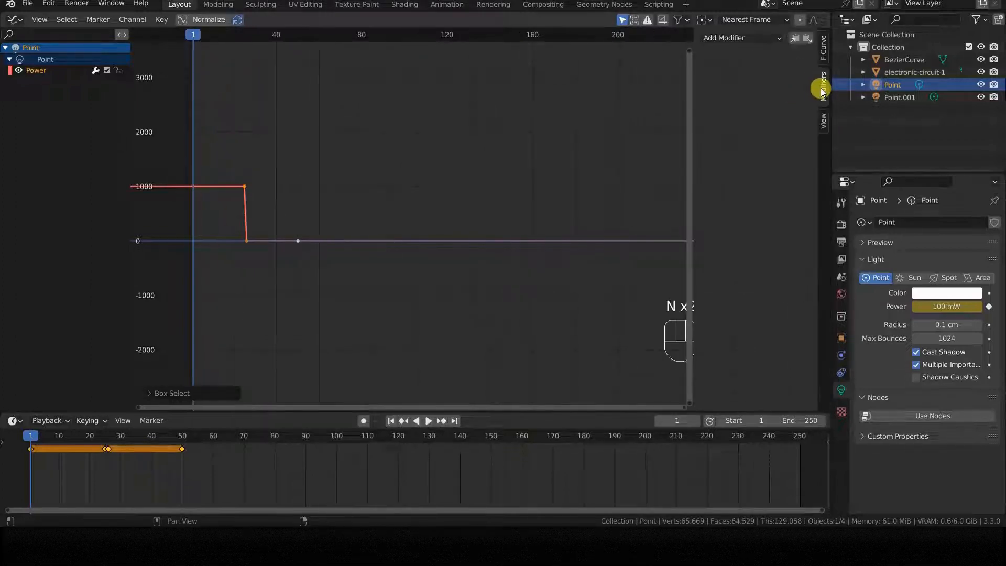
pyautogui.click(781, 39)
pyautogui.click(738, 90)
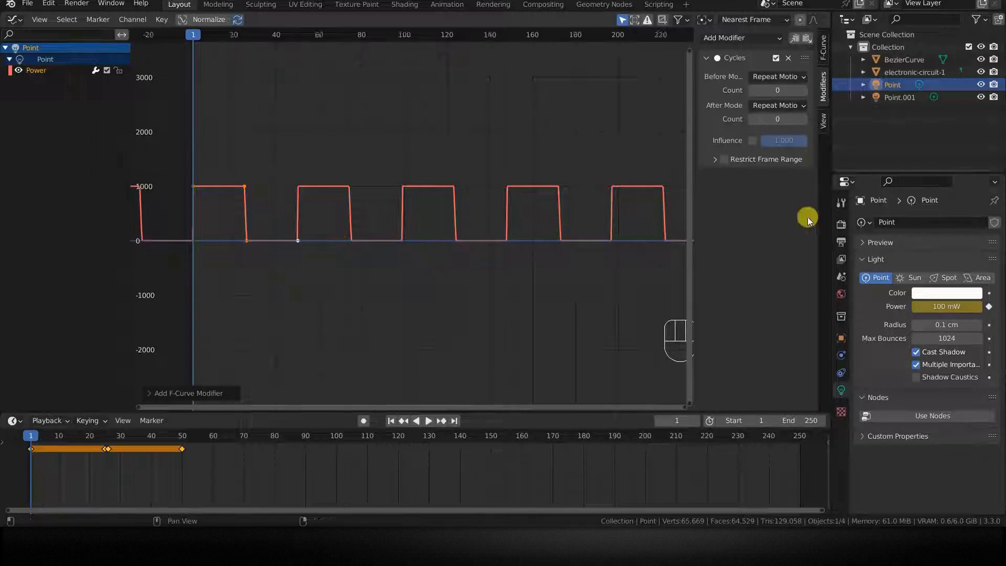
# Select all of the Point.001 light's Power keyframes and add a Cycles modifier to that curve.
pyautogui.click(894, 98)
pyautogui.click(330, 292)
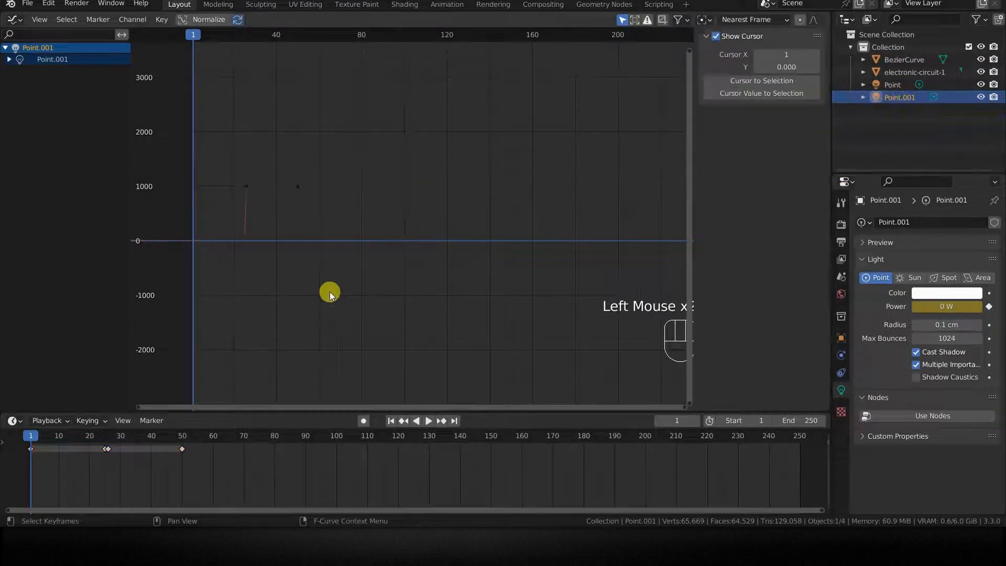
pyautogui.press('a')
pyautogui.click(9, 60)
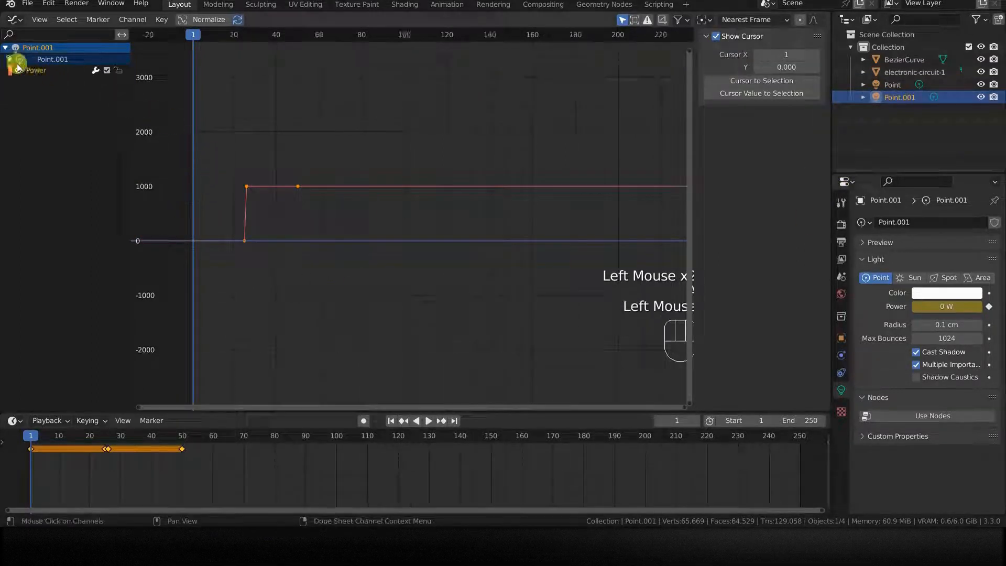
pyautogui.click(40, 70)
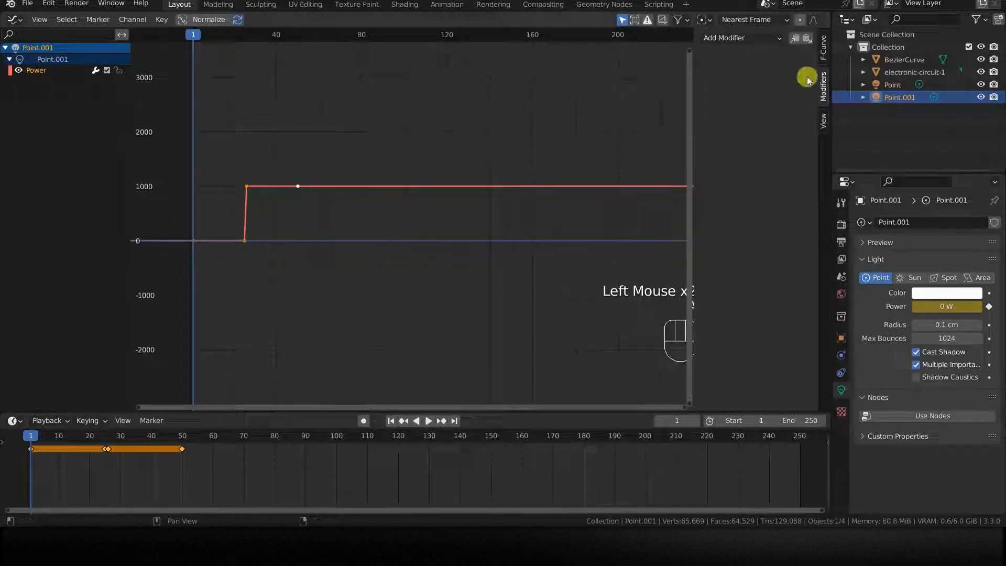
pyautogui.click(759, 37)
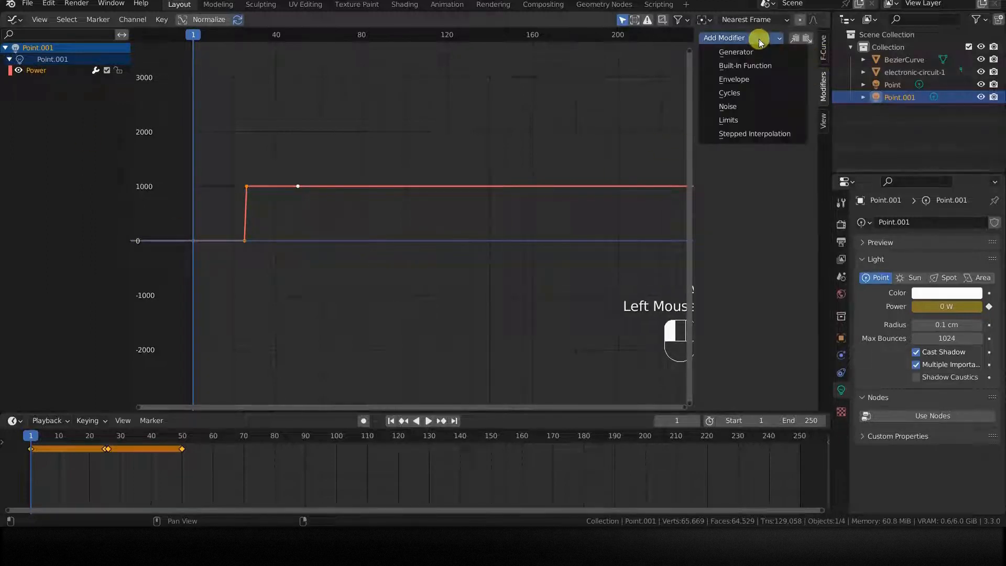
pyautogui.click(733, 94)
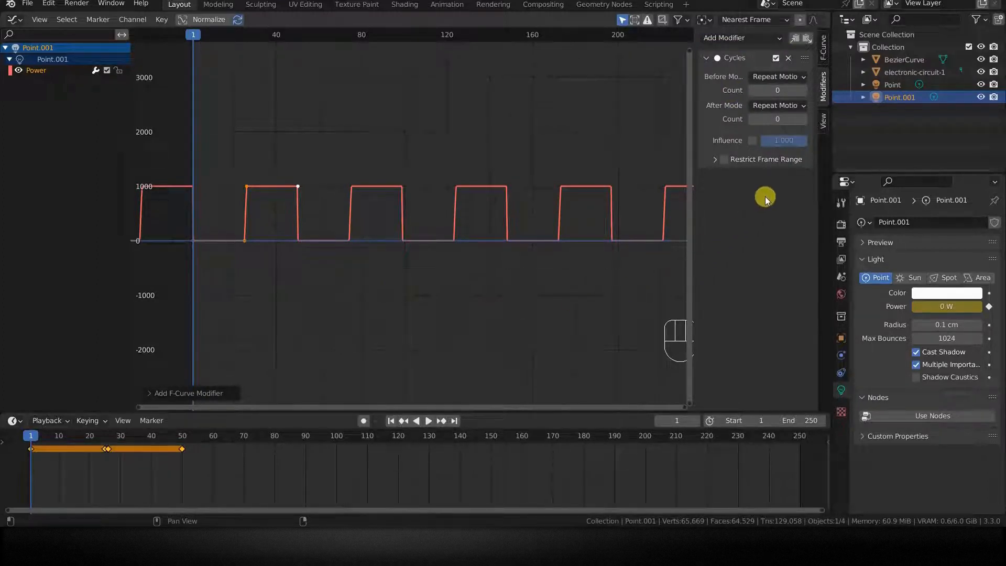
# Try restricting the Point.001 Cycles modifier's frame range to end at 150, extend that end frame, and turn the restriction off.
pyautogui.click(715, 160)
pyautogui.click(725, 159)
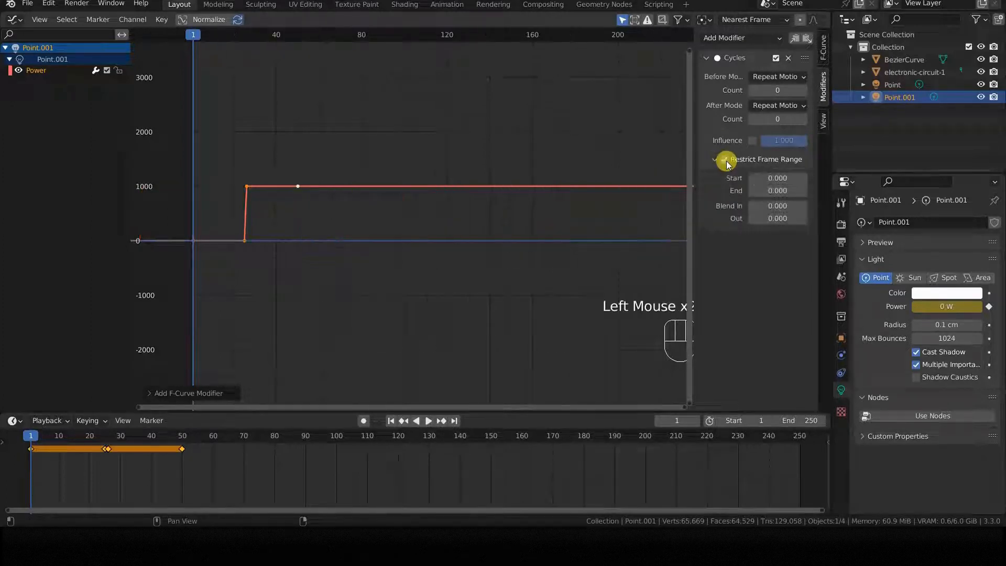
pyautogui.click(770, 190)
pyautogui.write('150')
pyautogui.press('Return')
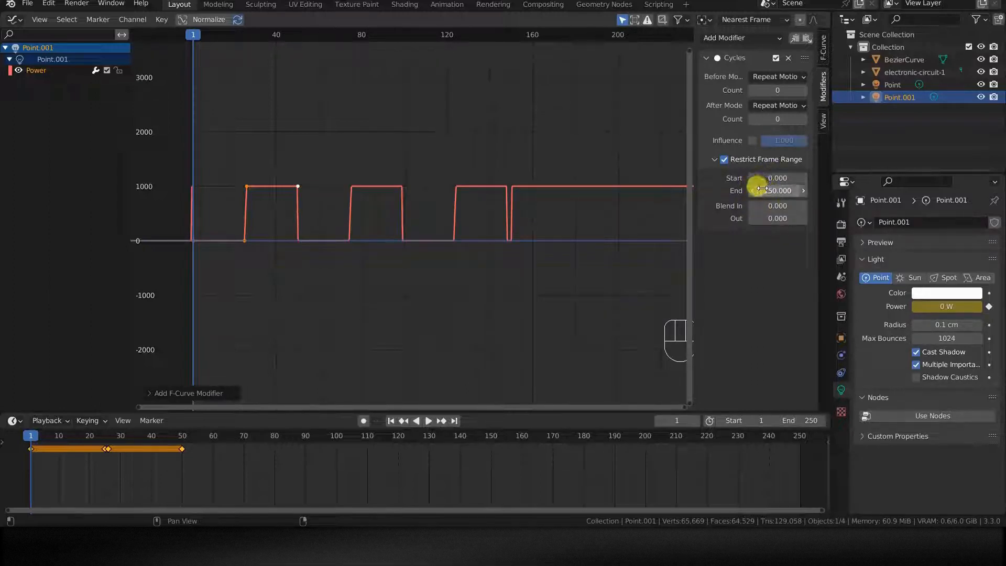
pyautogui.moveTo(771, 192); pyautogui.dragTo(871, 192)
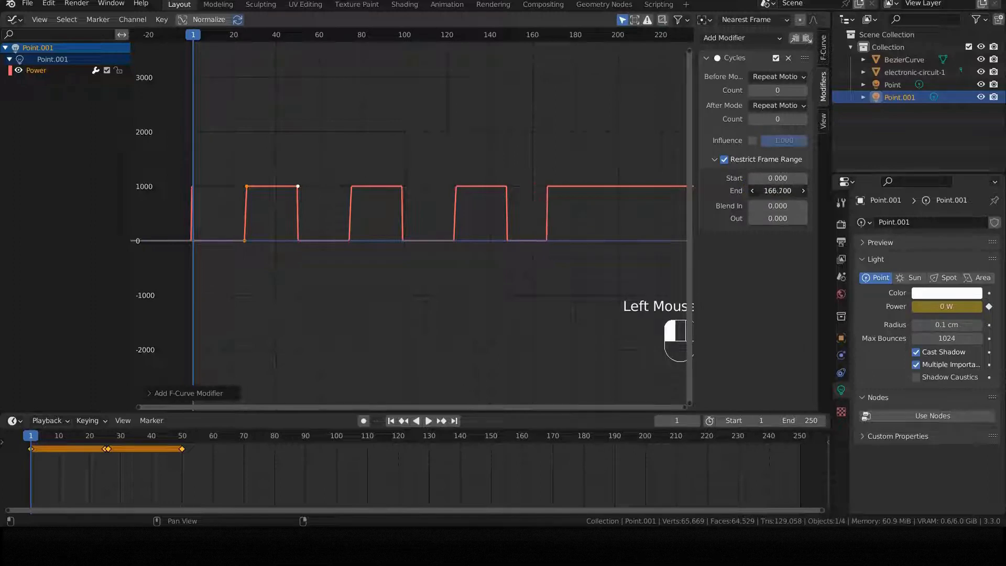
pyautogui.click(724, 159)
# Change the Graph Editor back to the 3D viewport and display it in Rendered shading.
pyautogui.press('n')
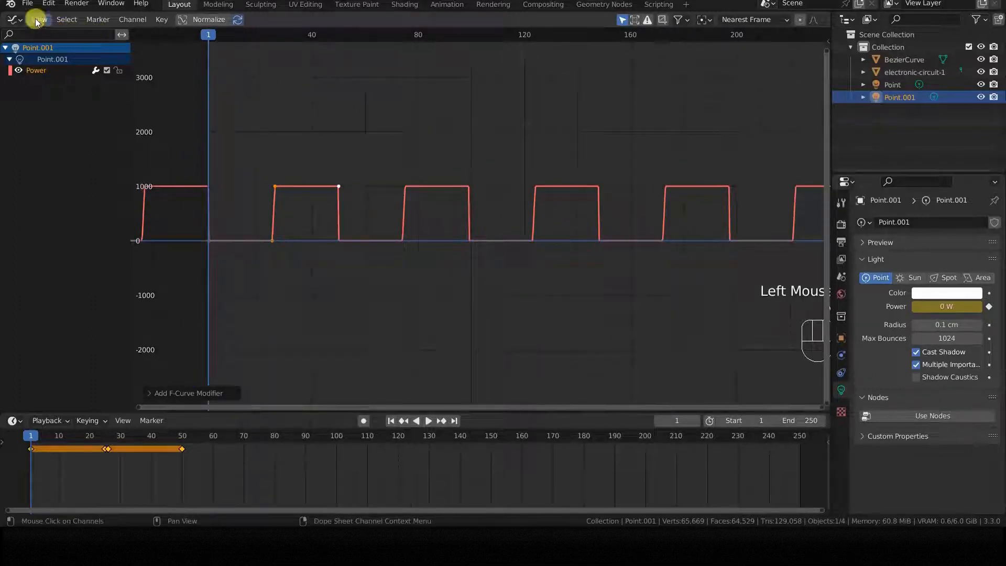
pyautogui.click(15, 20)
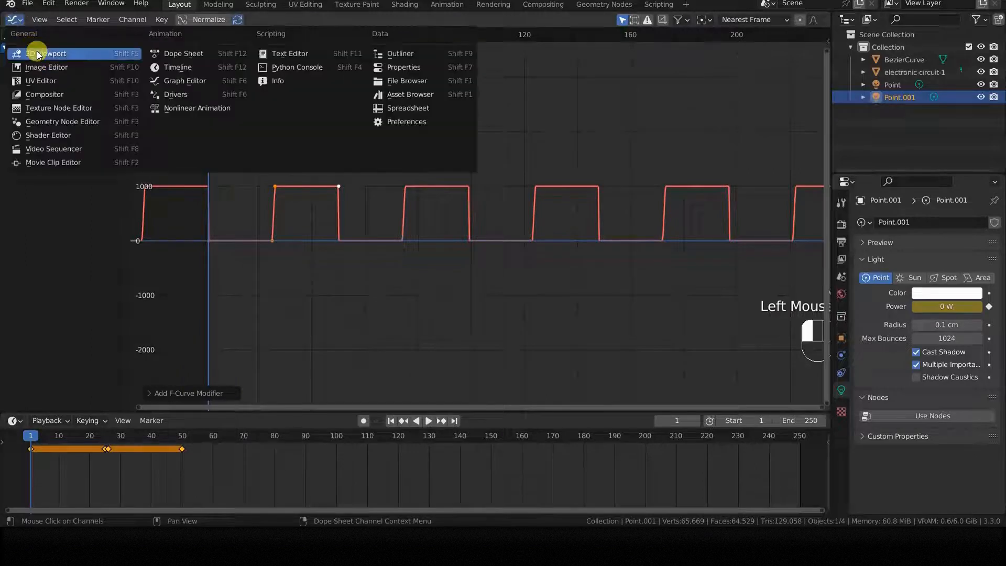
pyautogui.click(38, 53)
pyautogui.press('z')
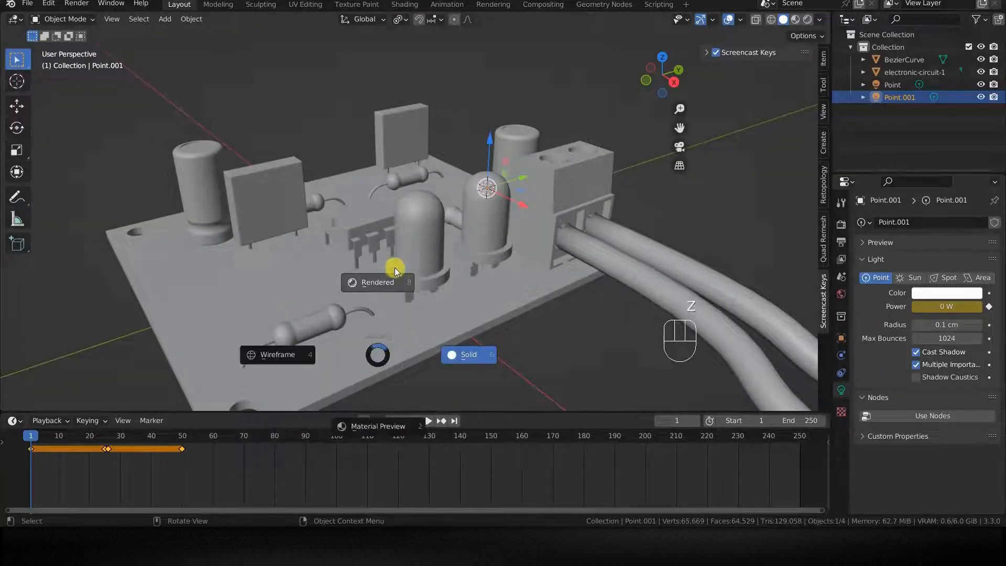
pyautogui.click(383, 281)
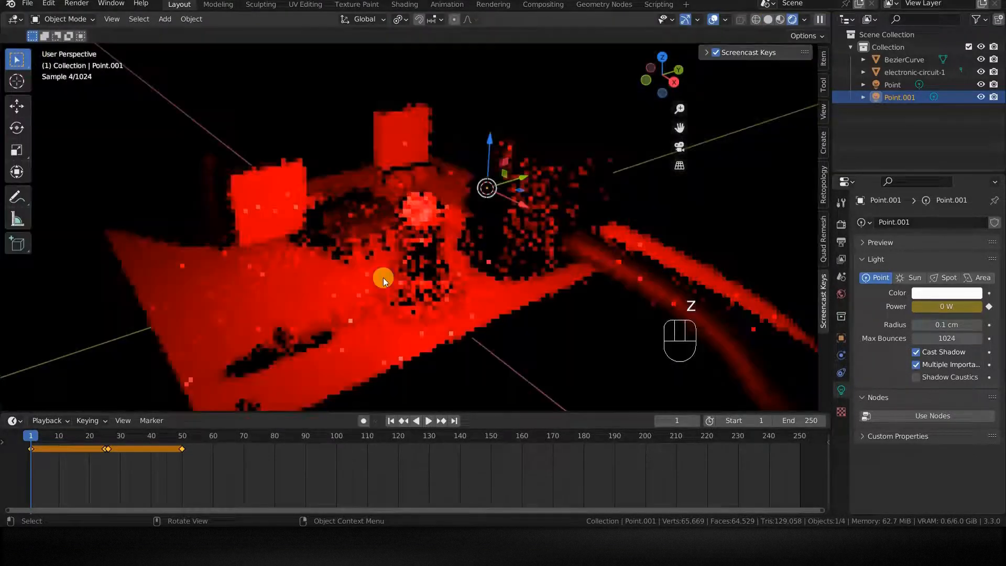
# Play the animation to review both blinking lights, stop it, and return the viewport to Solid shading.
pyautogui.click(429, 420)
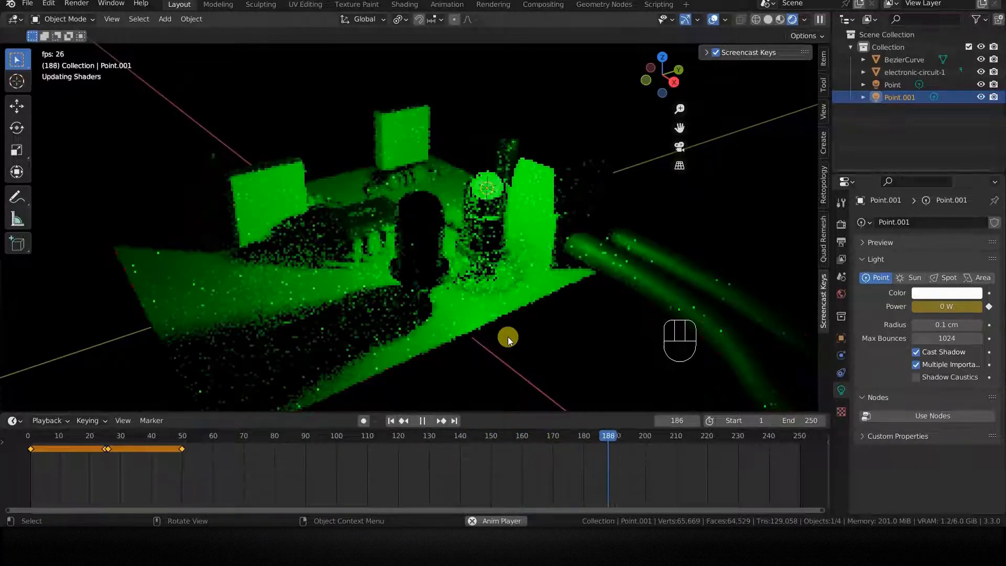
pyautogui.click(893, 85)
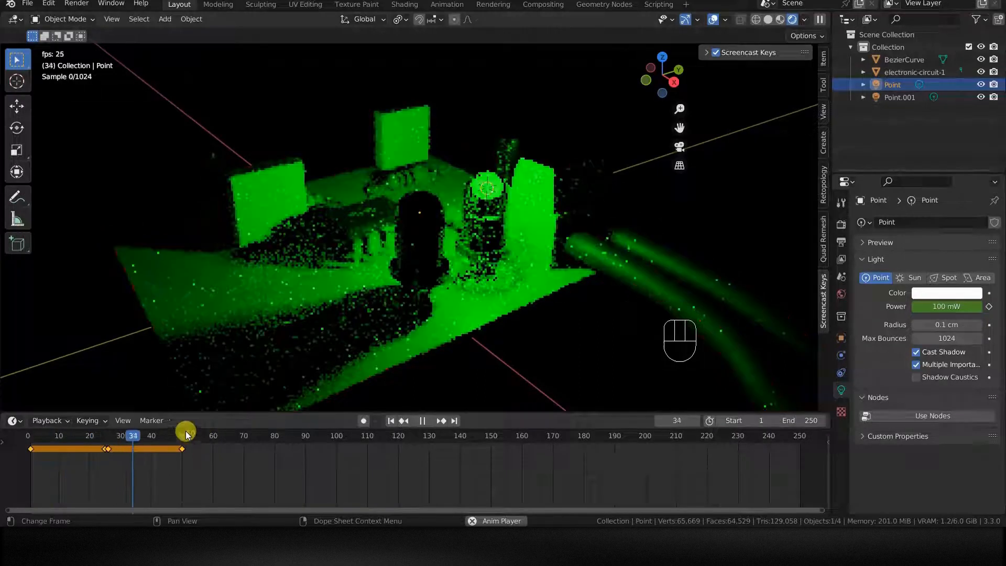
pyautogui.click(421, 420)
pyautogui.press('z')
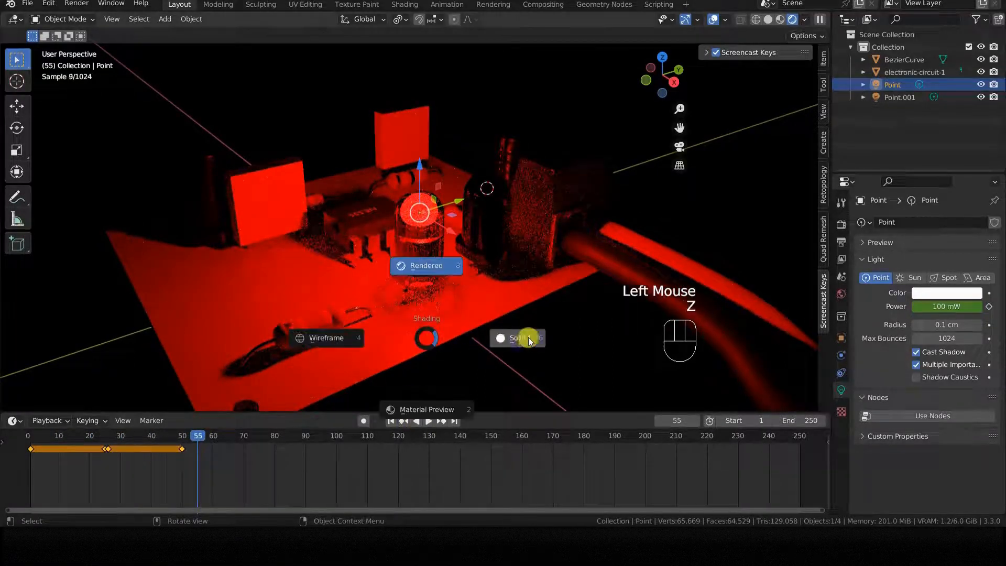
pyautogui.click(528, 337)
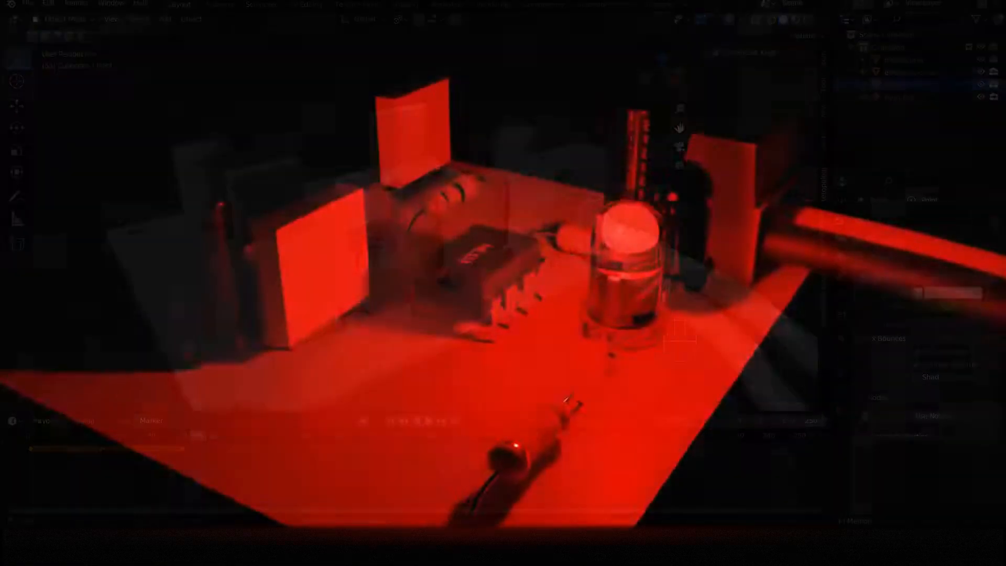